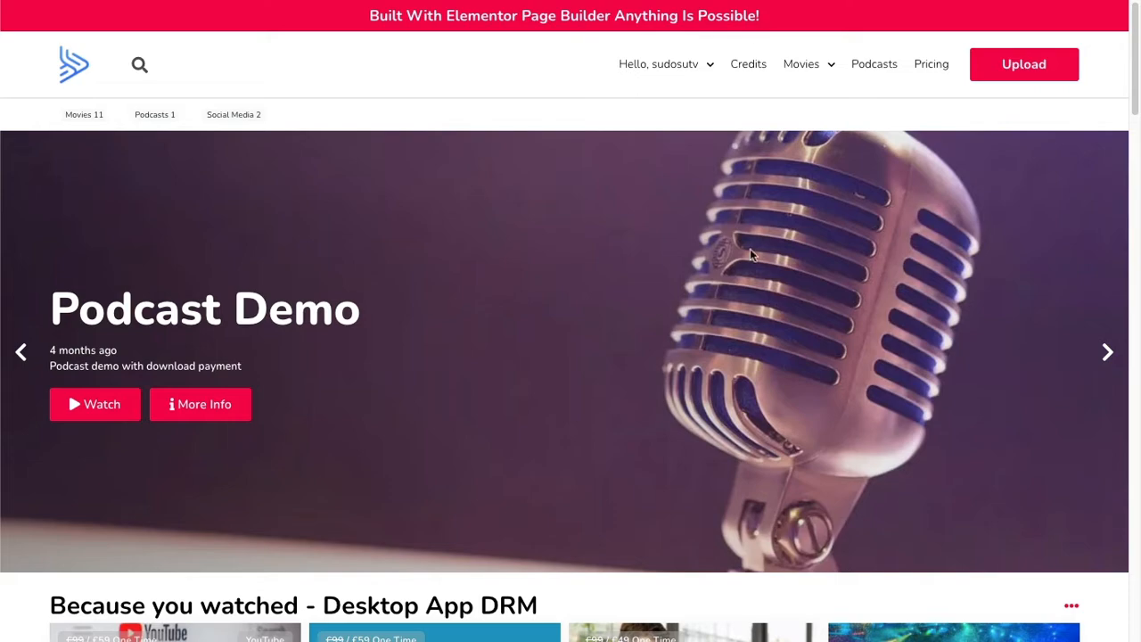
Look over the streaming site's home page, from the featured banner down to the media rows.
scroll(754, 255, "down", 6)
scroll(755, 256, "up", 6)
scroll(756, 258, "down", 6)
scroll(754, 258, "down", 6)
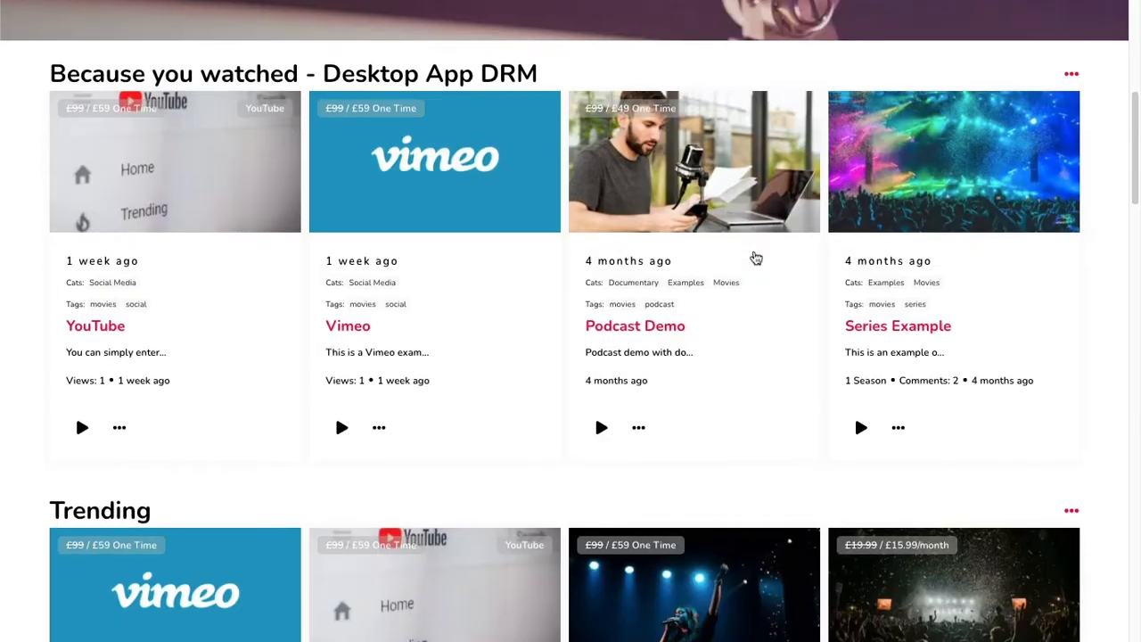
scroll(755, 257, "up", 10)
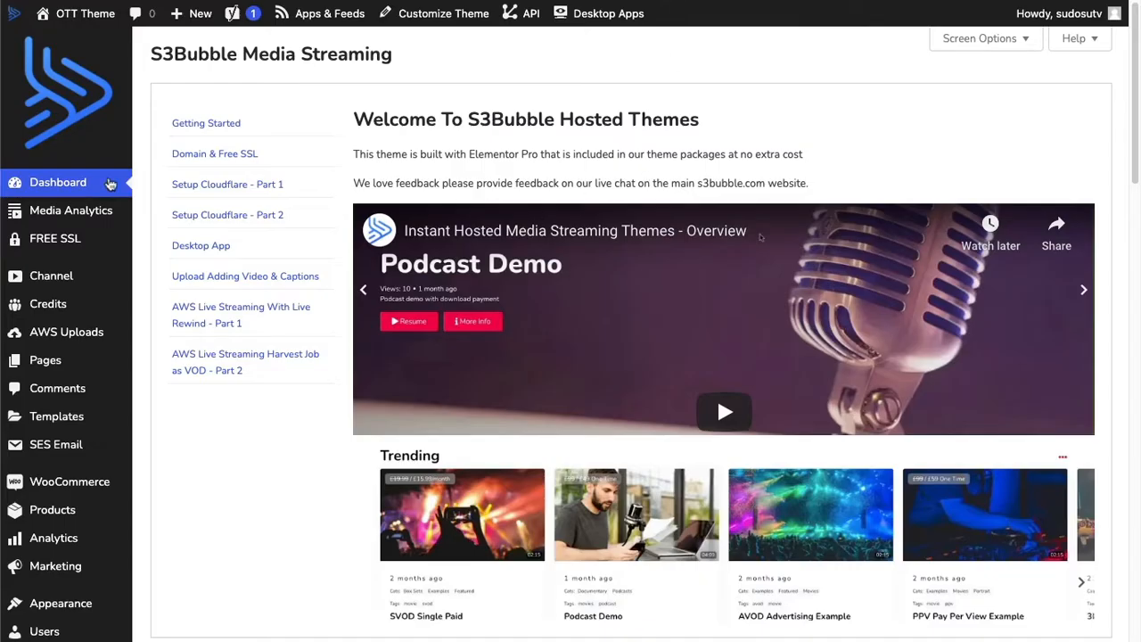
Open the saved templates in the WordPress dashboard and list all of them.
scroll(47, 330, "down", 10)
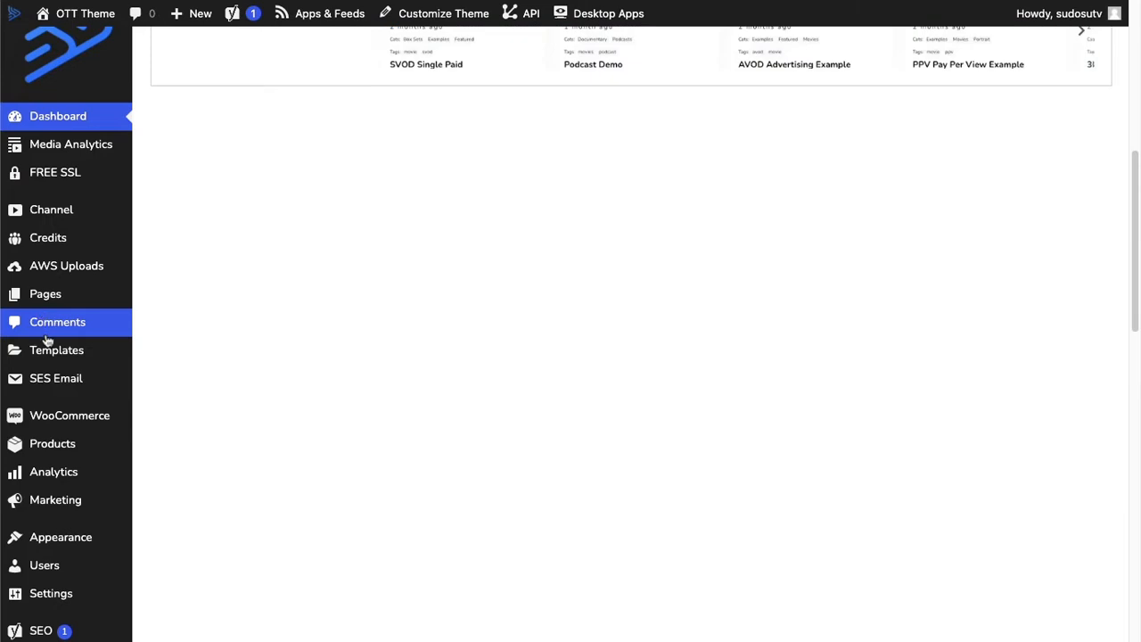
scroll(48, 339, "up", 6)
mouse_move(41, 427)
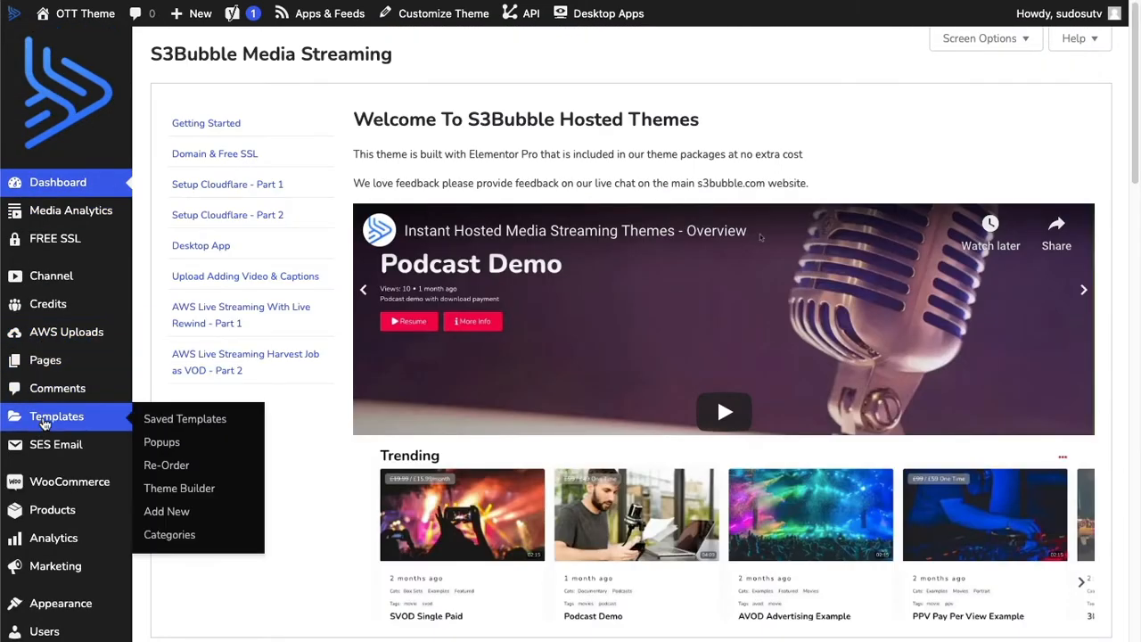
left_click(46, 425)
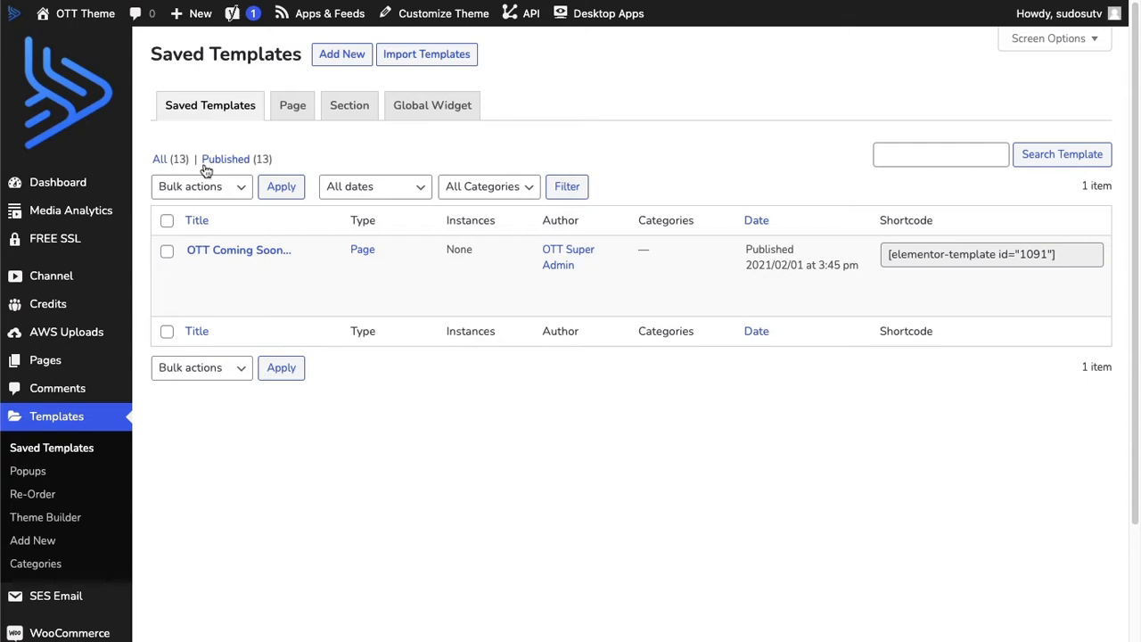
left_click(169, 162)
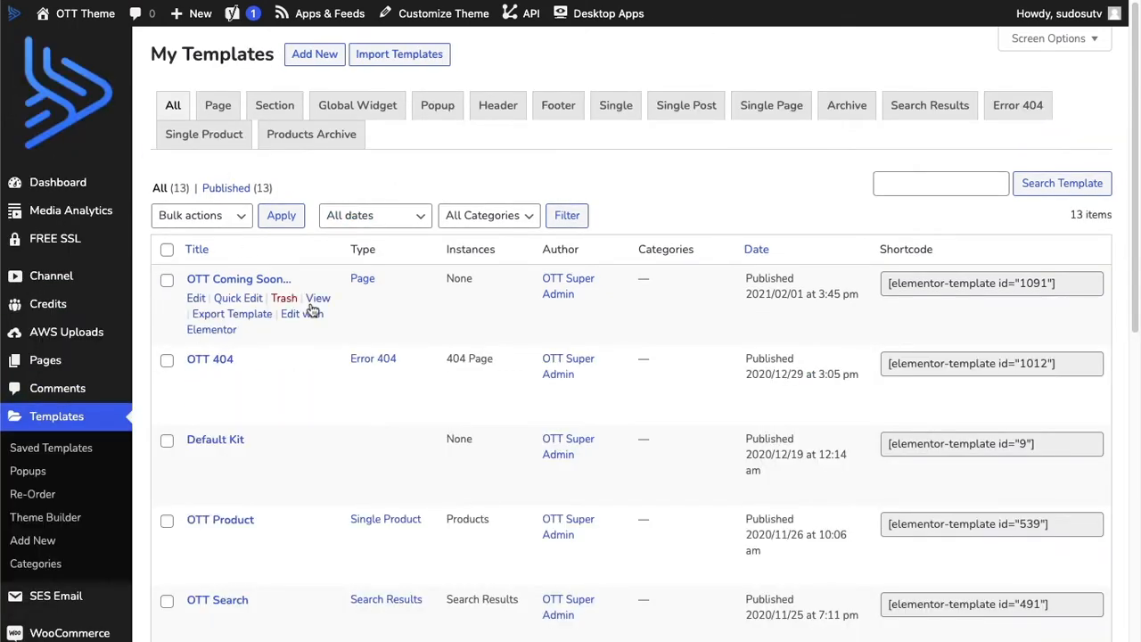
Find the OTT Header template in the list and open it for editing with Elementor.
scroll(311, 305, "down", 4)
scroll(311, 305, "down", 1)
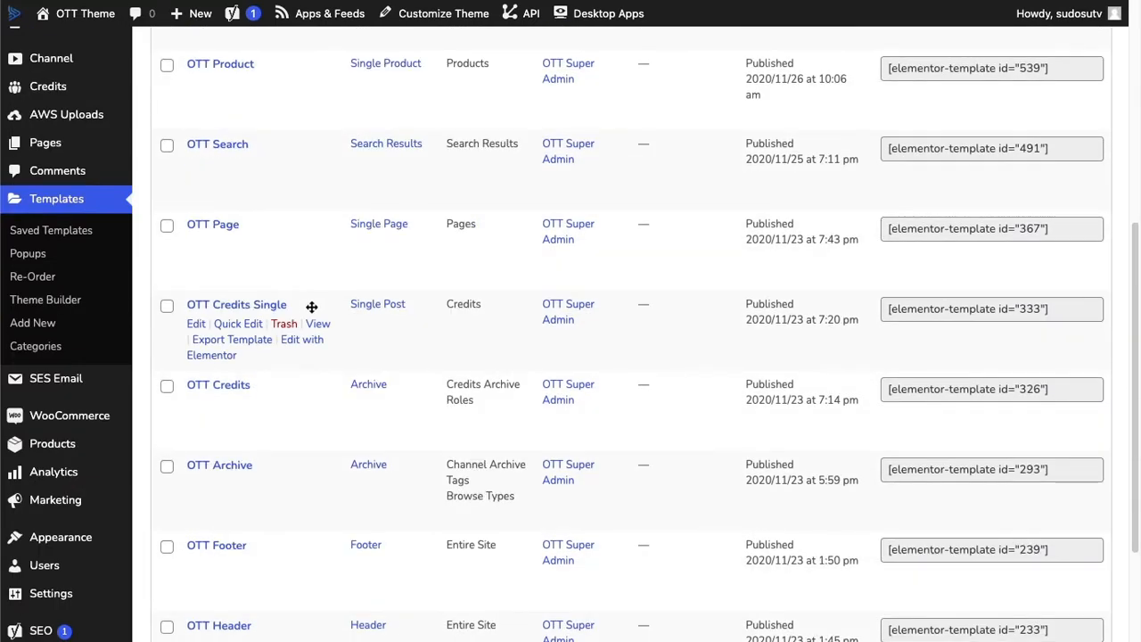
scroll(312, 309, "up", 3)
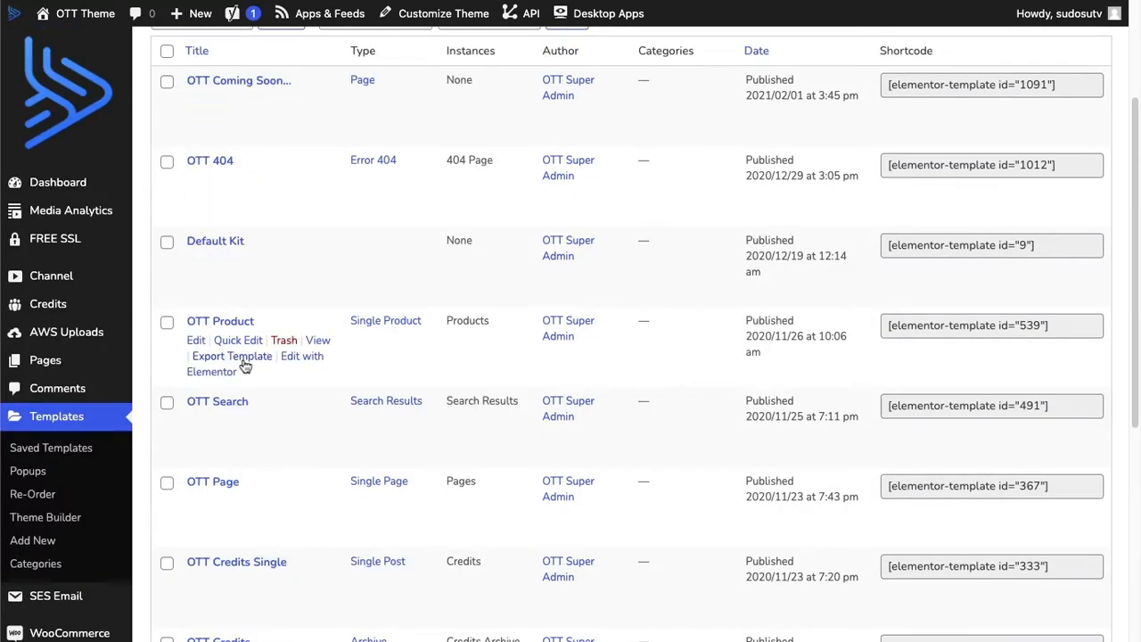
scroll(247, 365, "down", 4)
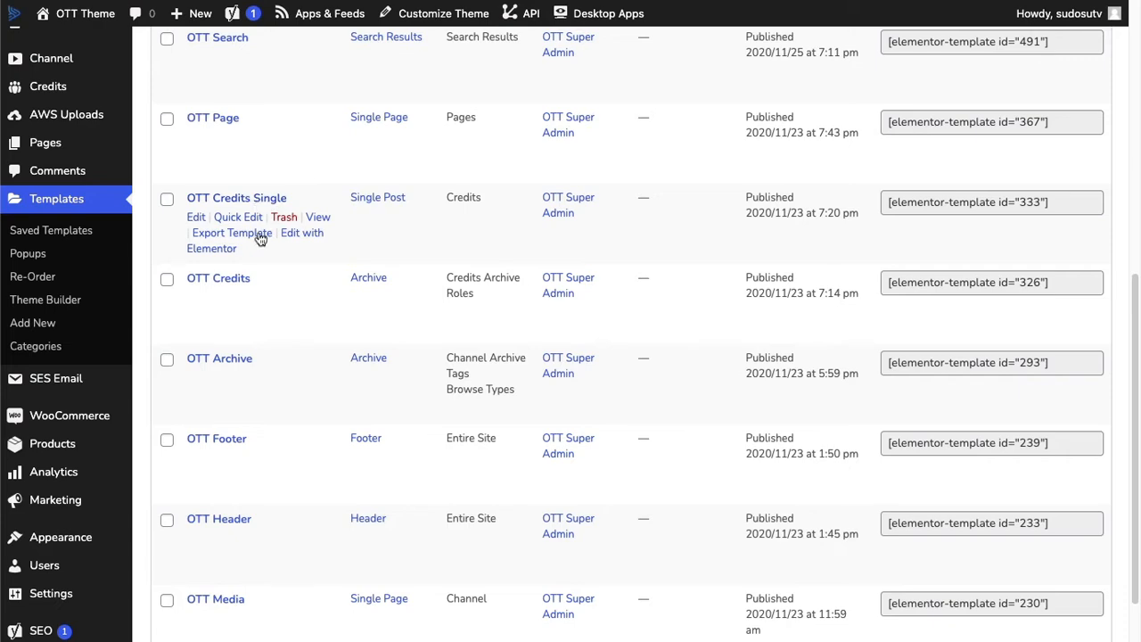
scroll(277, 315, "down", 1)
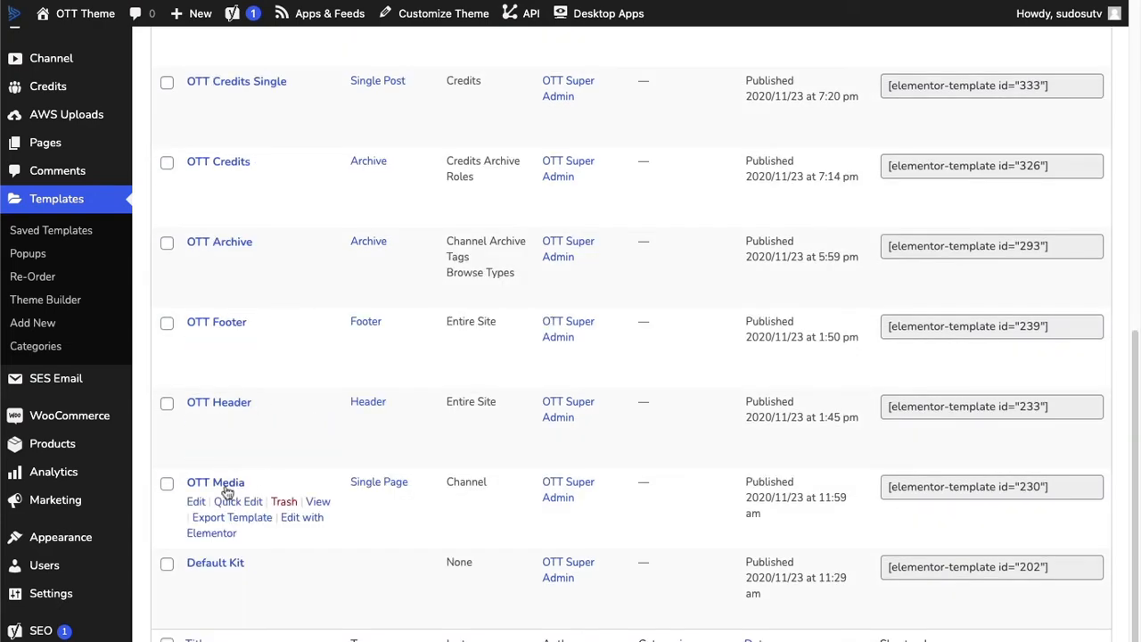
scroll(229, 486, "up", 5)
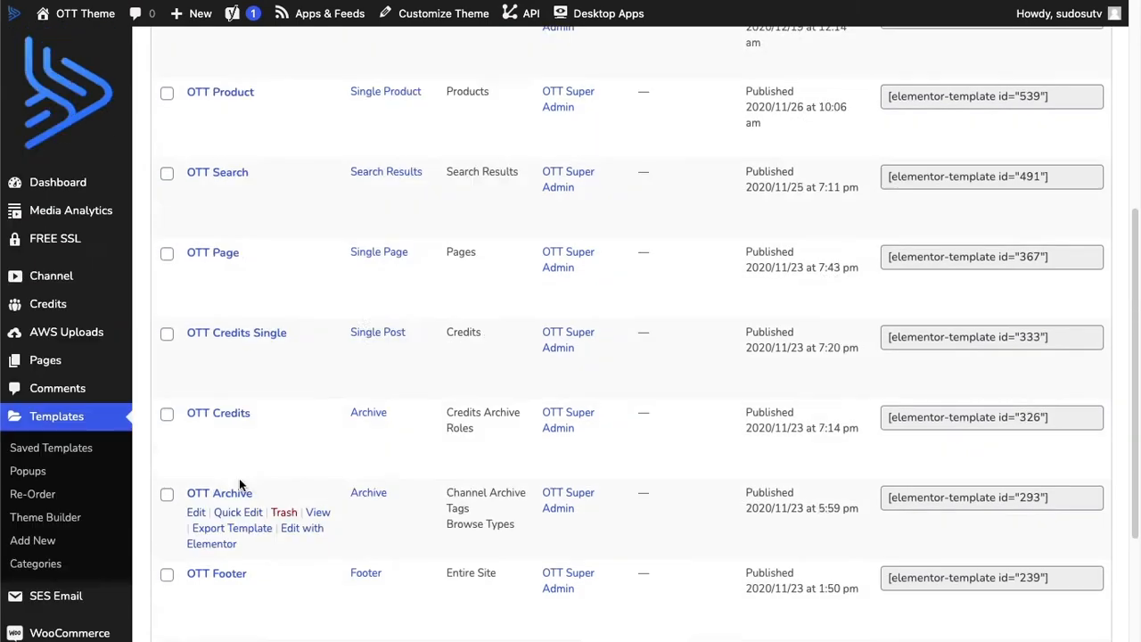
scroll(252, 265, "down", 4)
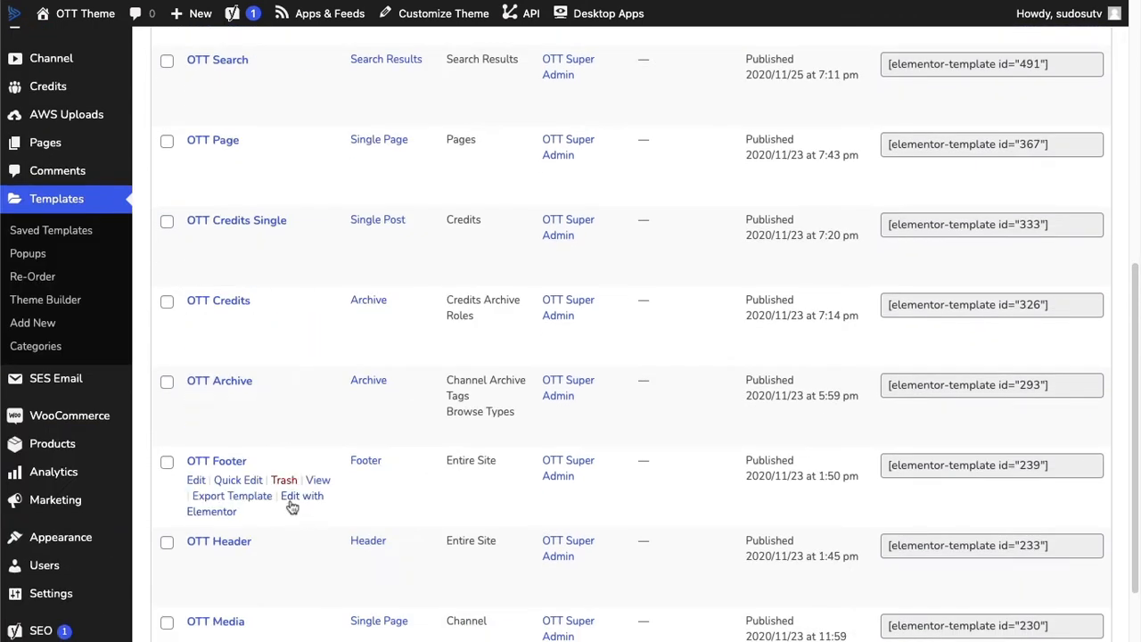
scroll(287, 499, "down", 1)
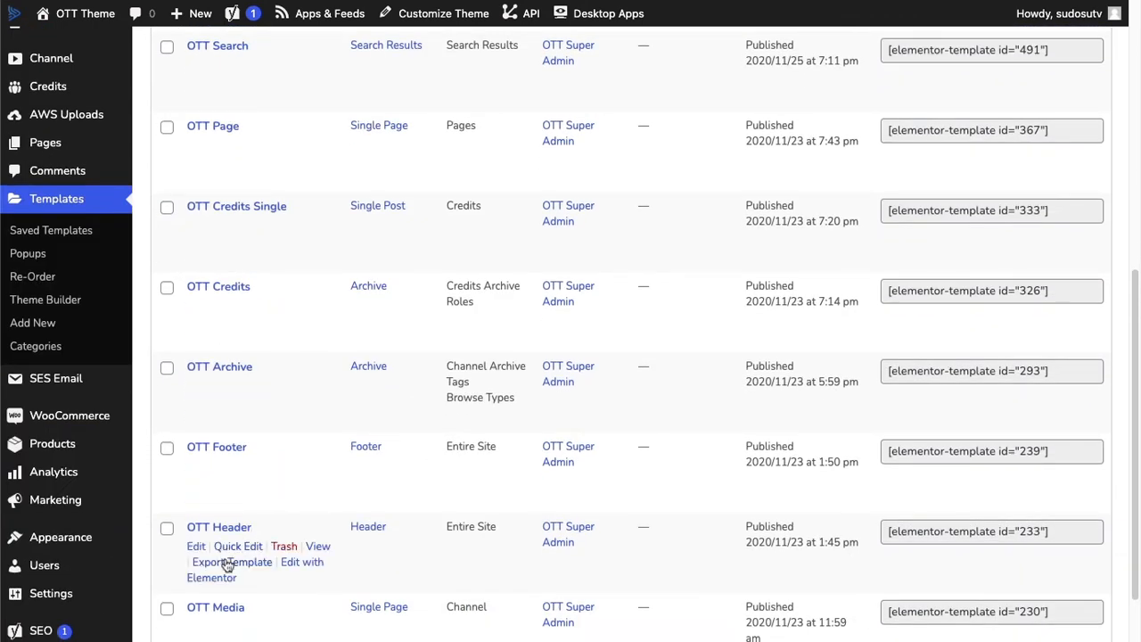
left_click(304, 564)
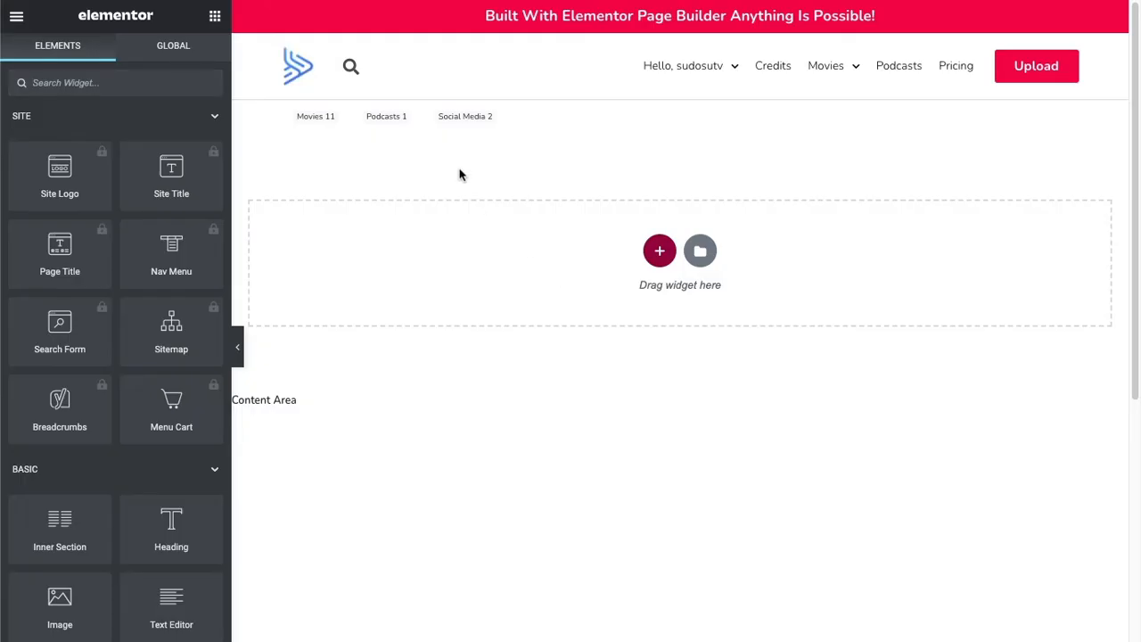
Change the text of the header's Upload button to "Click Me".
left_click(1039, 69)
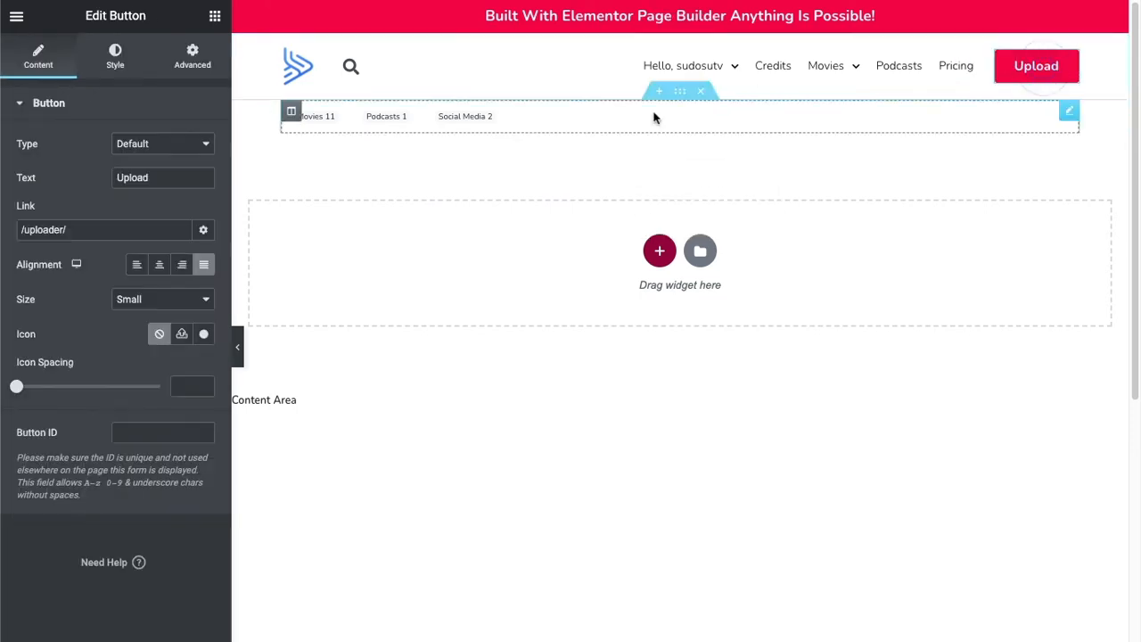
left_click_drag(169, 176, 113, 171)
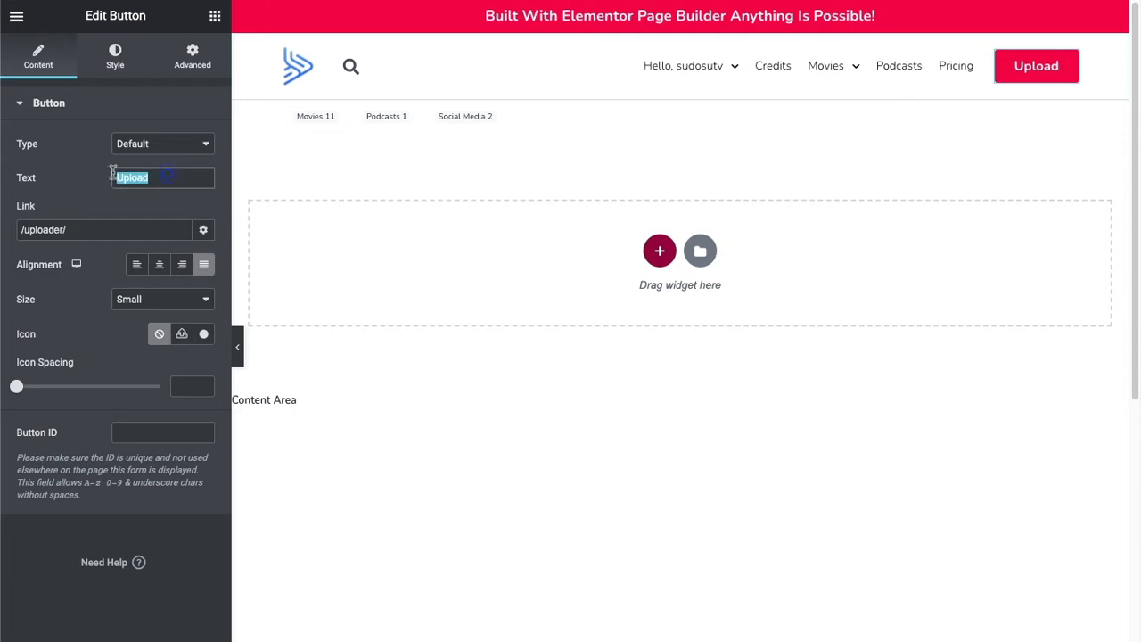
key("BackSpace")
type("C")
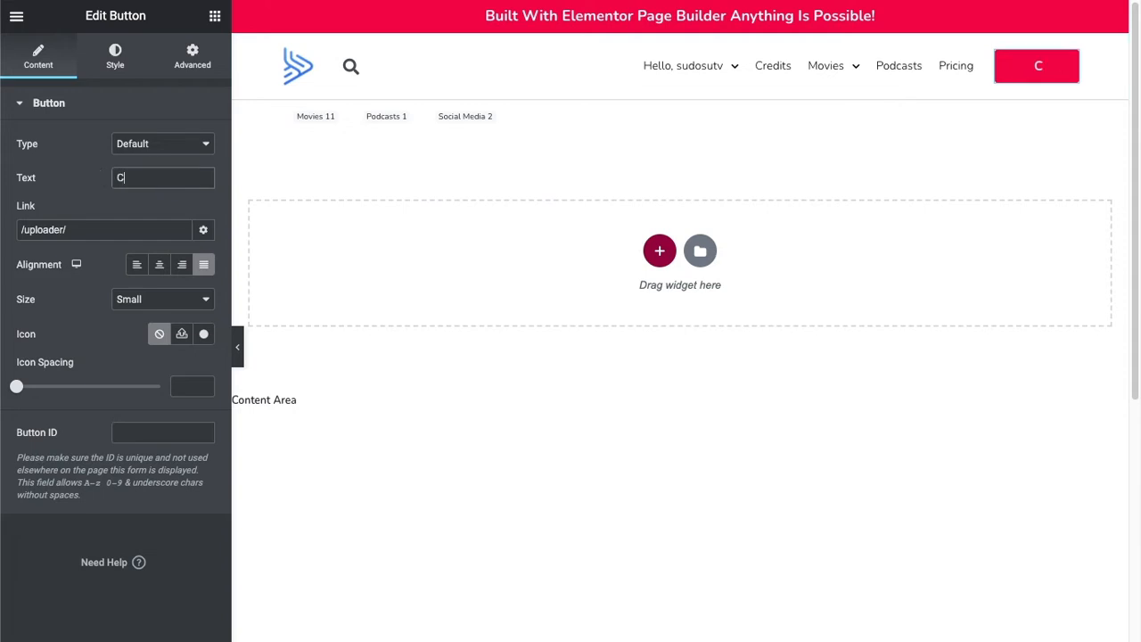
type("lick Me")
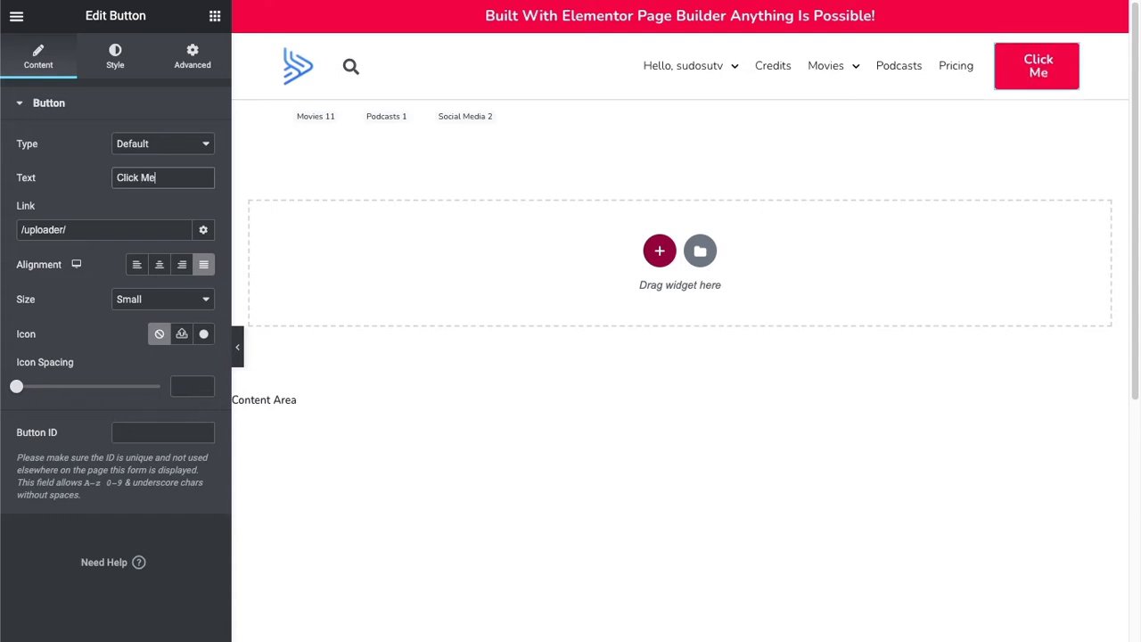
Inspect the Click Me button's link address and its additional link options.
left_click_drag(79, 230, 11, 237)
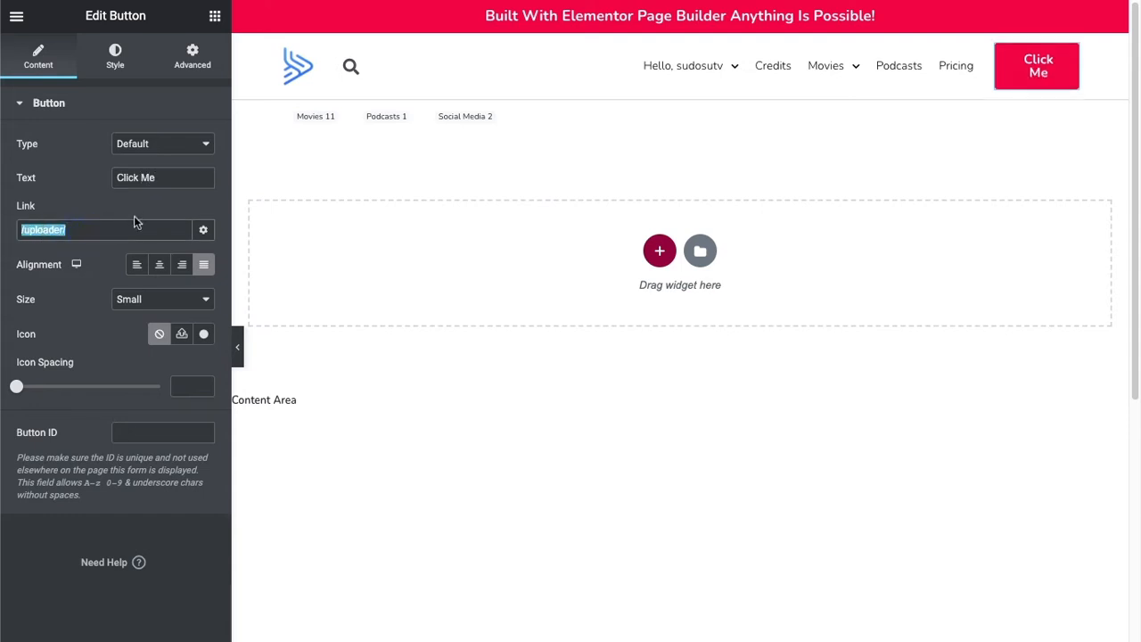
left_click(136, 220)
left_click(210, 233)
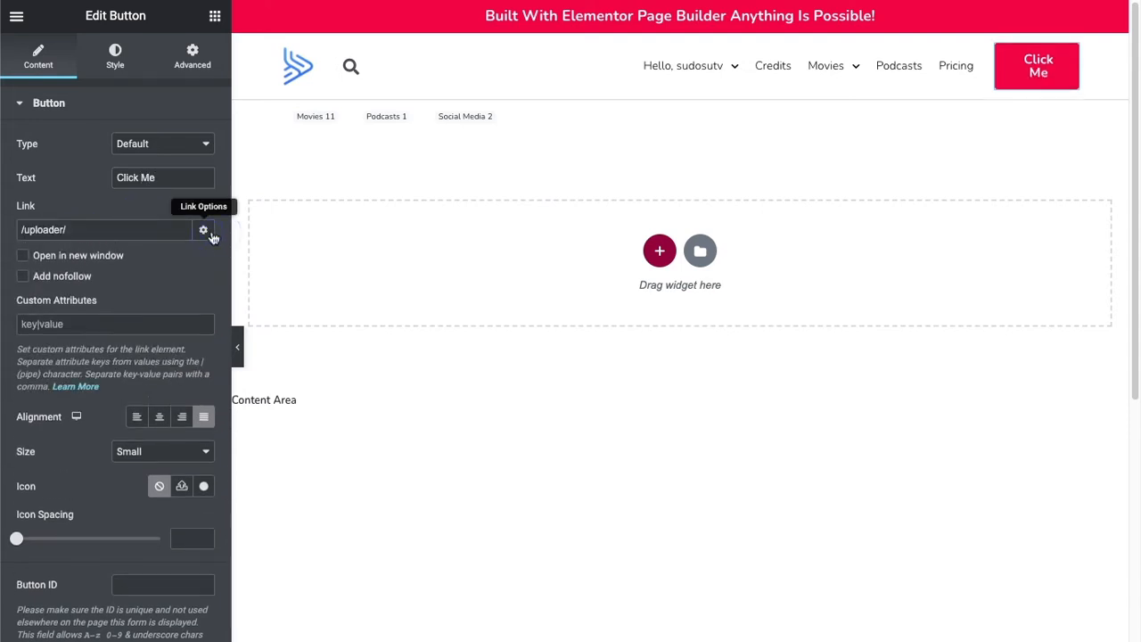
left_click(210, 232)
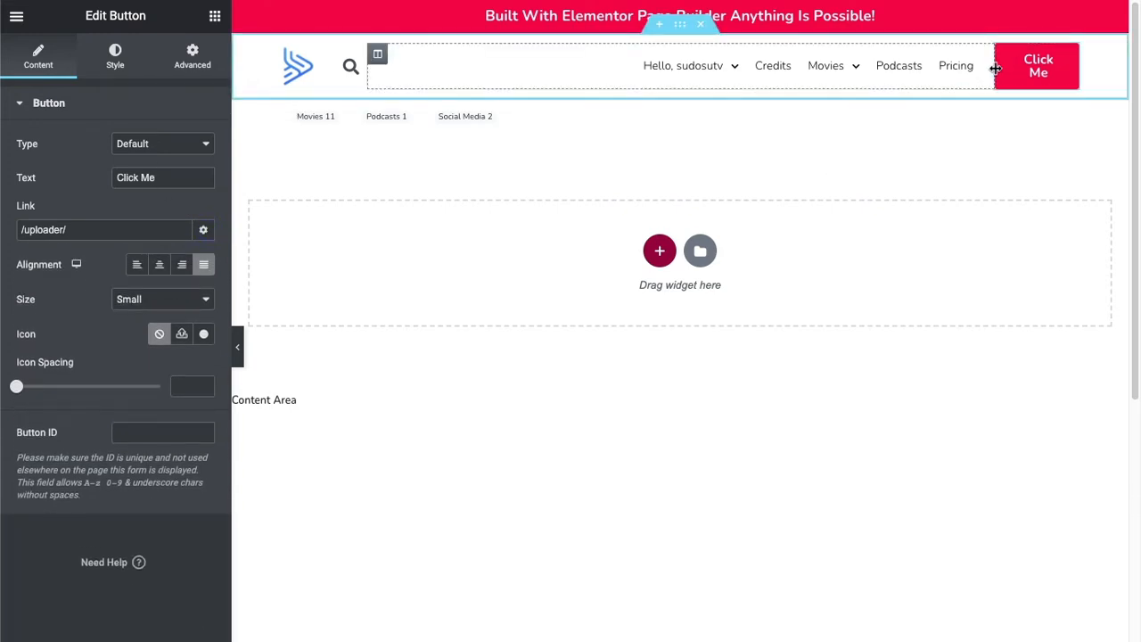
Widen the header column that holds the Click Me button and reload the live home page.
left_click_drag(995, 71, 970, 73)
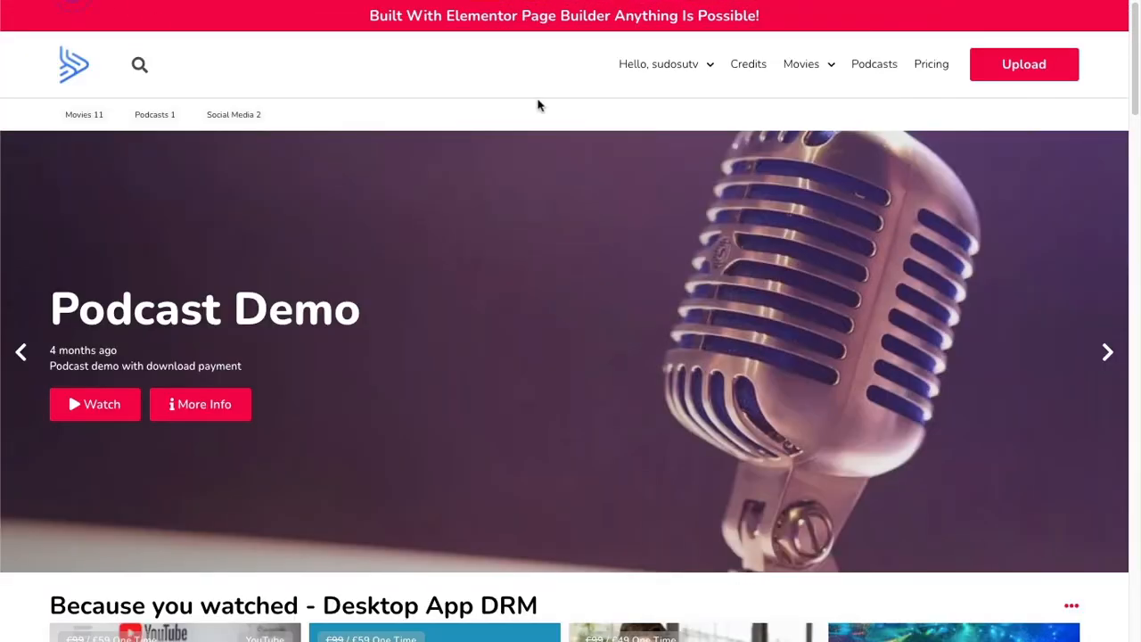
key("F5")
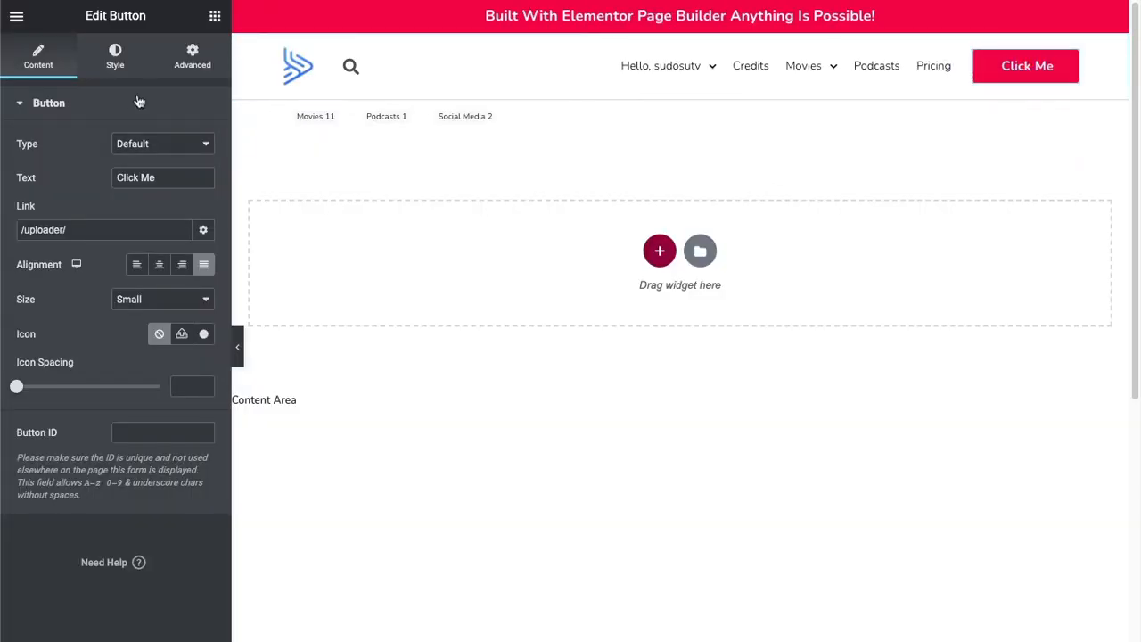
Set the Click Me button's background color to bright green, #21F400.
left_click(116, 56)
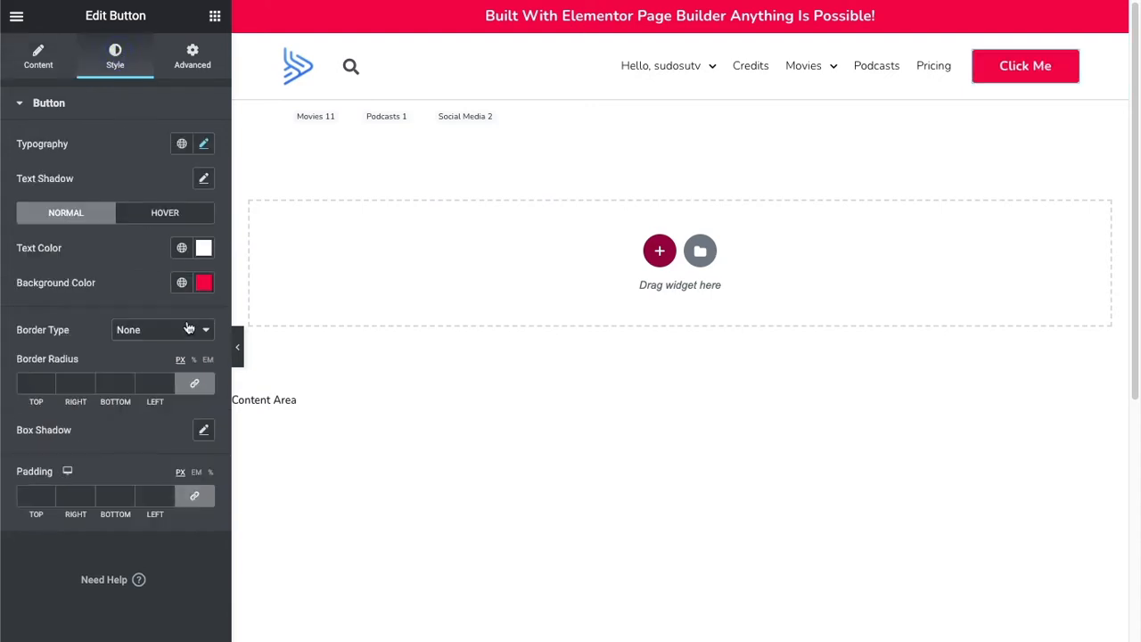
left_click(205, 282)
left_click(177, 495)
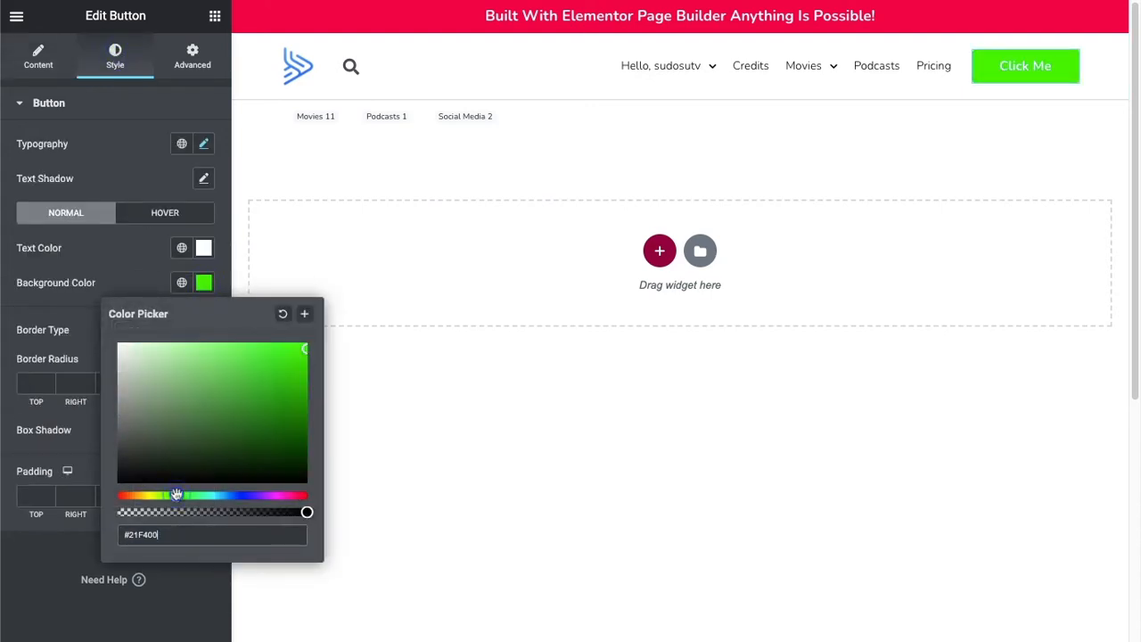
left_click(103, 228)
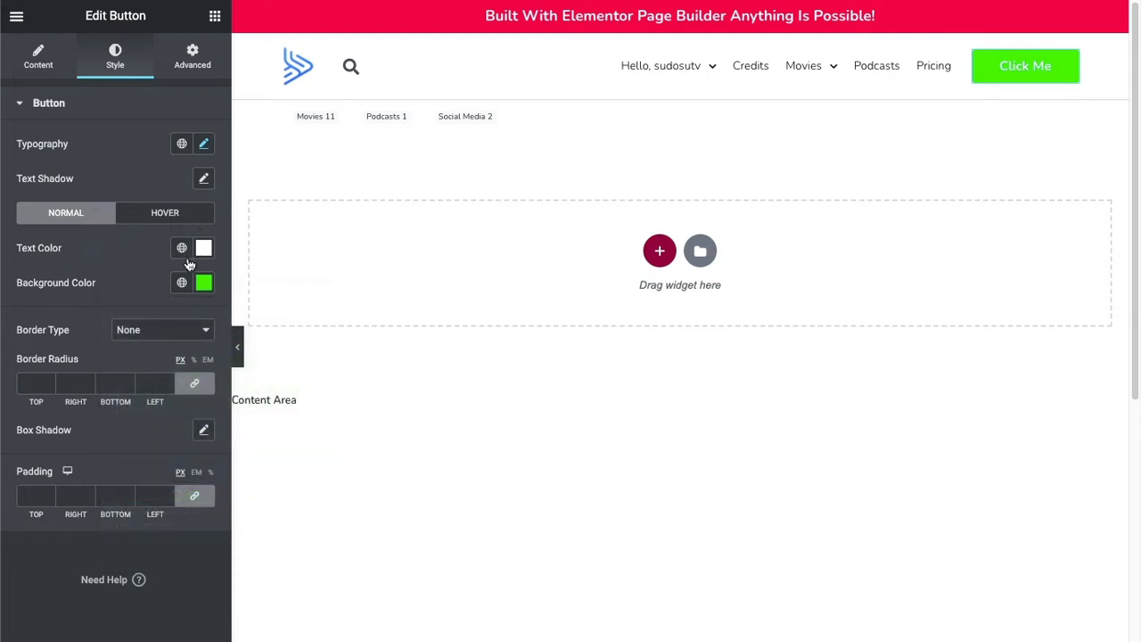
Round all corners of the Click Me button with a 10 px border radius and add a box shadow.
left_click(88, 384)
type("5")
left_click(88, 381)
left_click(89, 381)
left_click(88, 381)
left_click(89, 381)
left_click(89, 381)
left_click(89, 388)
left_click(203, 431)
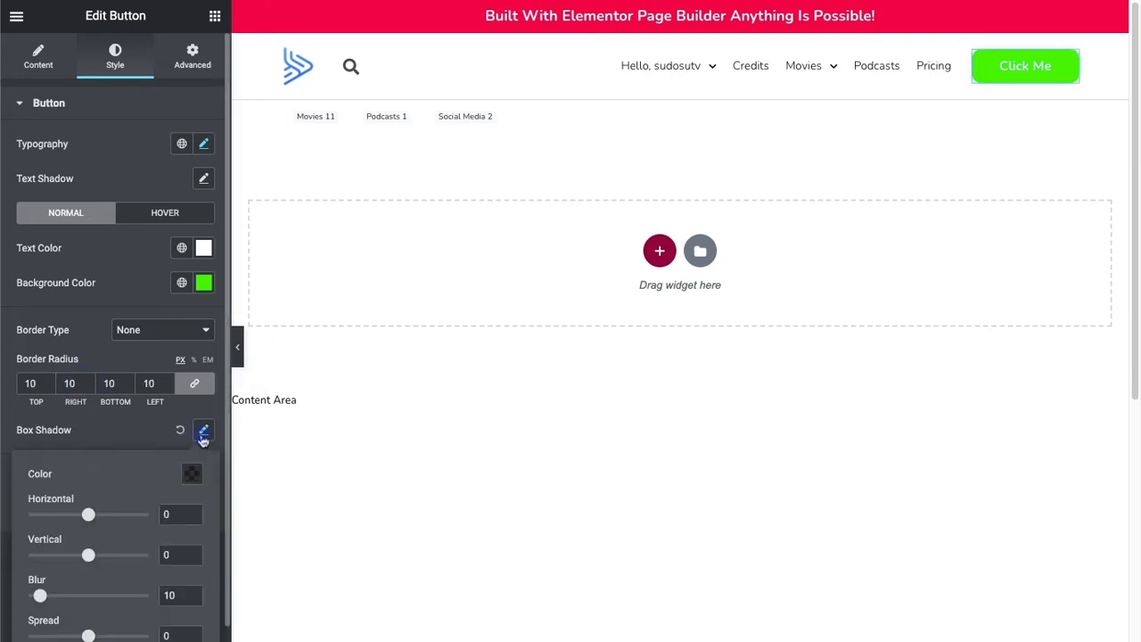
left_click(168, 439)
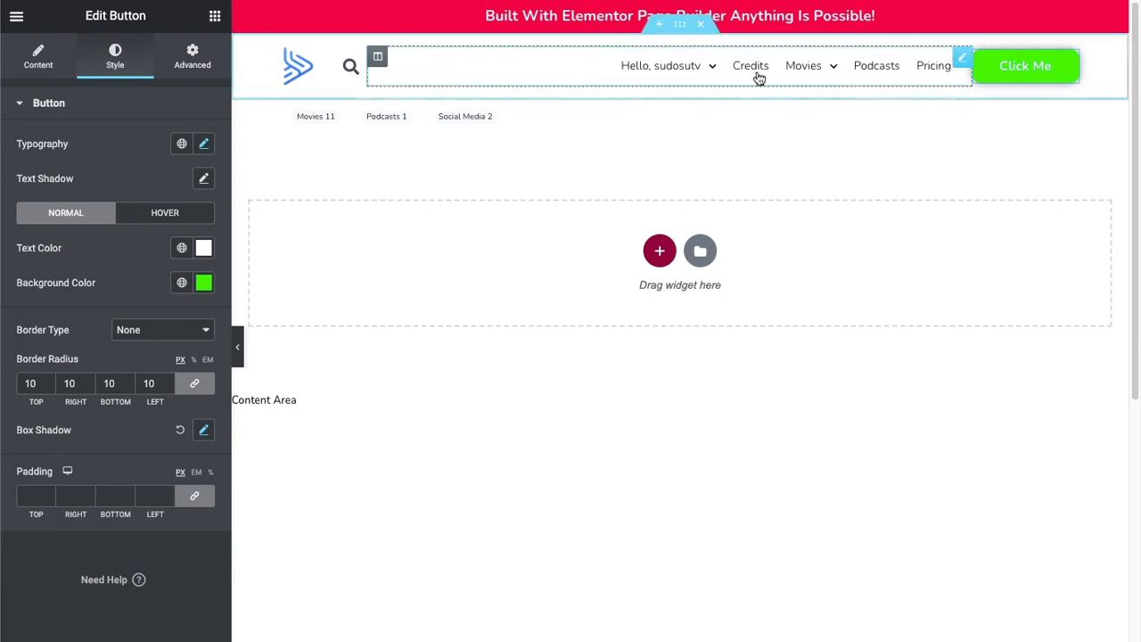
Examine the settings of the header's navigation menu, search form and logo image in the Elementor editor.
left_click(759, 79)
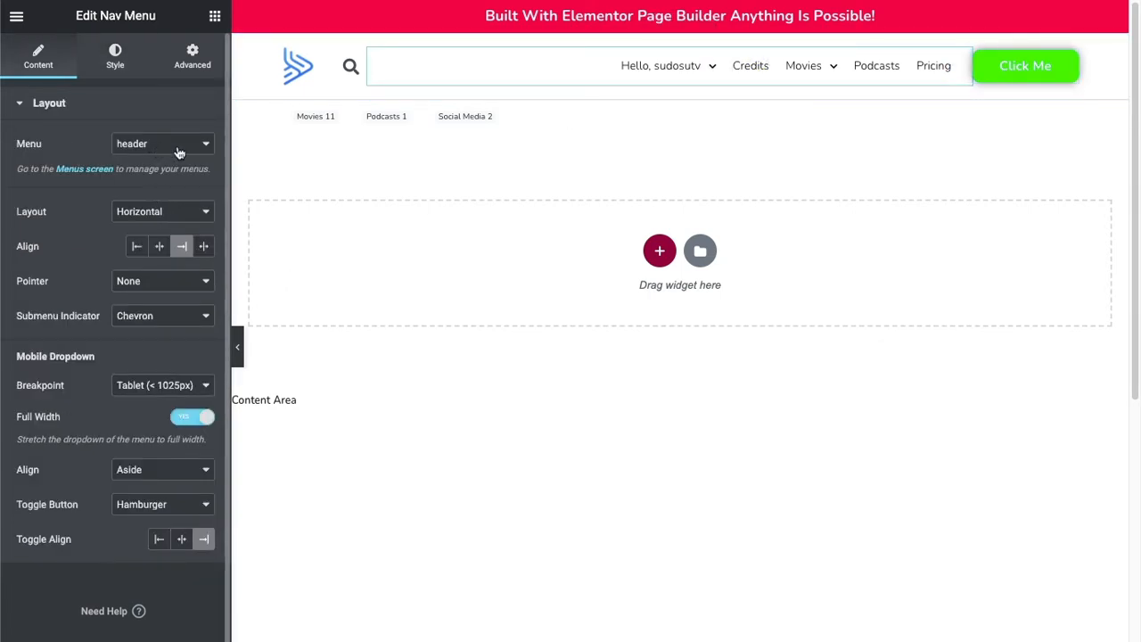
left_click(350, 66)
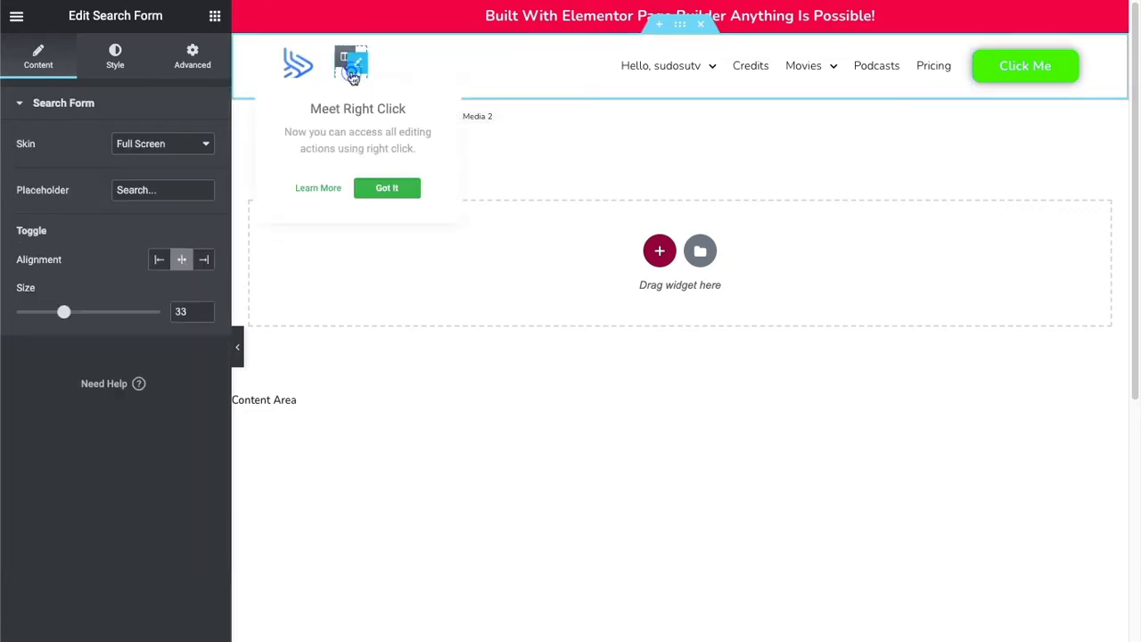
left_click(68, 143)
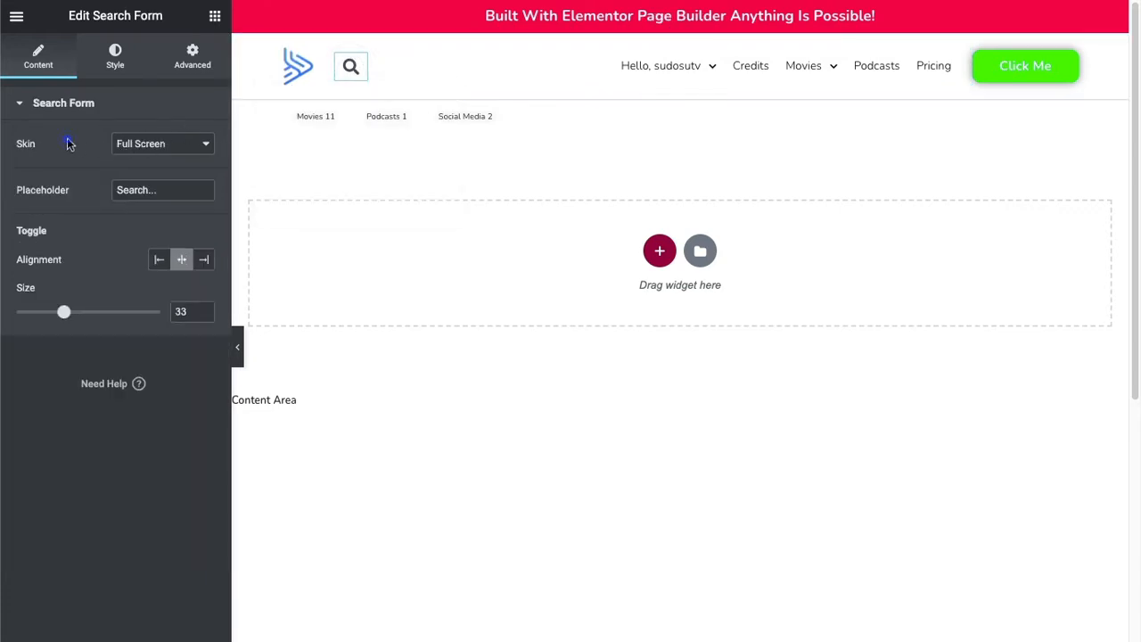
left_click(298, 80)
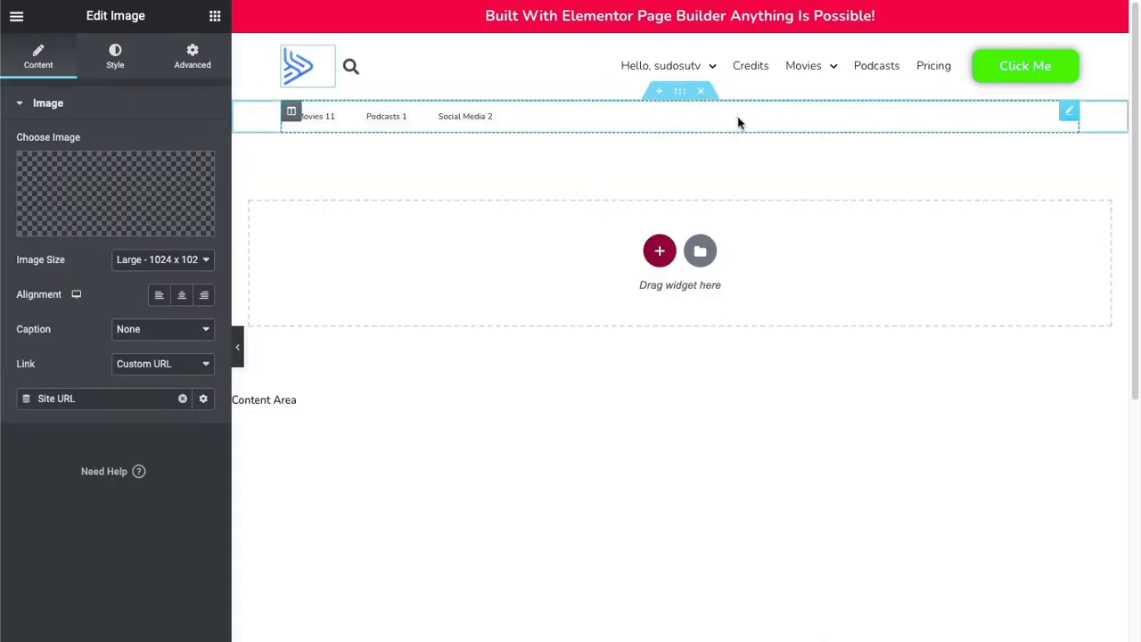
Delete the section with the Movies, Podcasts and Social Media links below the header and reload the live page.
left_click(738, 117)
left_click(700, 92)
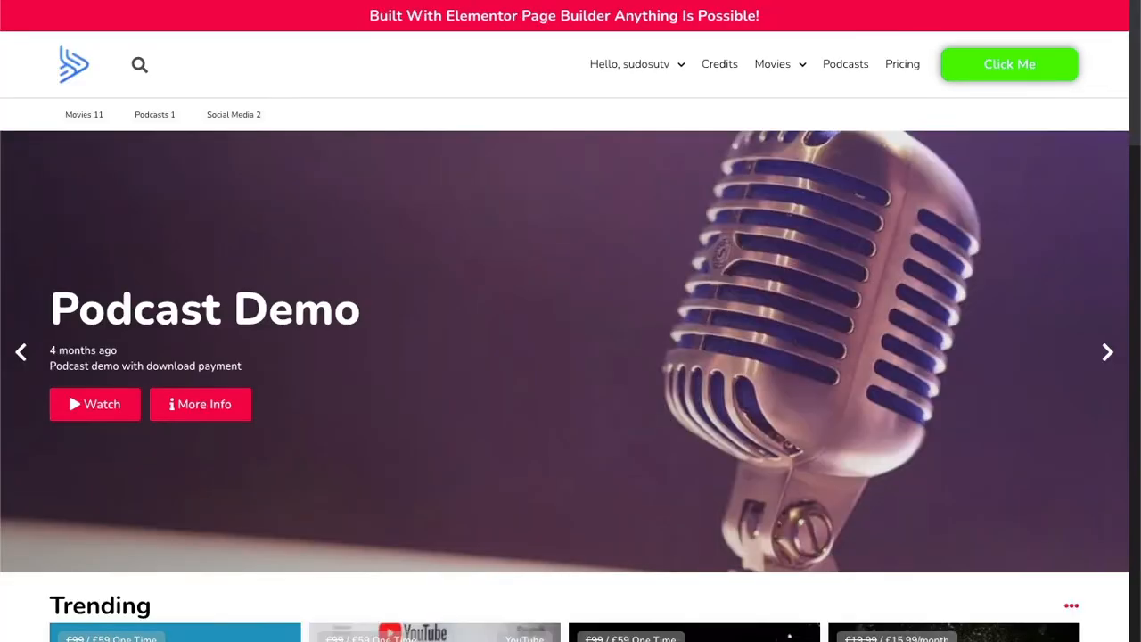
key("F5")
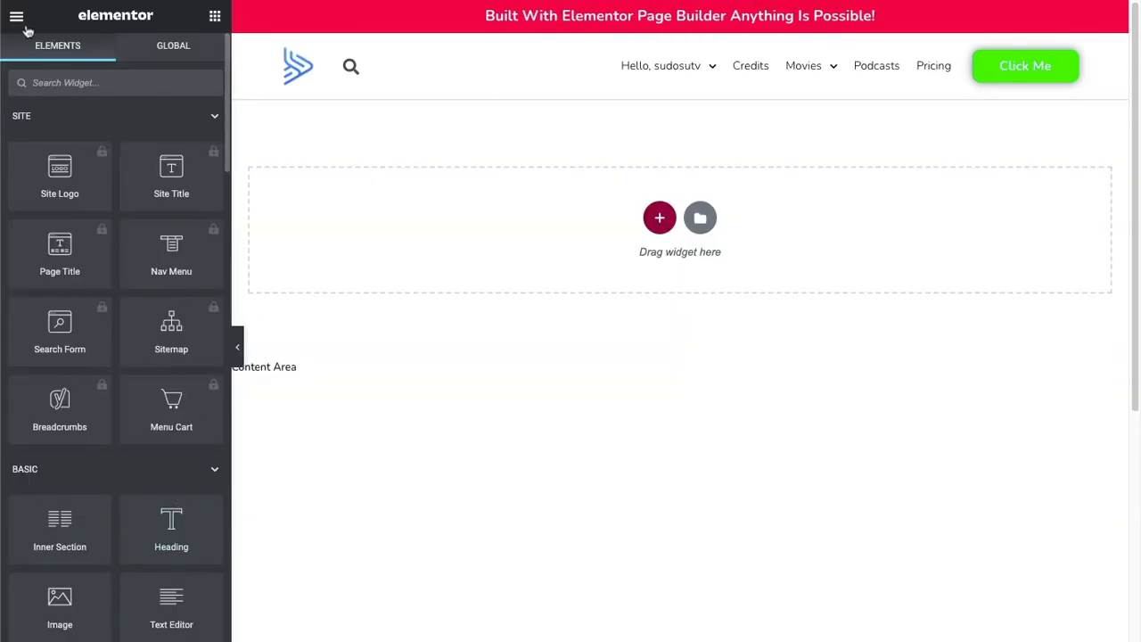
Exit the header template and open the OTT Footer template from the full list of saved templates in the Elementor editor.
left_click(25, 27)
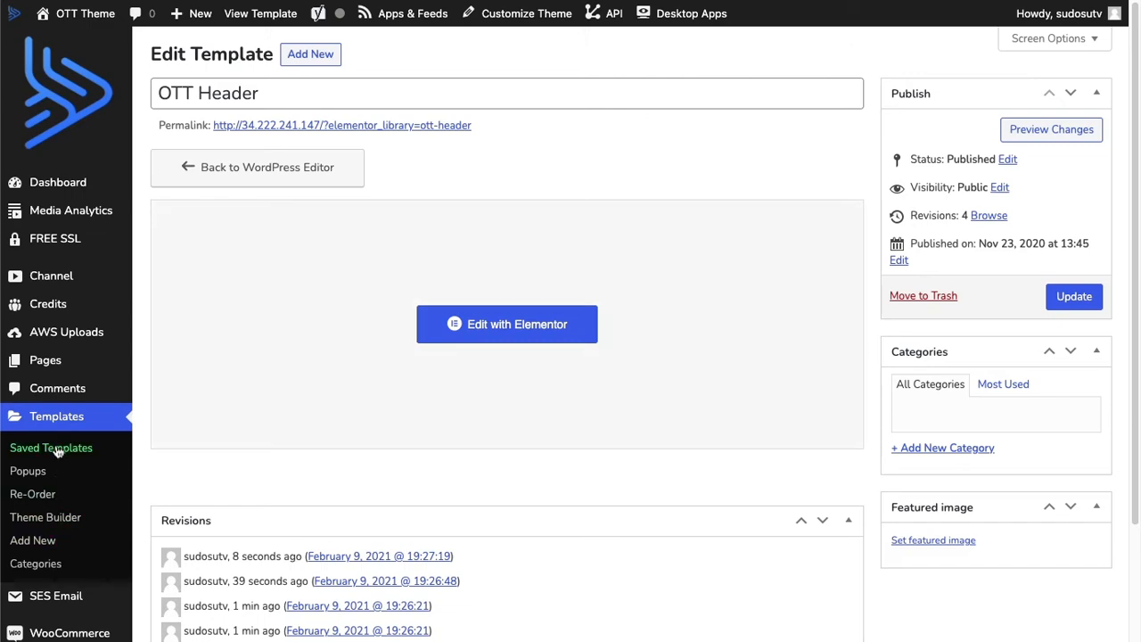
left_click(56, 417)
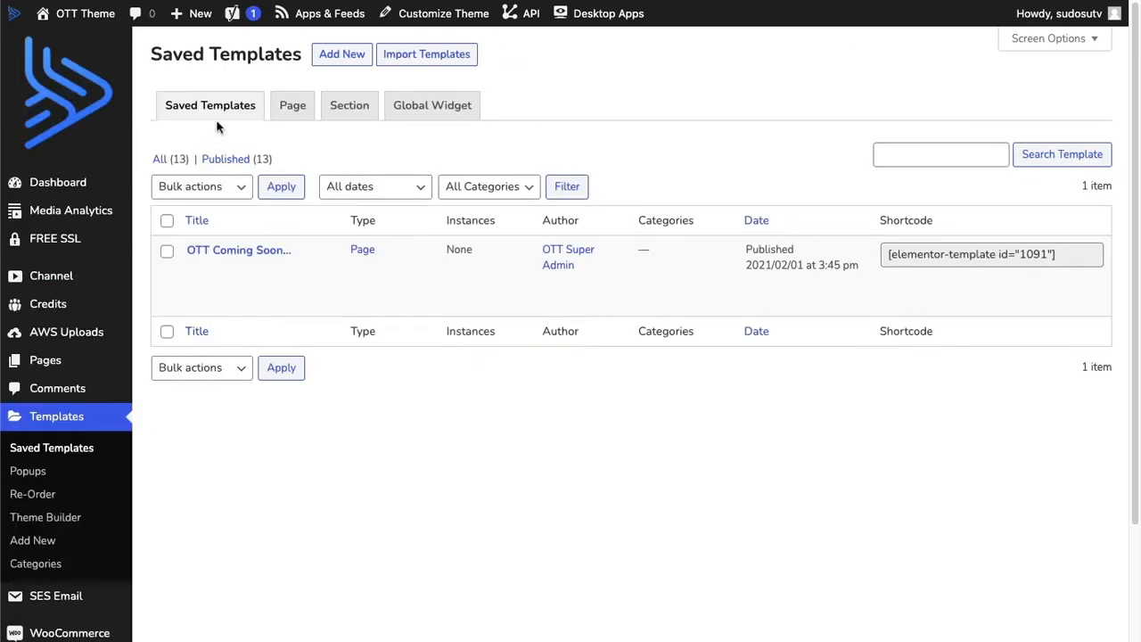
left_click(163, 168)
scroll(375, 356, "down", 5)
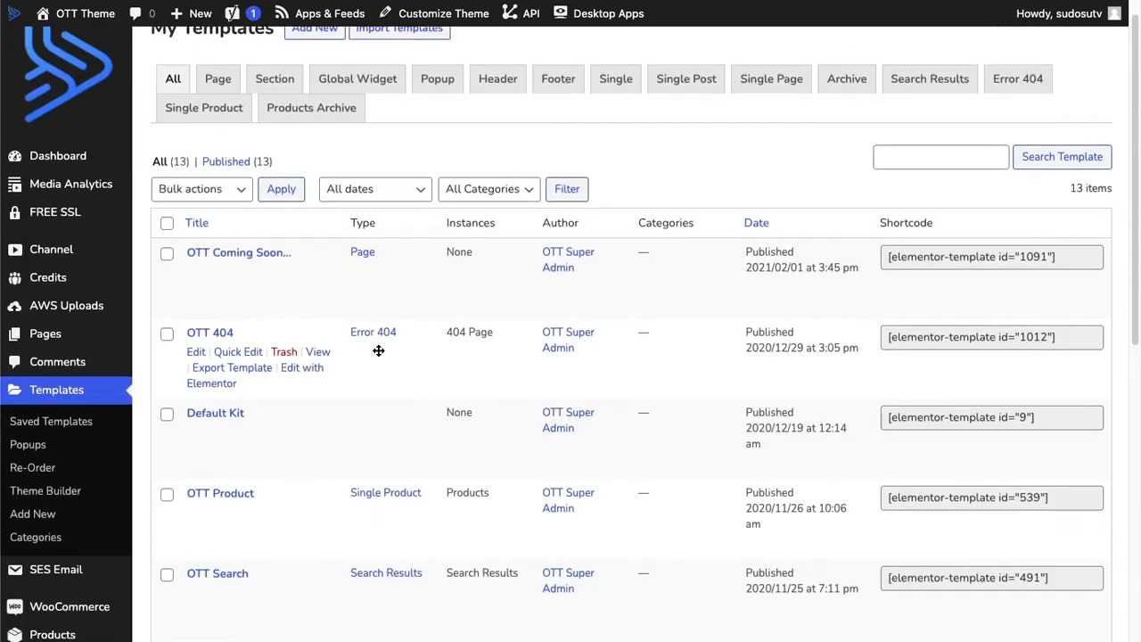
scroll(369, 359, "down", 6)
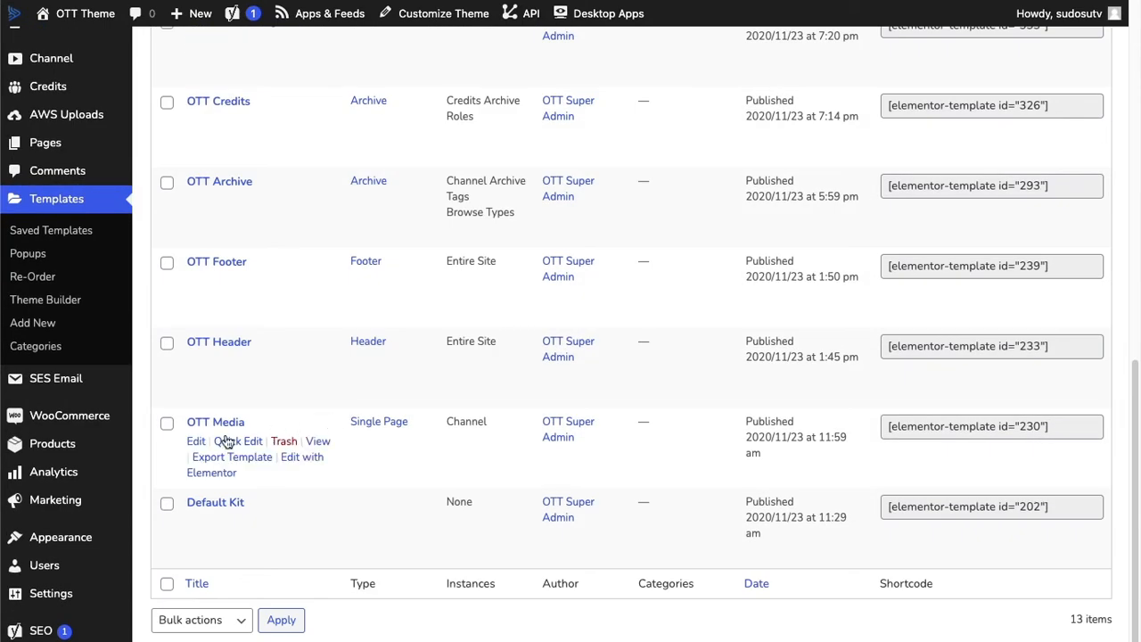
left_click(219, 311)
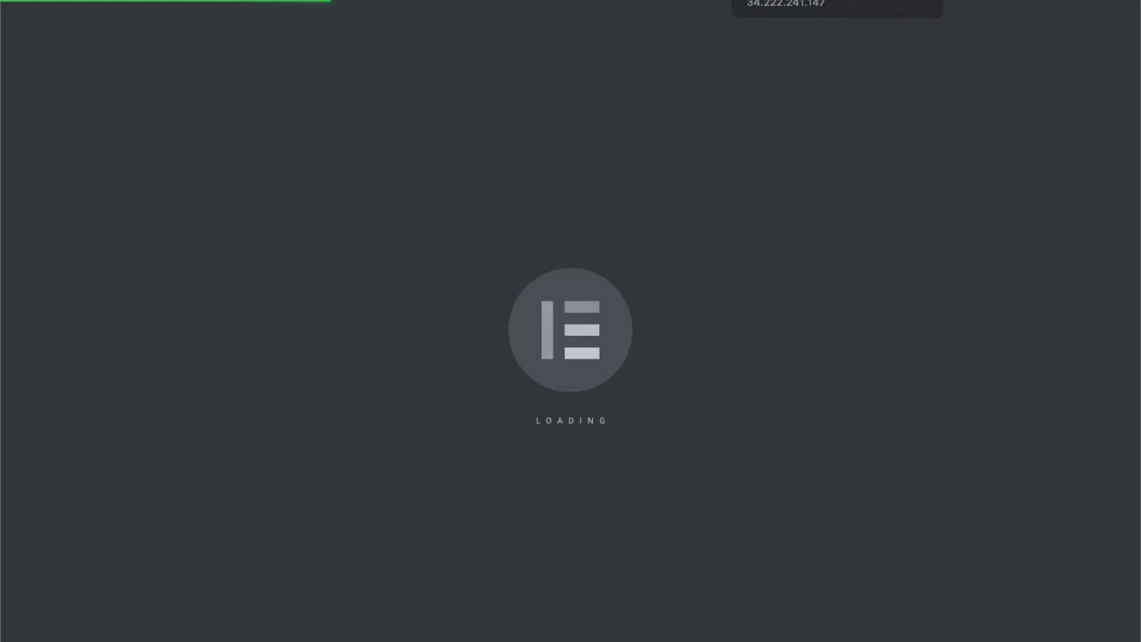
Set the background color of the main footer section with the logo and link columns to blue, #1461AE.
scroll(747, 169, "down", 20)
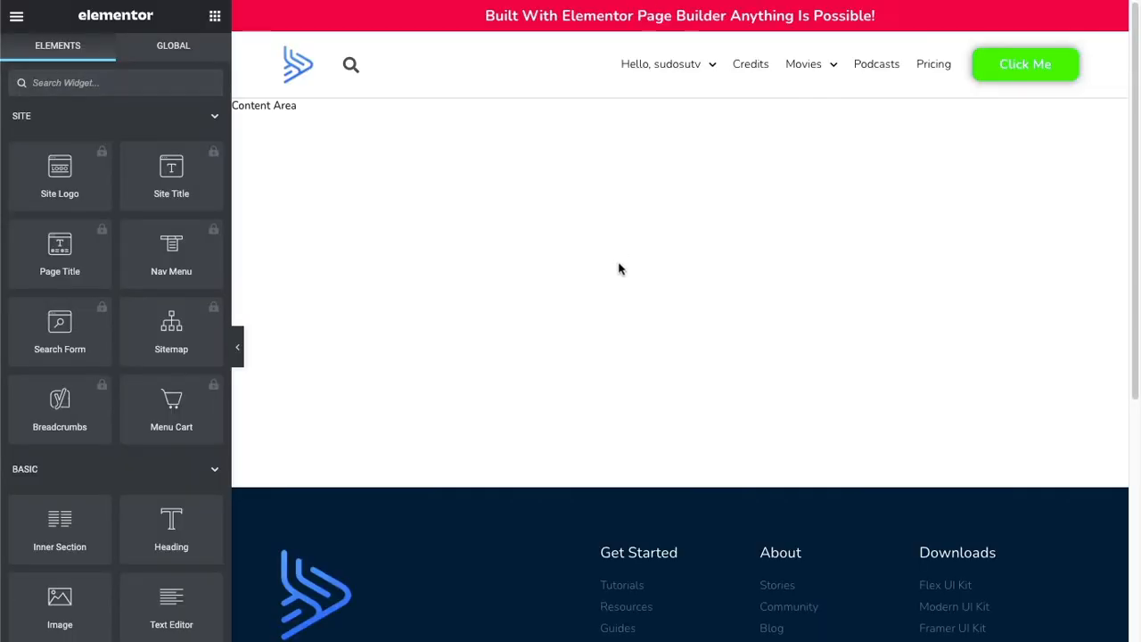
scroll(620, 270, "down", 5)
scroll(623, 270, "up", 2)
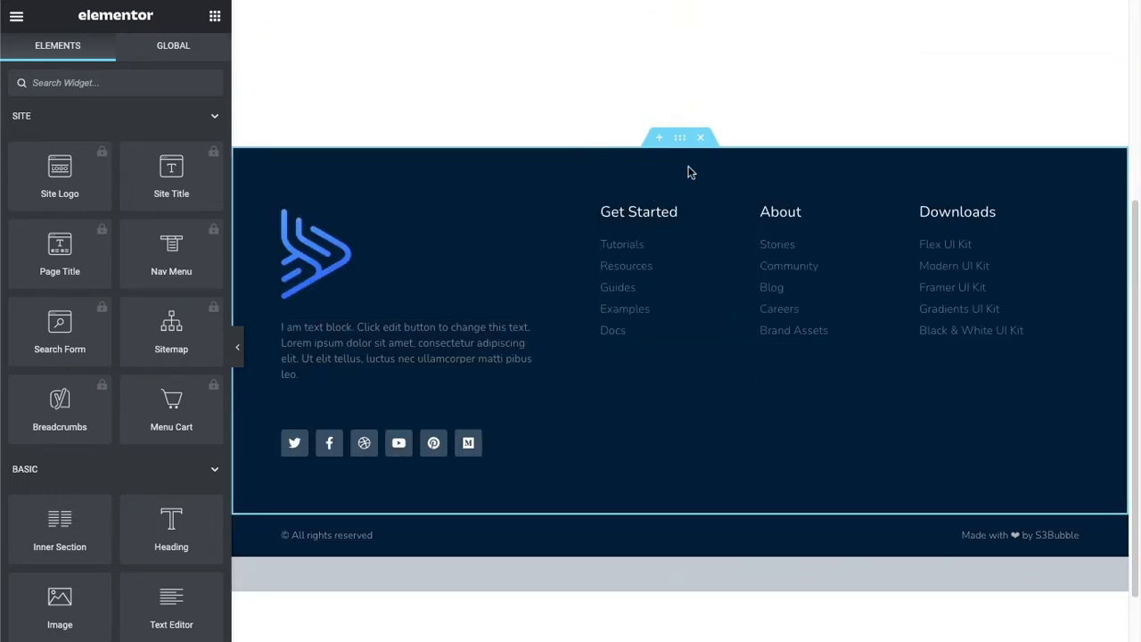
left_click(678, 141)
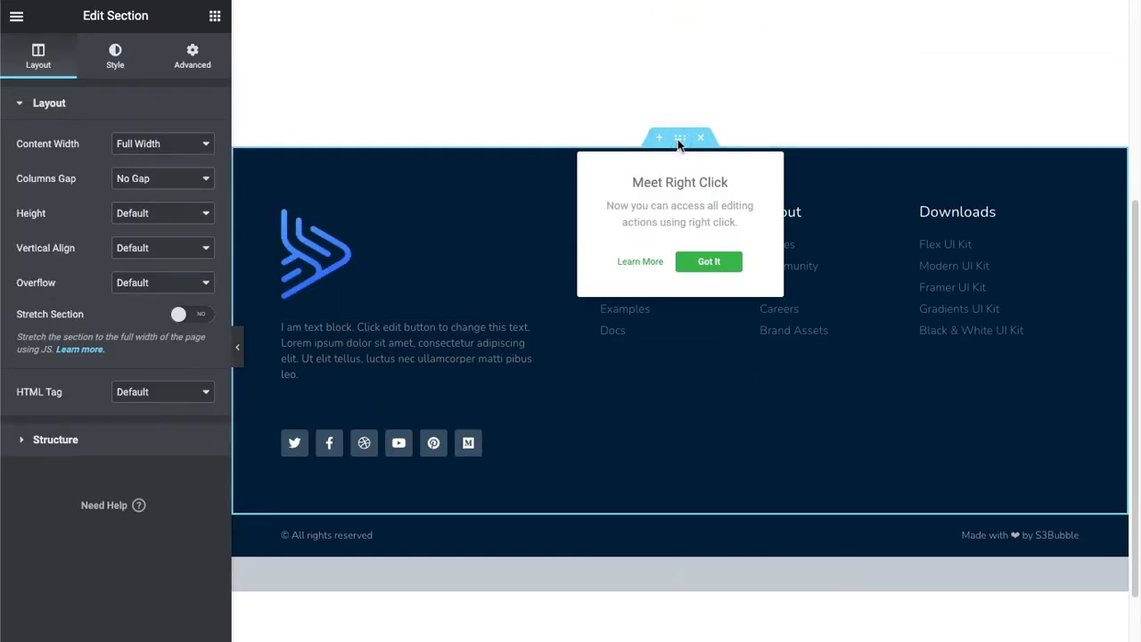
left_click(698, 266)
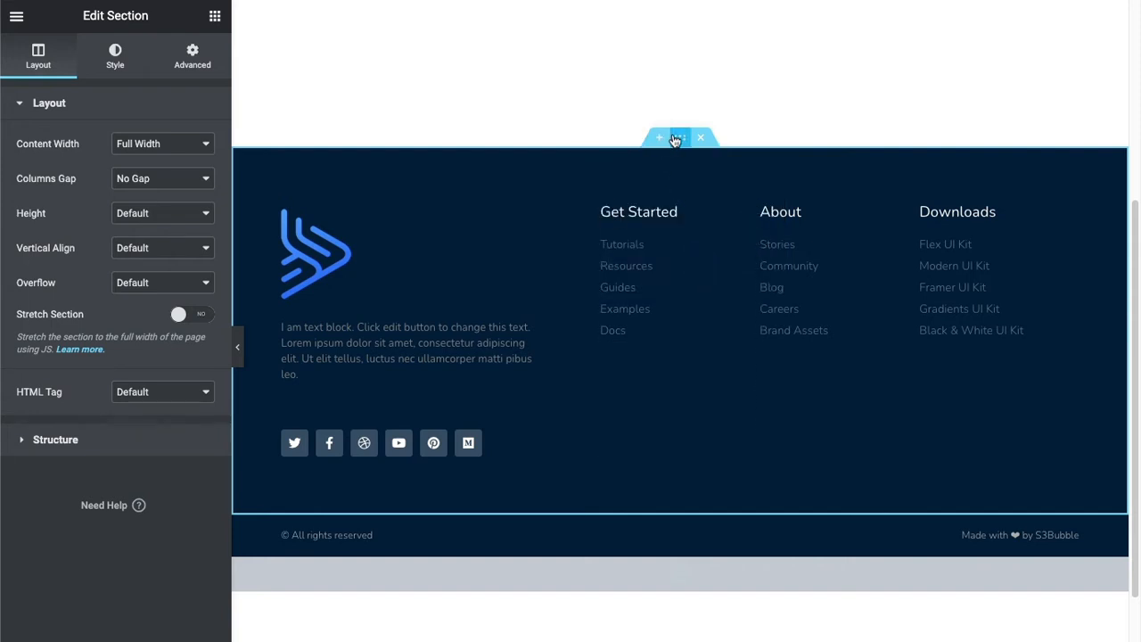
left_click(105, 57)
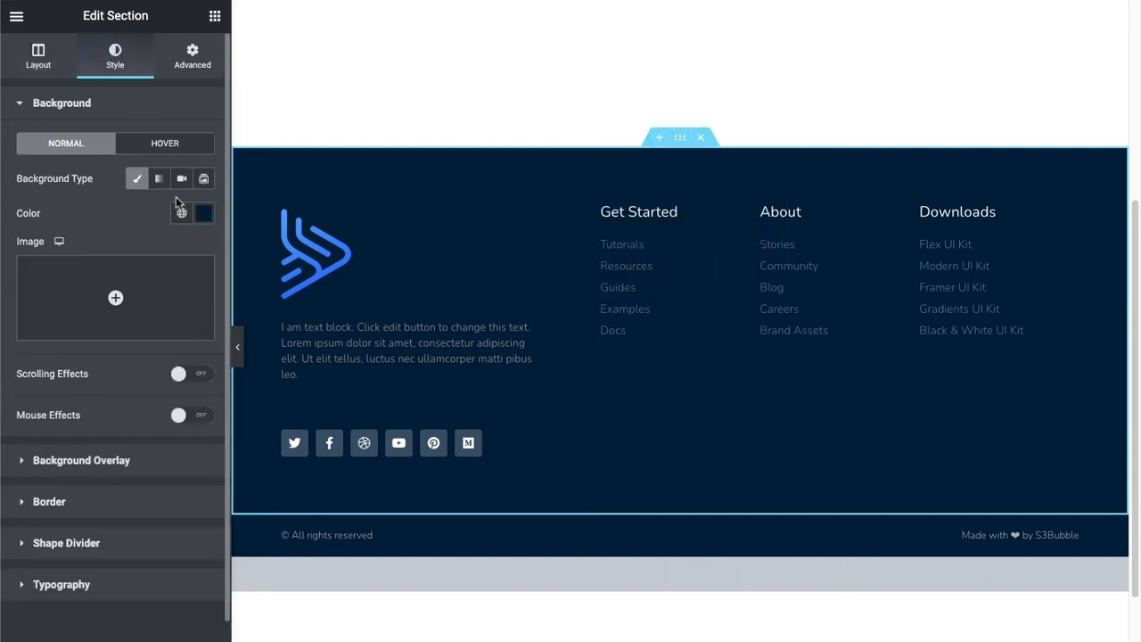
left_click(203, 213)
left_click_drag(199, 332, 285, 318)
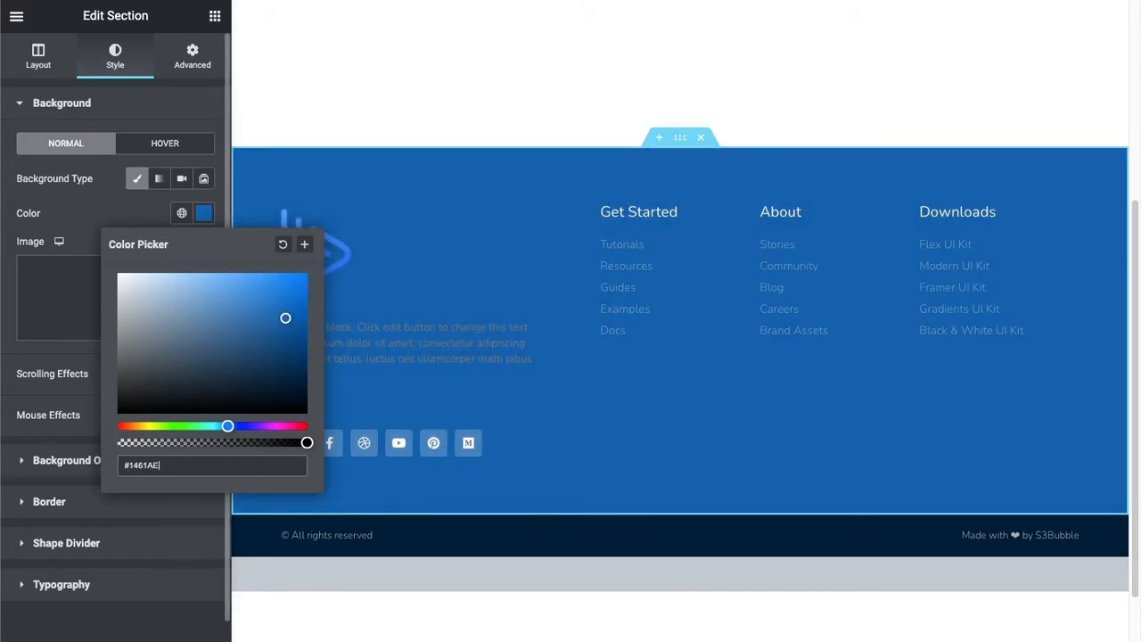
Update the footer template and reload the live page to check its footer.
left_click(177, 638)
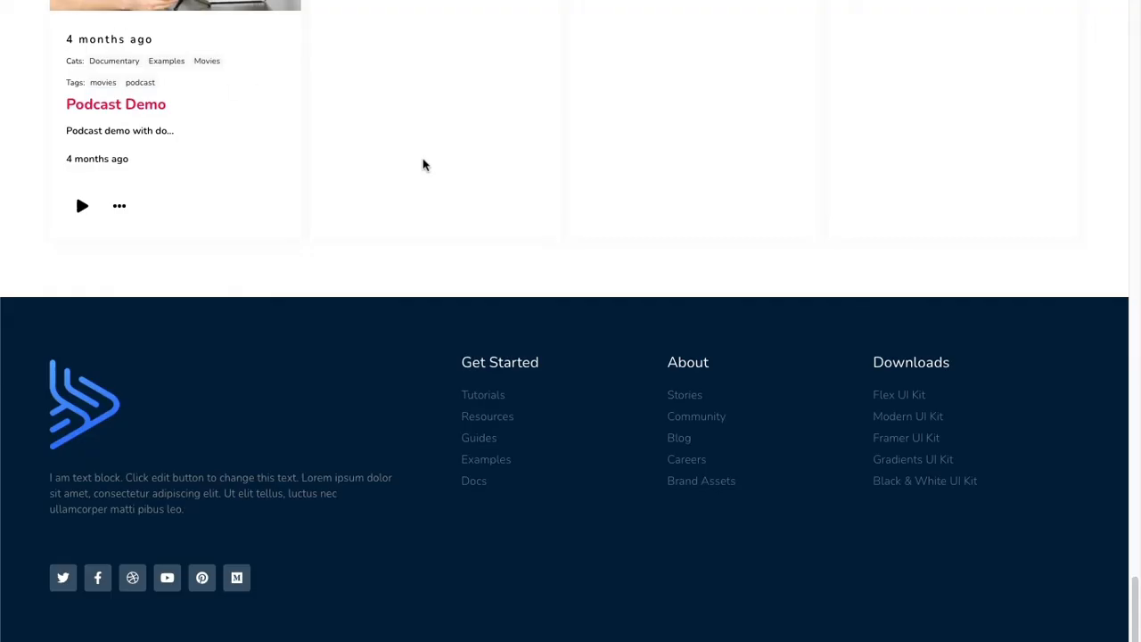
key("super+r")
scroll(425, 167, "up", 20)
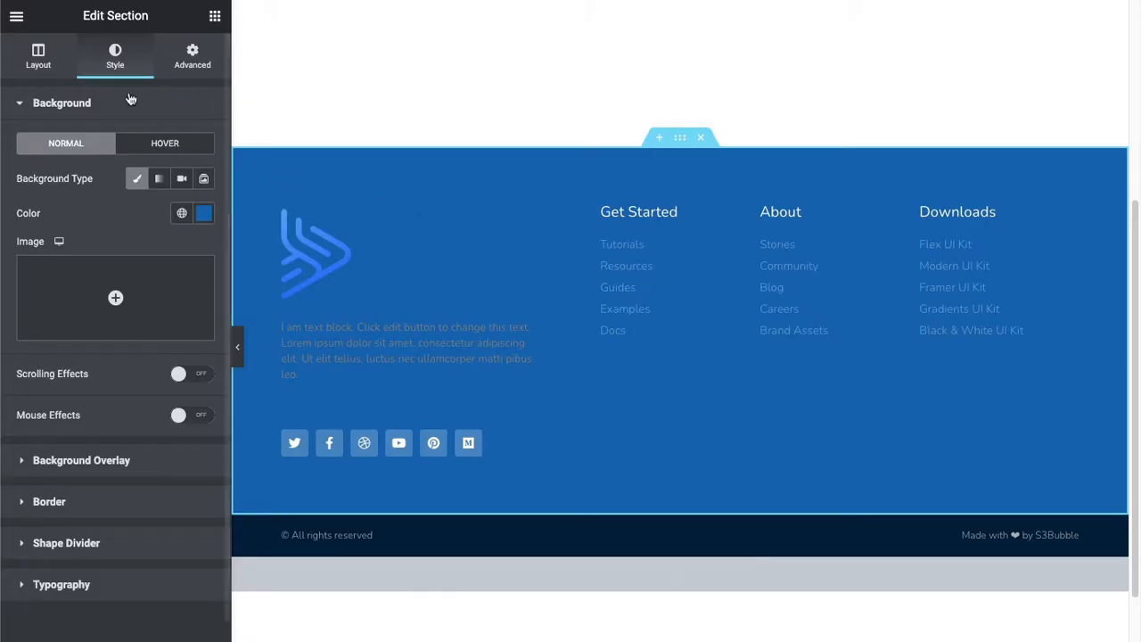
Return from the footer editor to the WordPress dashboard and check which static page is assigned as homepage in the Reading settings.
left_click(22, 16)
left_click(82, 307)
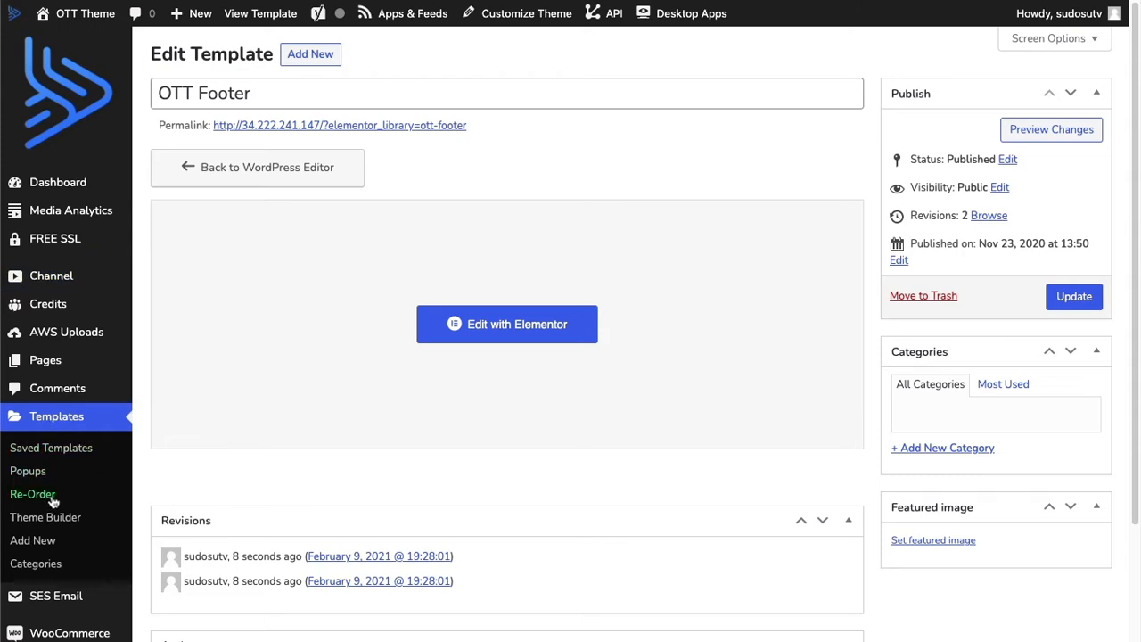
left_click(45, 360)
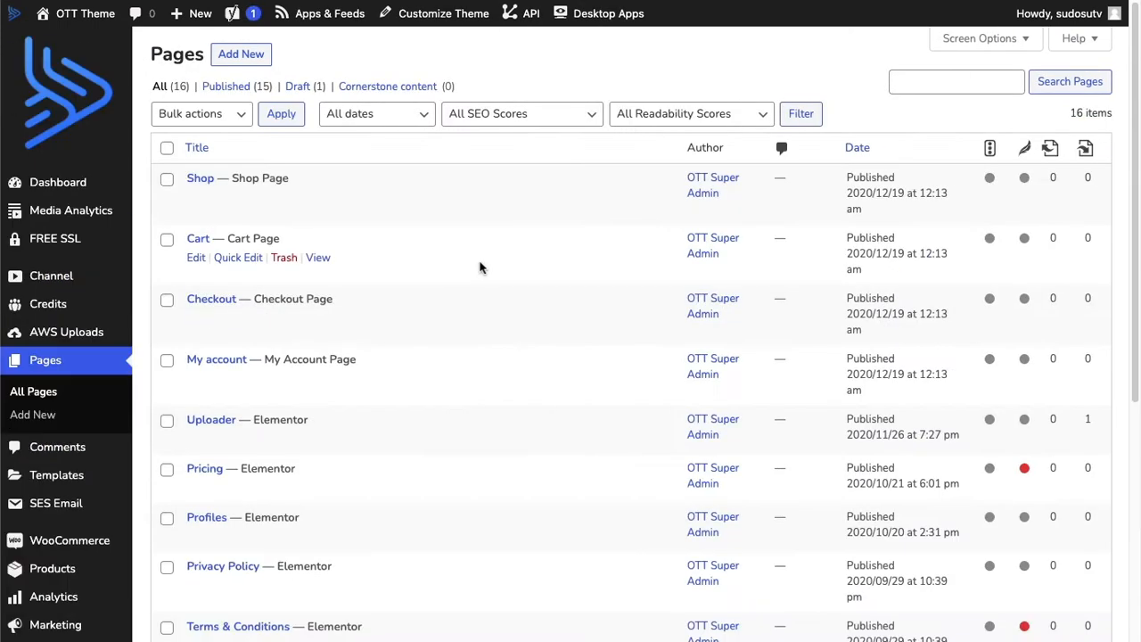
scroll(481, 266, "down", 3)
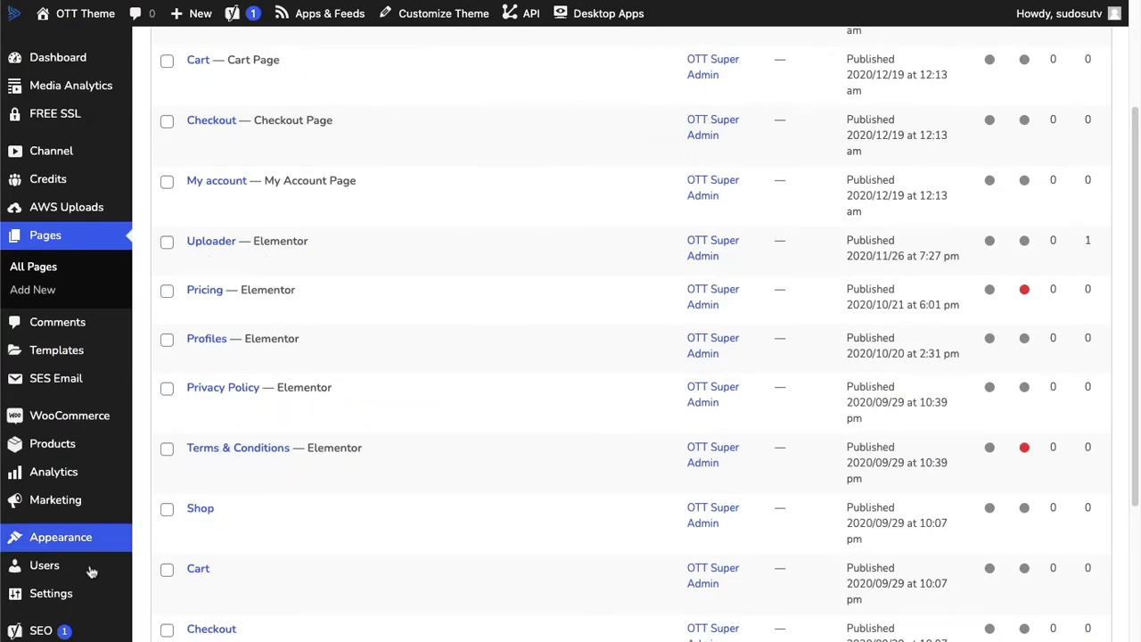
mouse_move(71, 594)
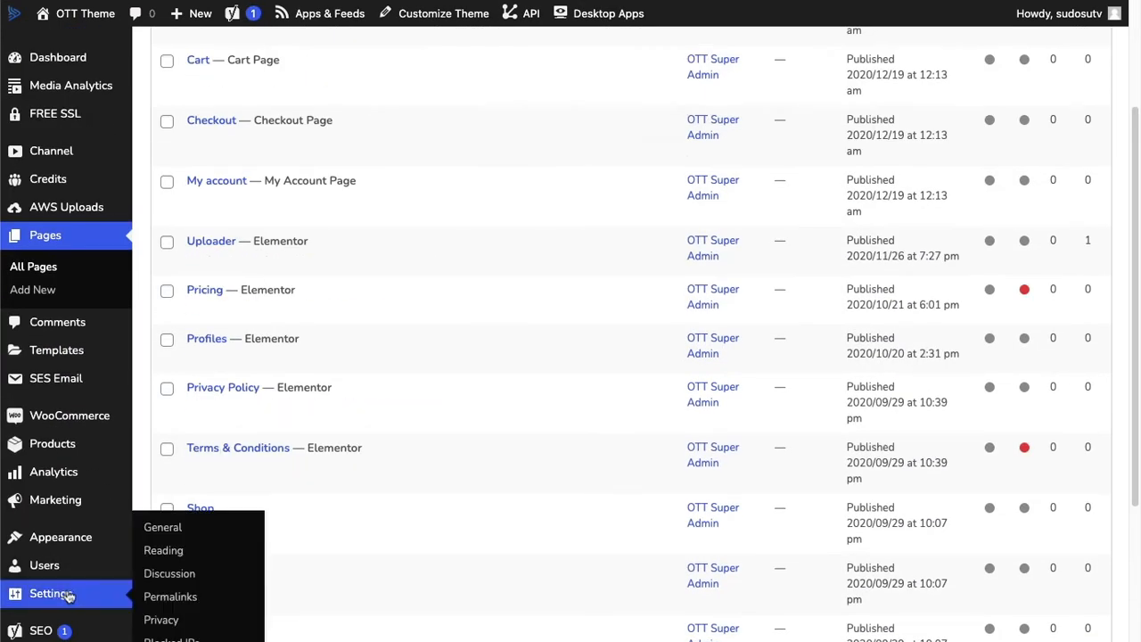
left_click(174, 547)
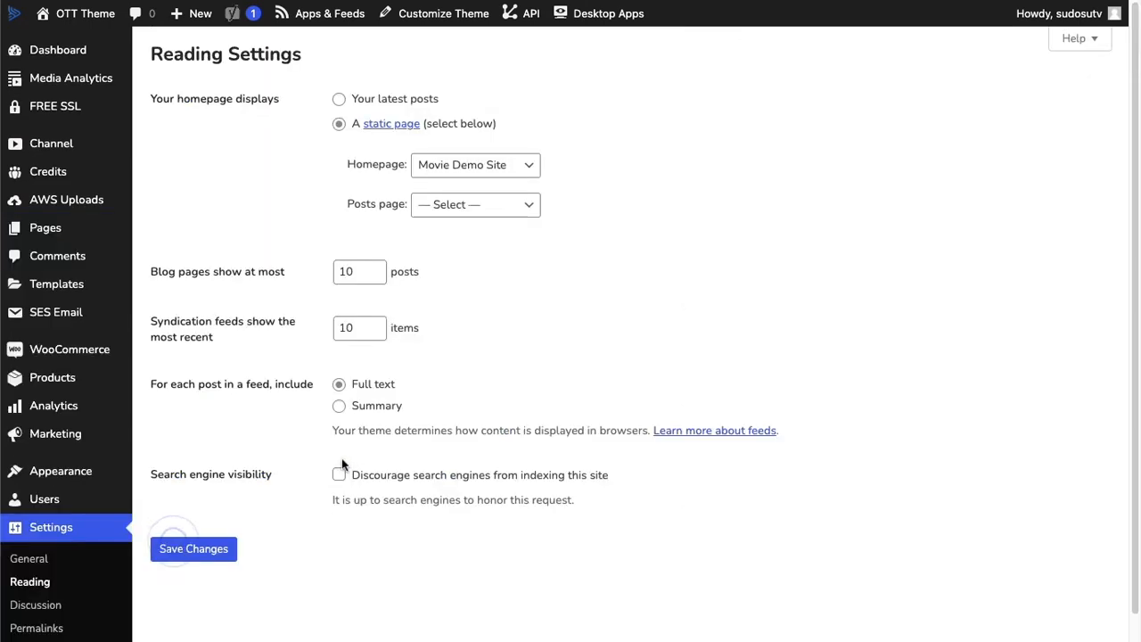
left_click(446, 164)
left_click(233, 164)
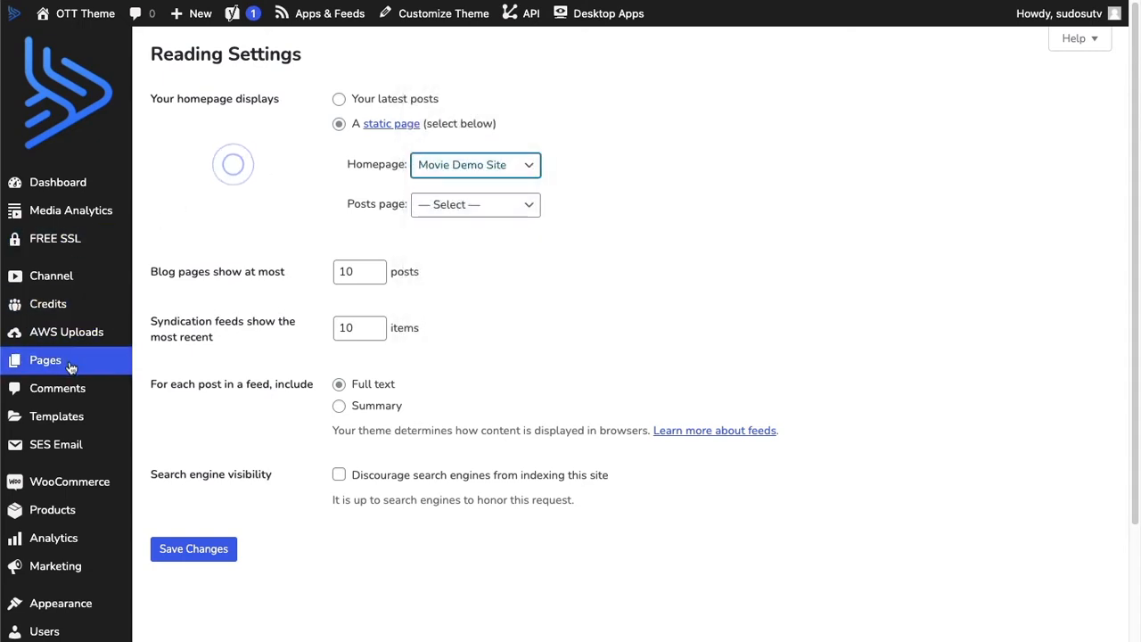
Open the Movie Demo Site page from the pages list in the Elementor editor and dismiss the Yoast SEO notice.
left_click(44, 363)
scroll(491, 319, "down", 5)
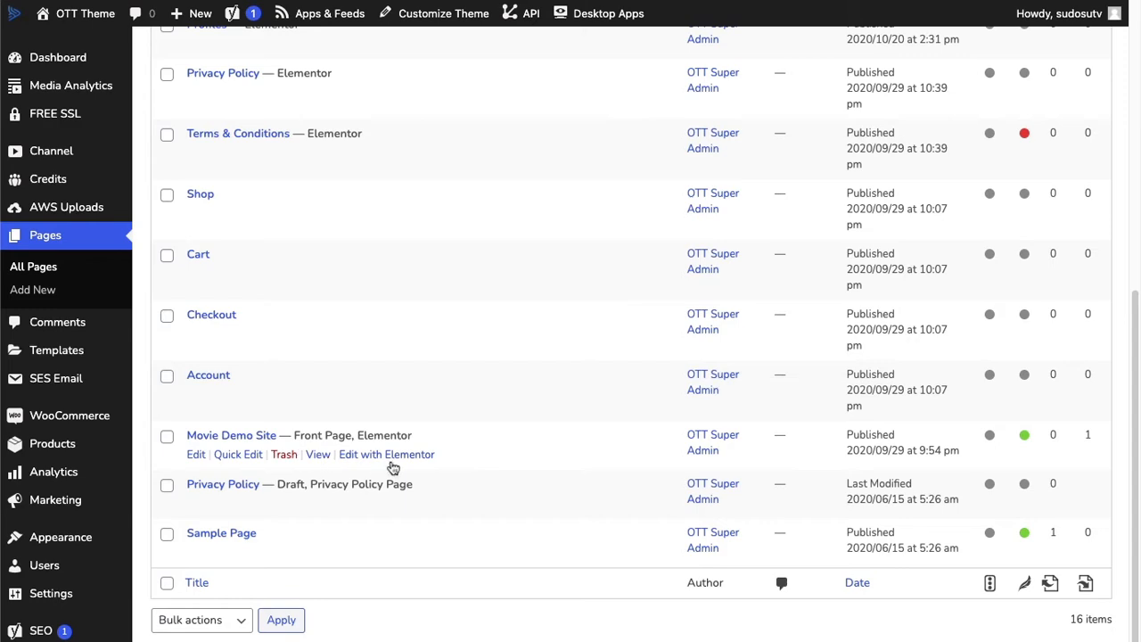
left_click(392, 455)
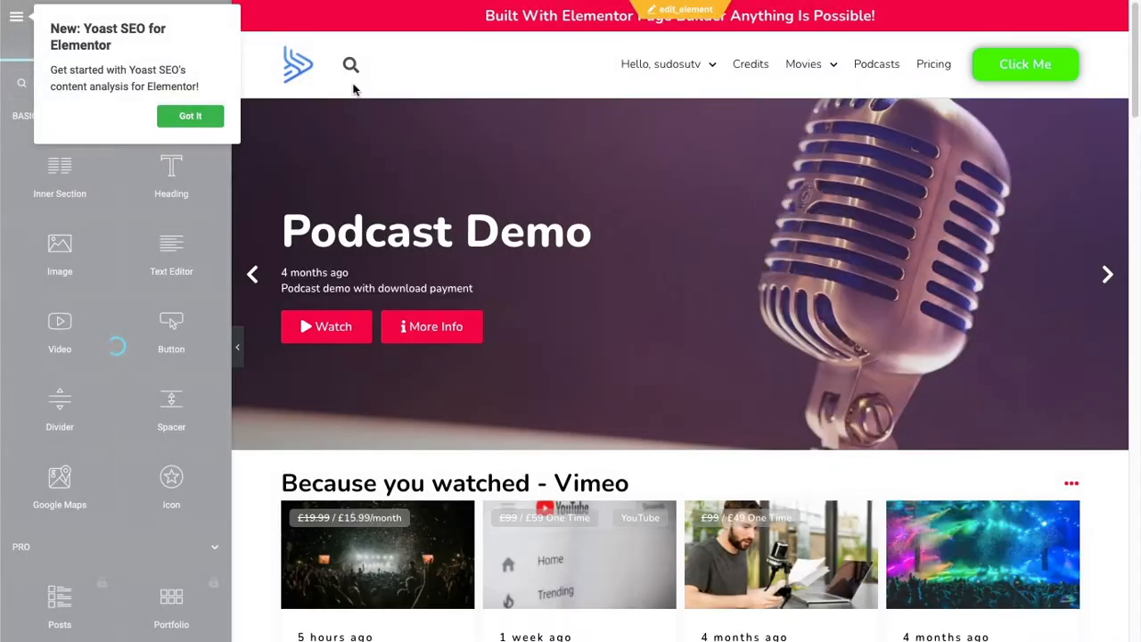
left_click(194, 120)
Delete the hero slider and all media row sections from the Movie Demo Site page and reload the live page.
scroll(580, 428, "down", 10)
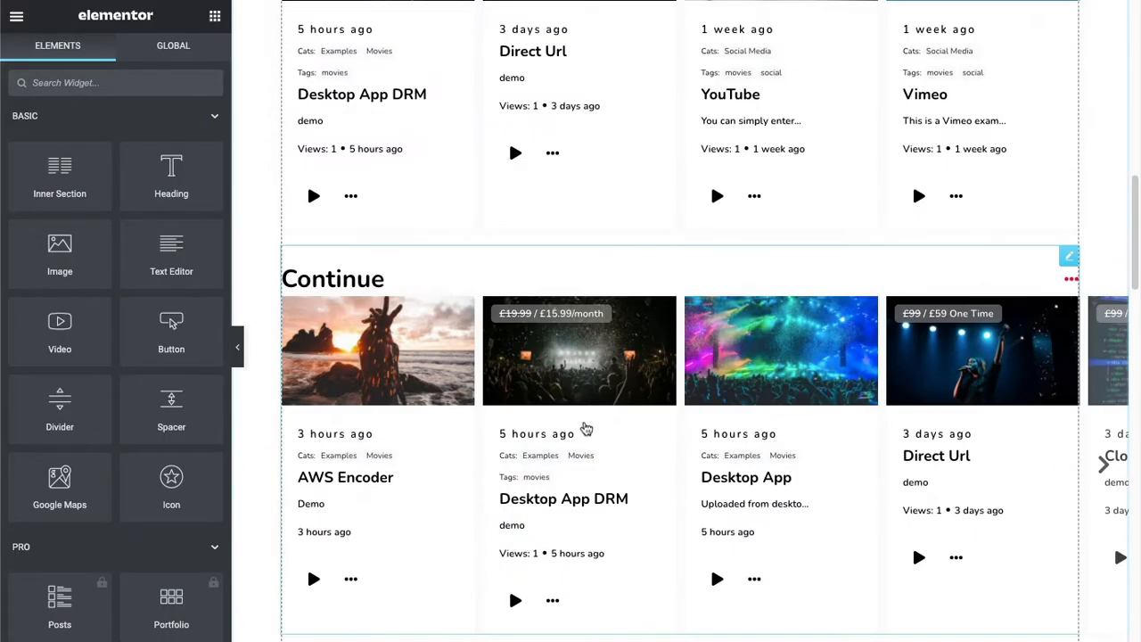
scroll(586, 429, "down", 5)
scroll(615, 446, "up", 20)
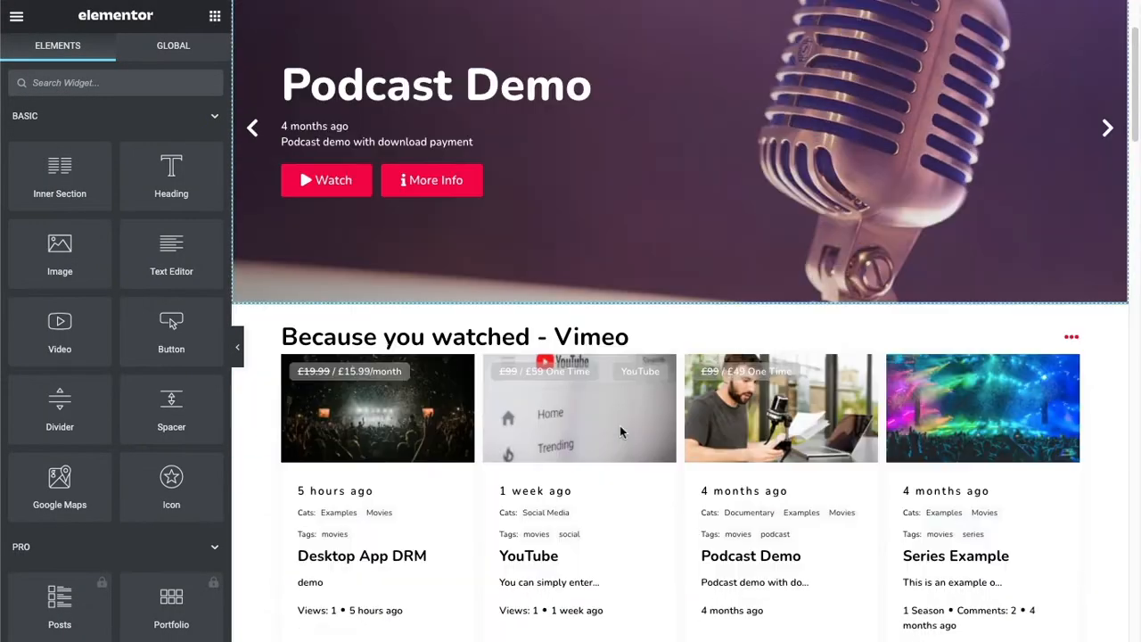
scroll(619, 425, "up", 3)
left_click(702, 89)
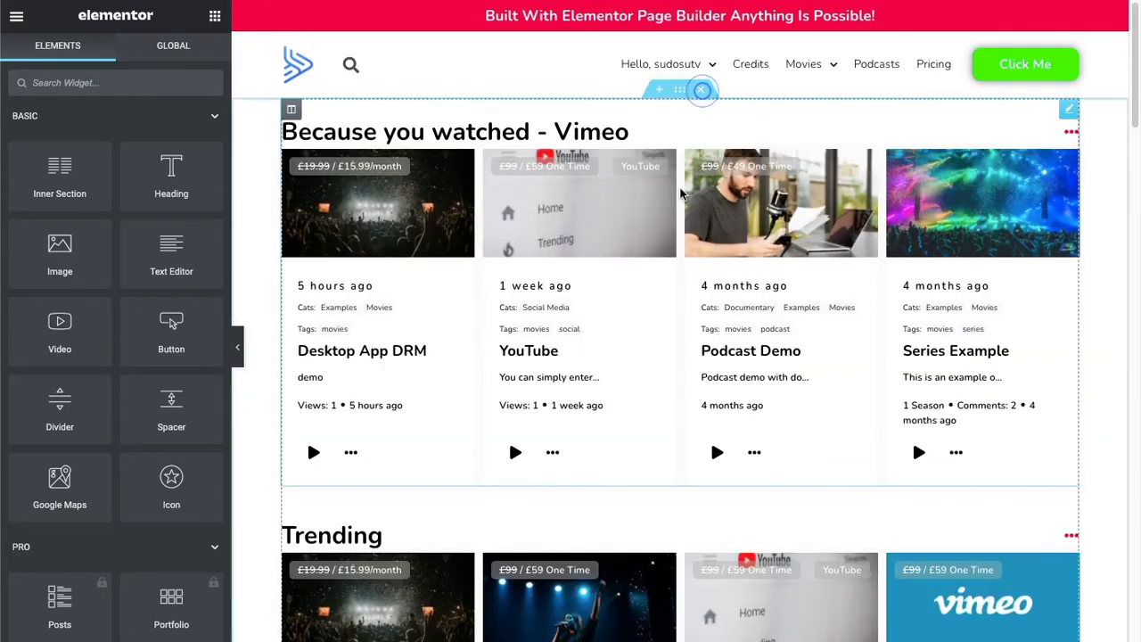
left_click(702, 89)
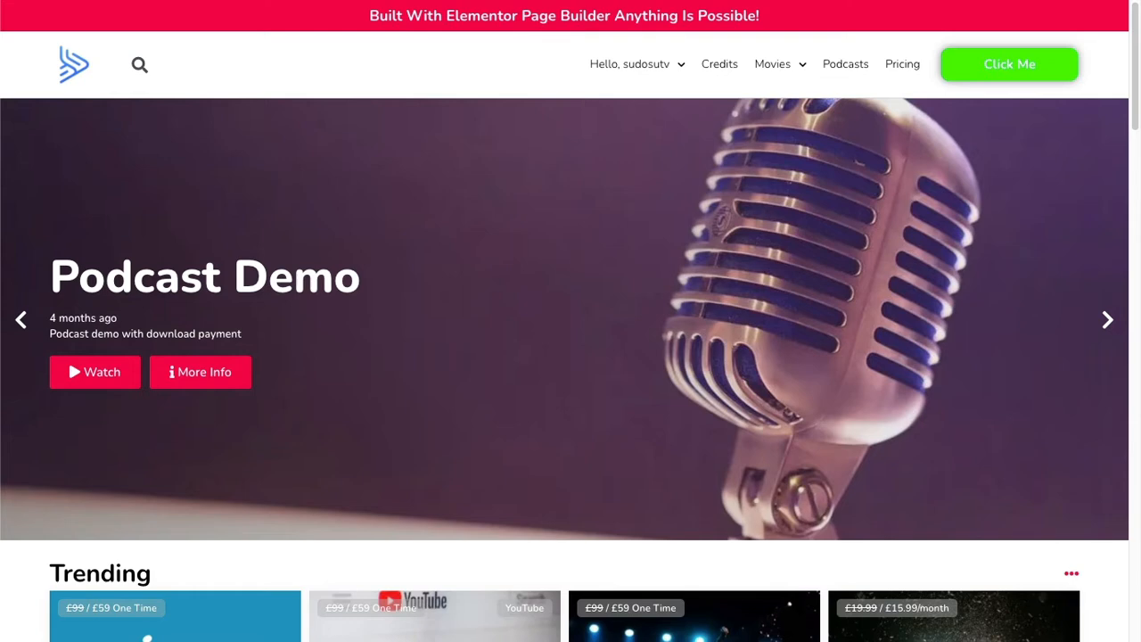
key("super+r")
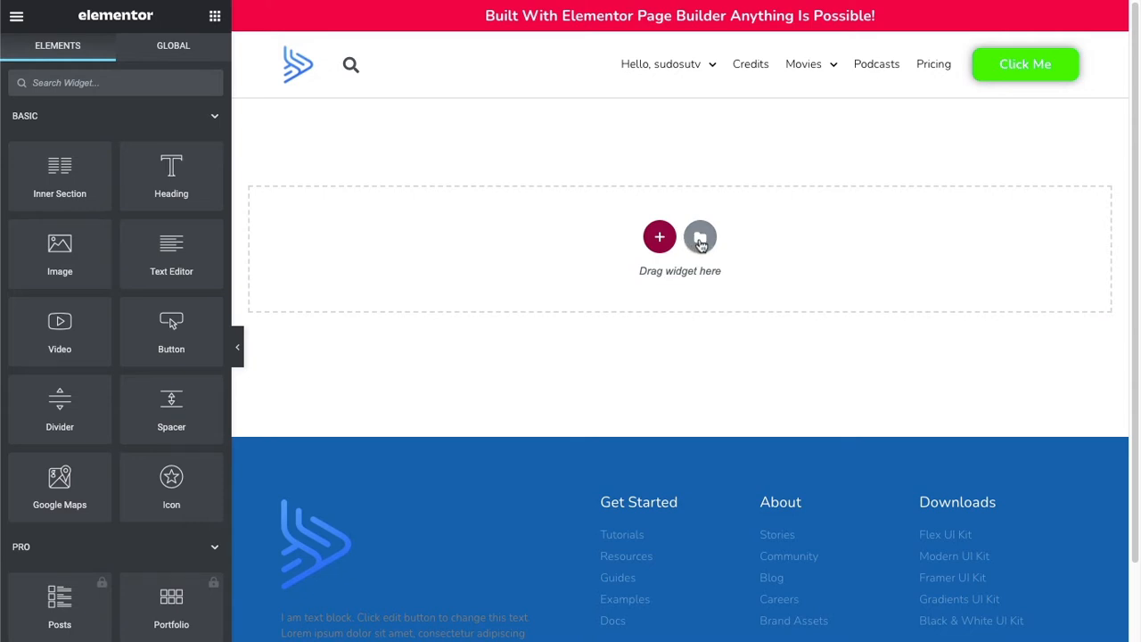
Add a single-column section to the empty page and place an OTT Slider widget in it.
left_click(660, 237)
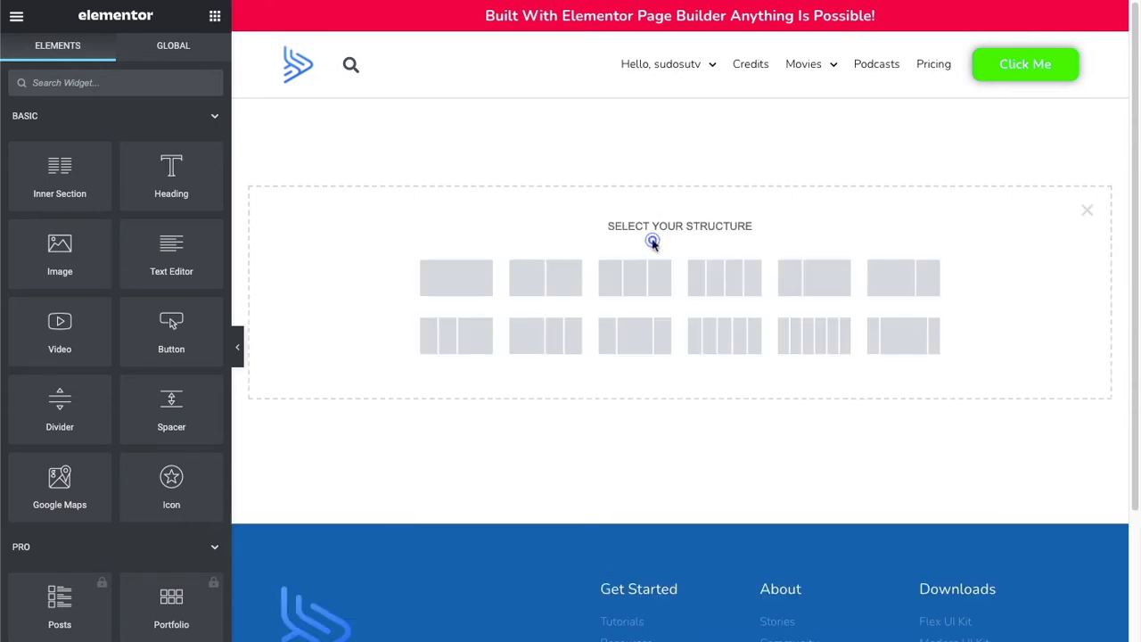
left_click(467, 281)
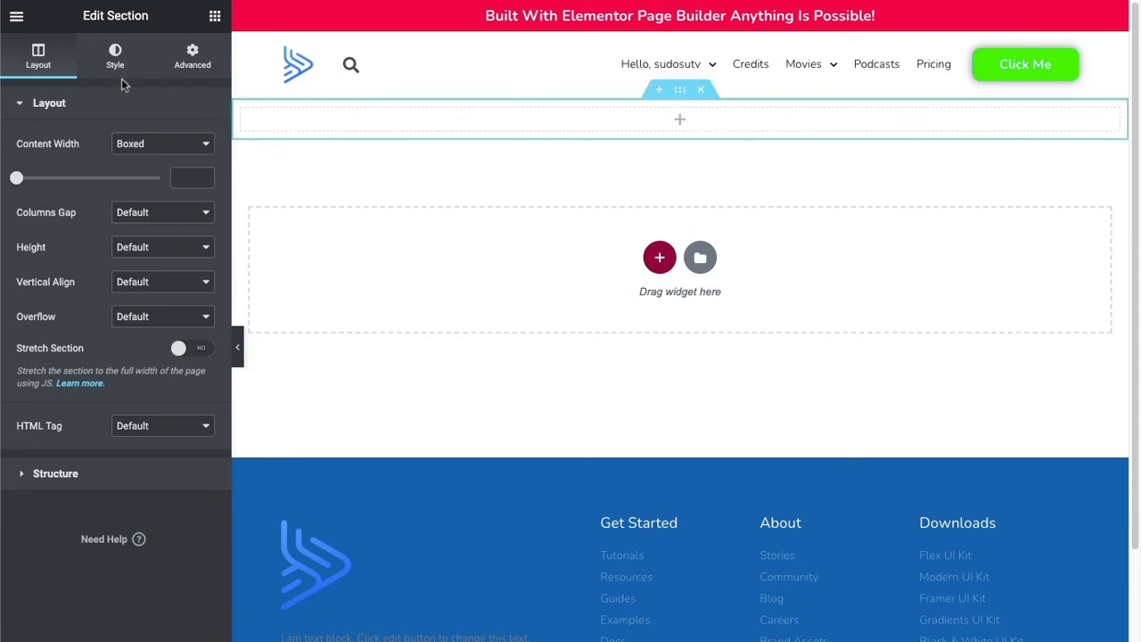
left_click(214, 16)
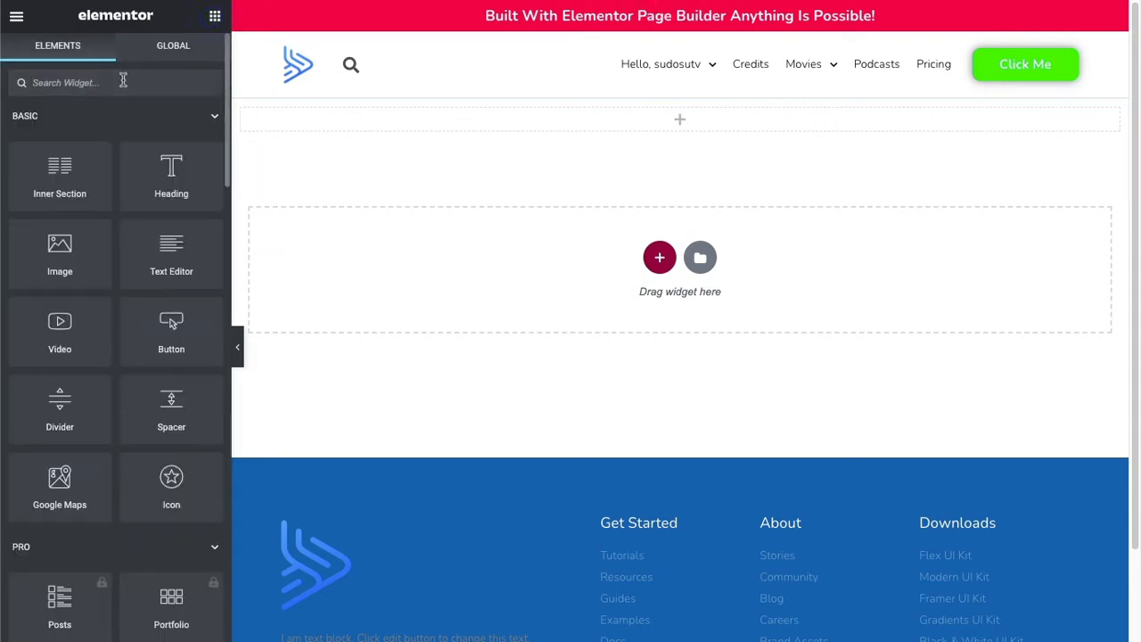
type("ott")
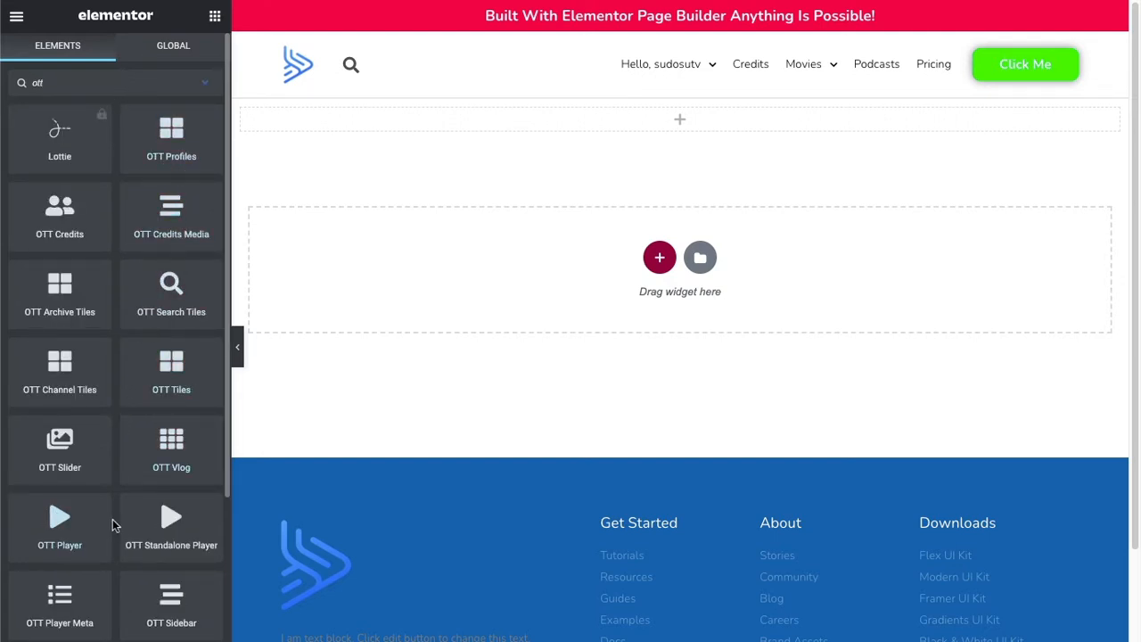
left_click_drag(59, 439, 704, 109)
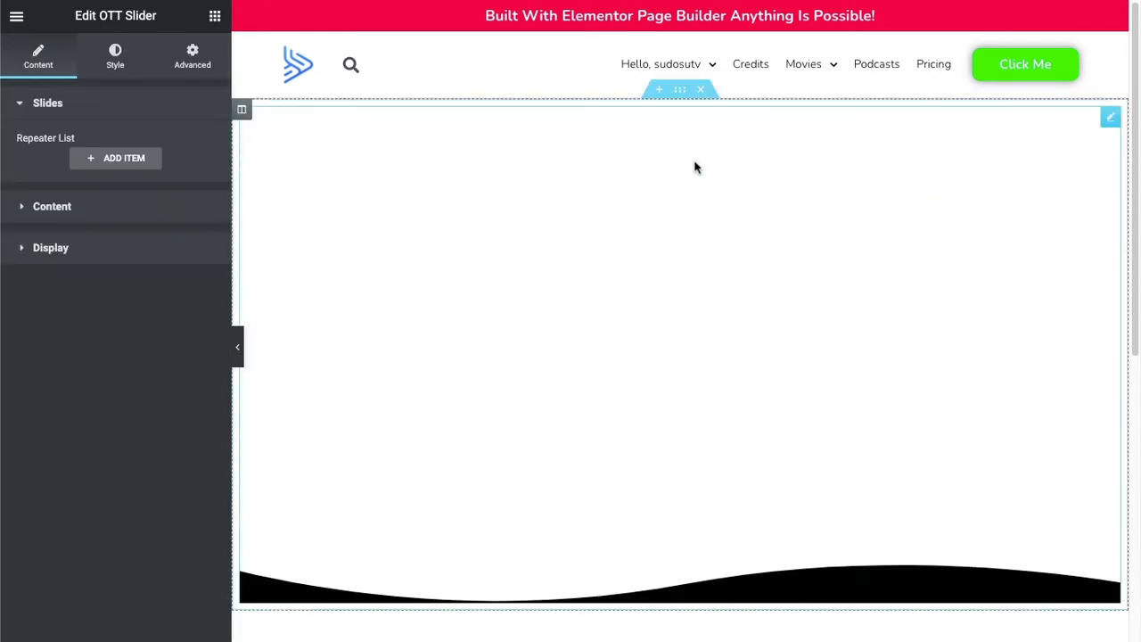
Add one slide to the OTT Slider and set its channel media to Vimeo.
left_click(131, 163)
left_click(156, 214)
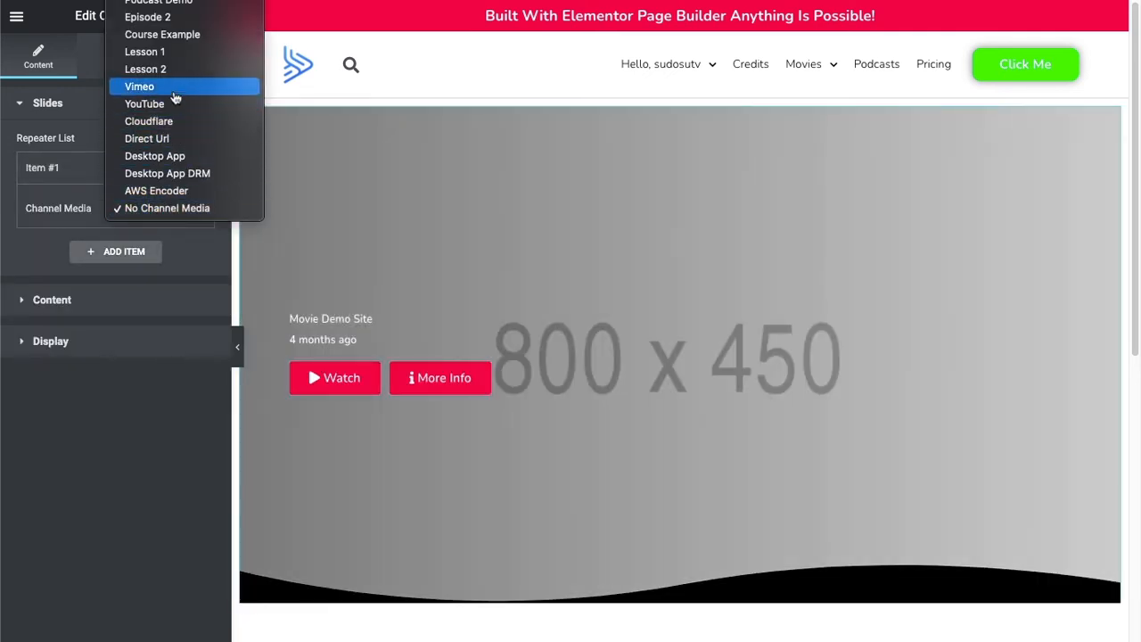
left_click(160, 87)
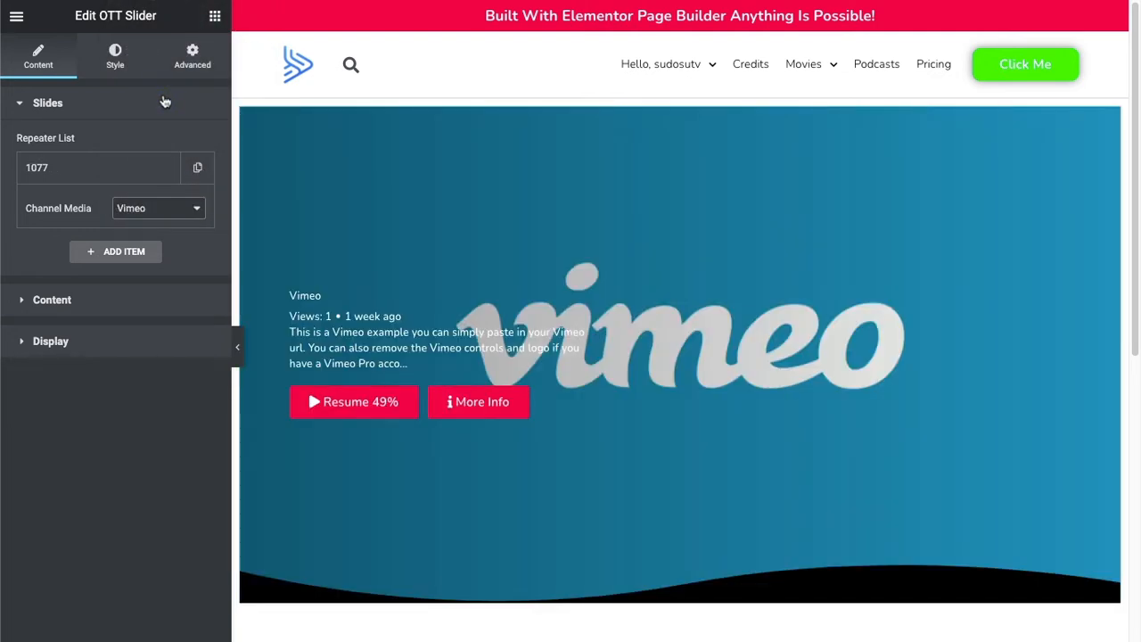
Set the slider section's content width to Full Width and its columns gap to No Gap.
mouse_move(700, 97)
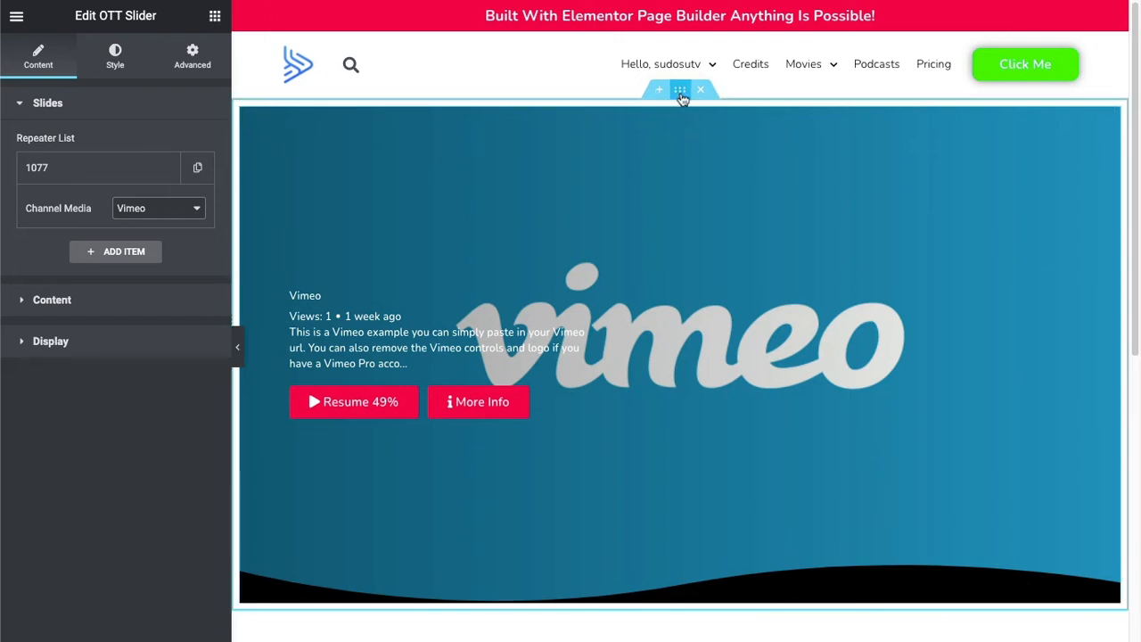
left_click(680, 90)
left_click(160, 143)
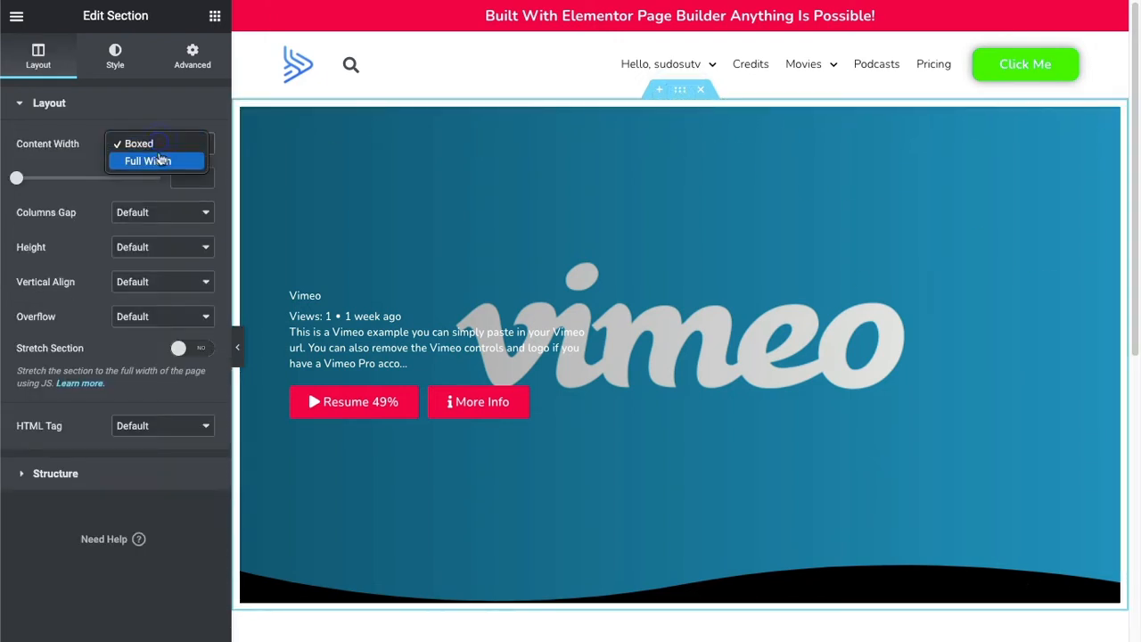
left_click(150, 162)
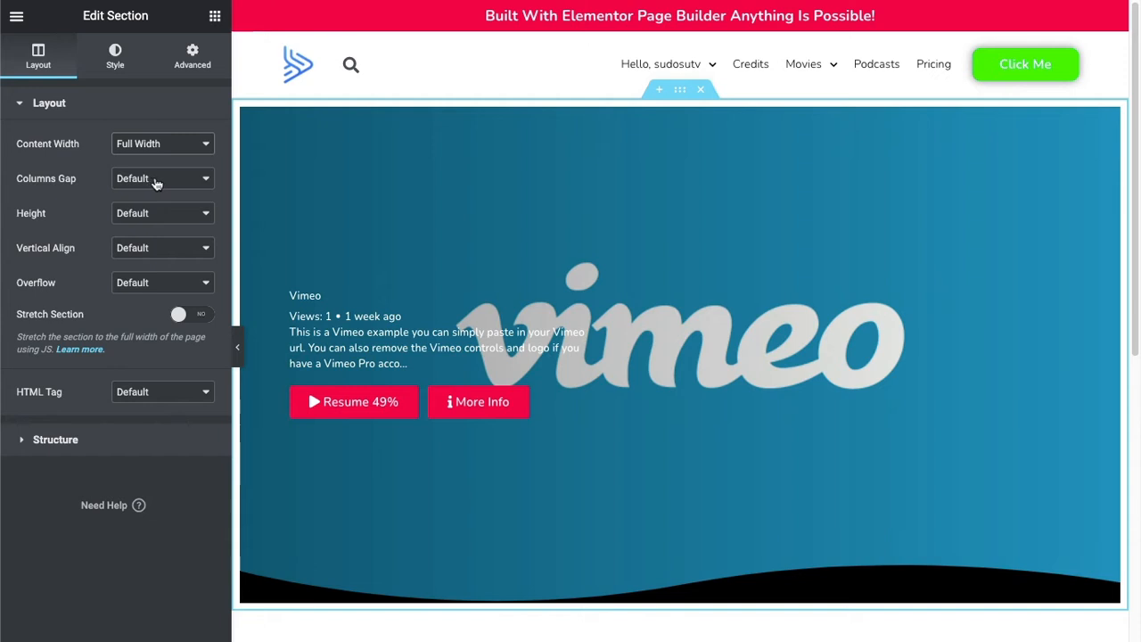
left_click(156, 183)
left_click(159, 196)
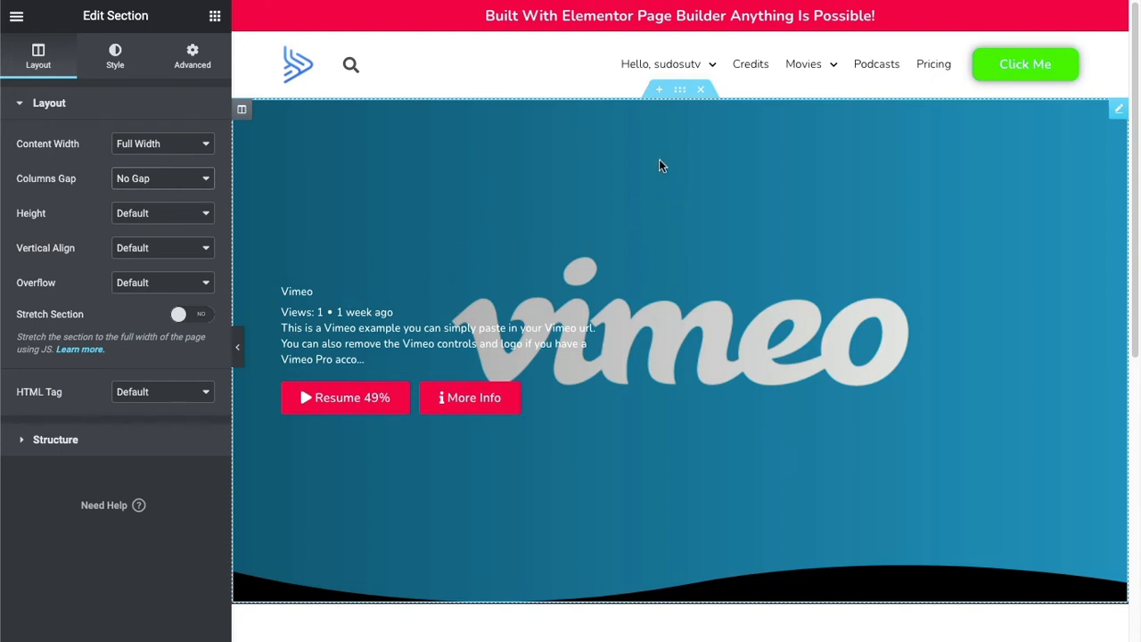
Hide the wave on the OTT Slider and set its header slider size to 23/9.
left_click(652, 228)
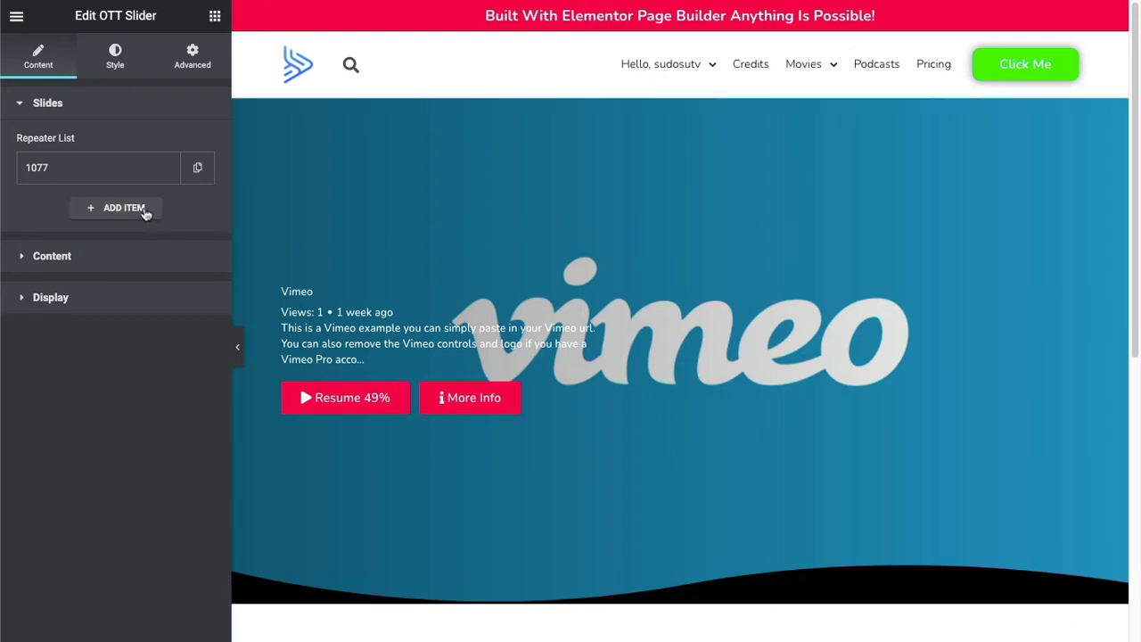
left_click(73, 256)
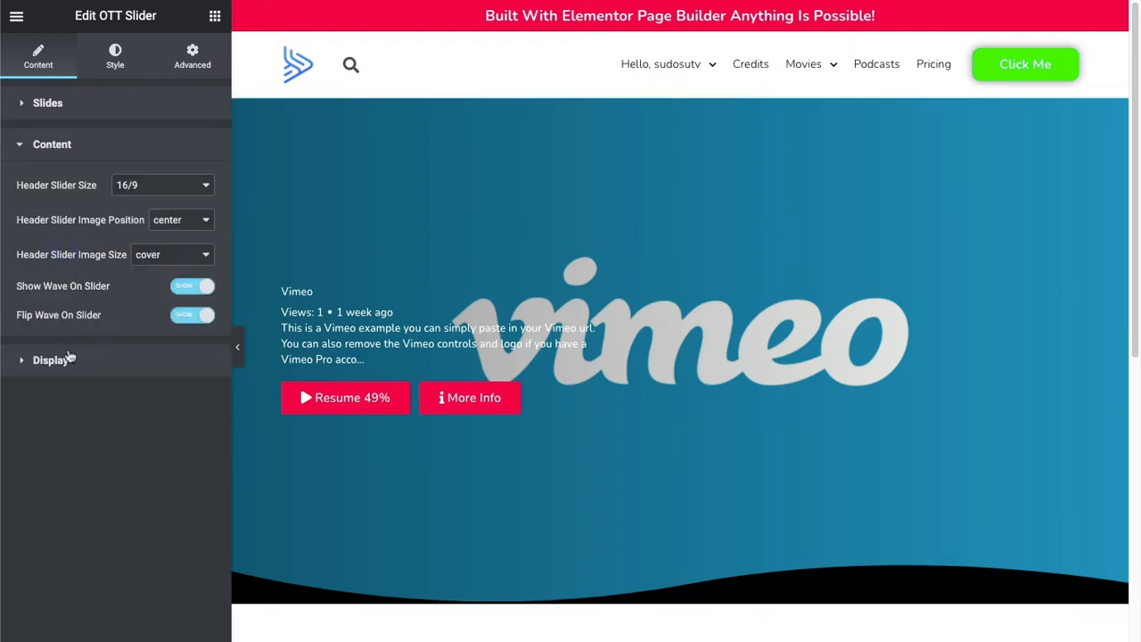
left_click(182, 285)
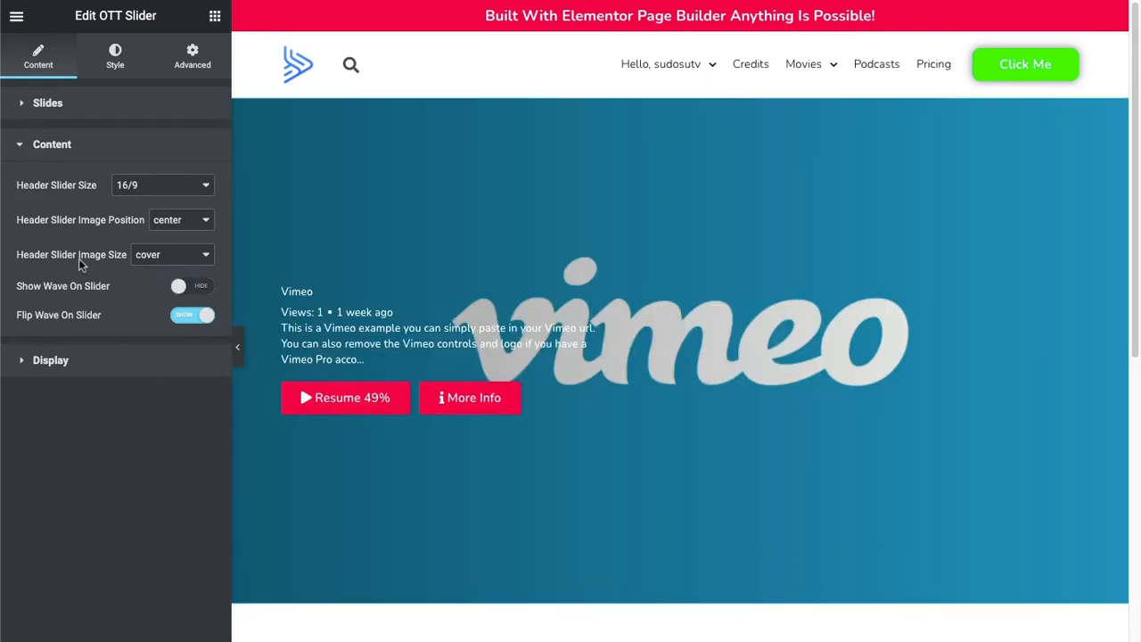
left_click(152, 190)
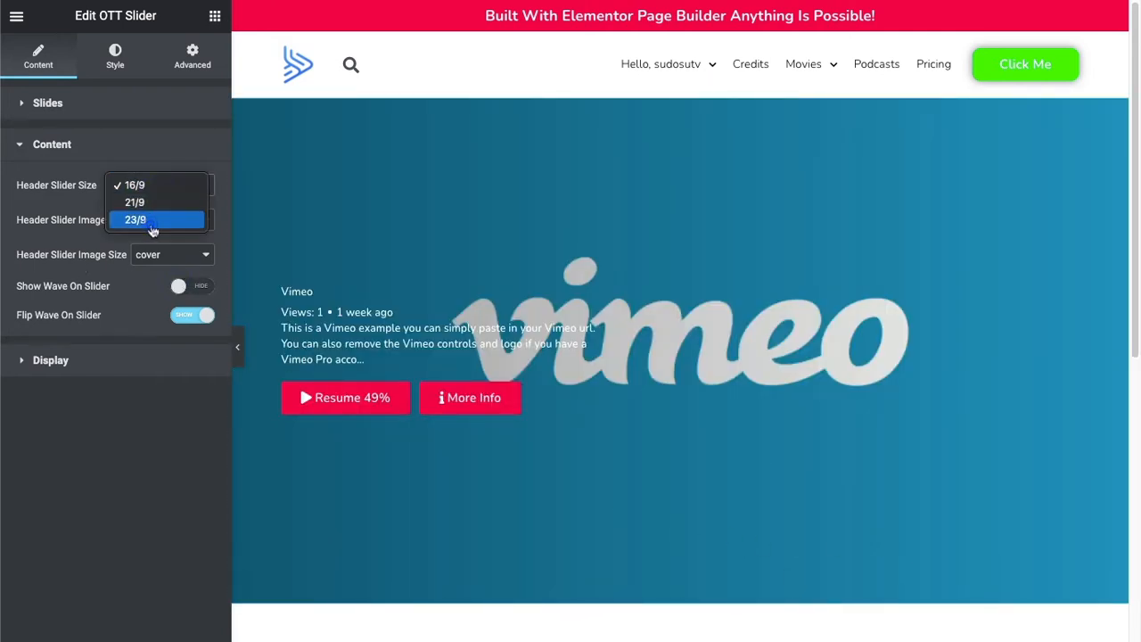
left_click(152, 221)
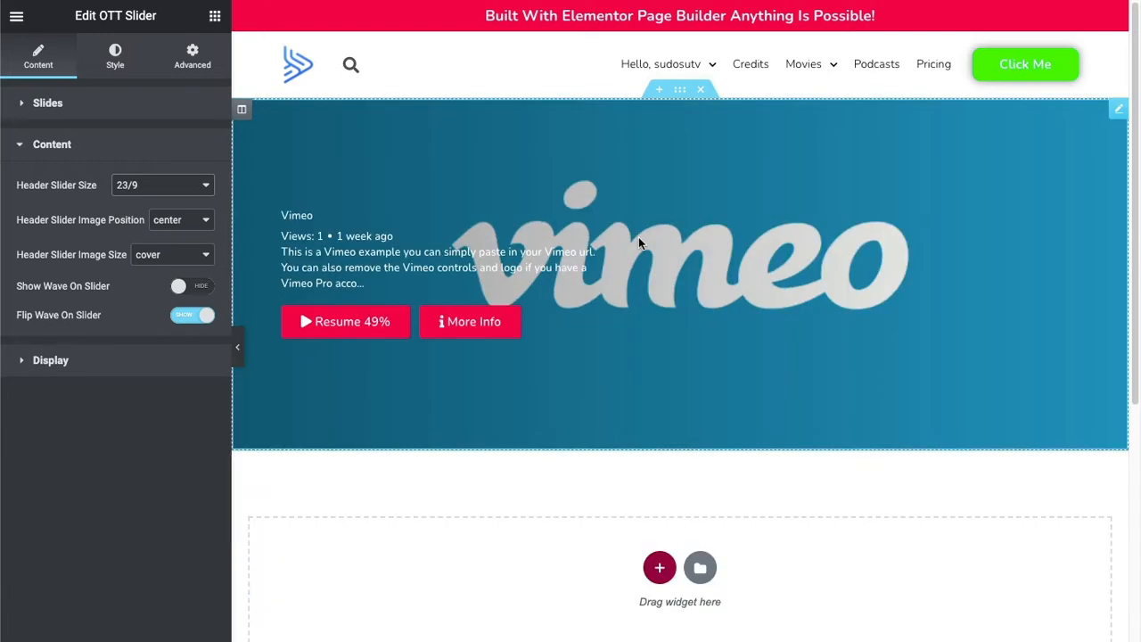
Set the OTT Slider's header image position to right and hide the slide paragraph.
left_click(189, 222)
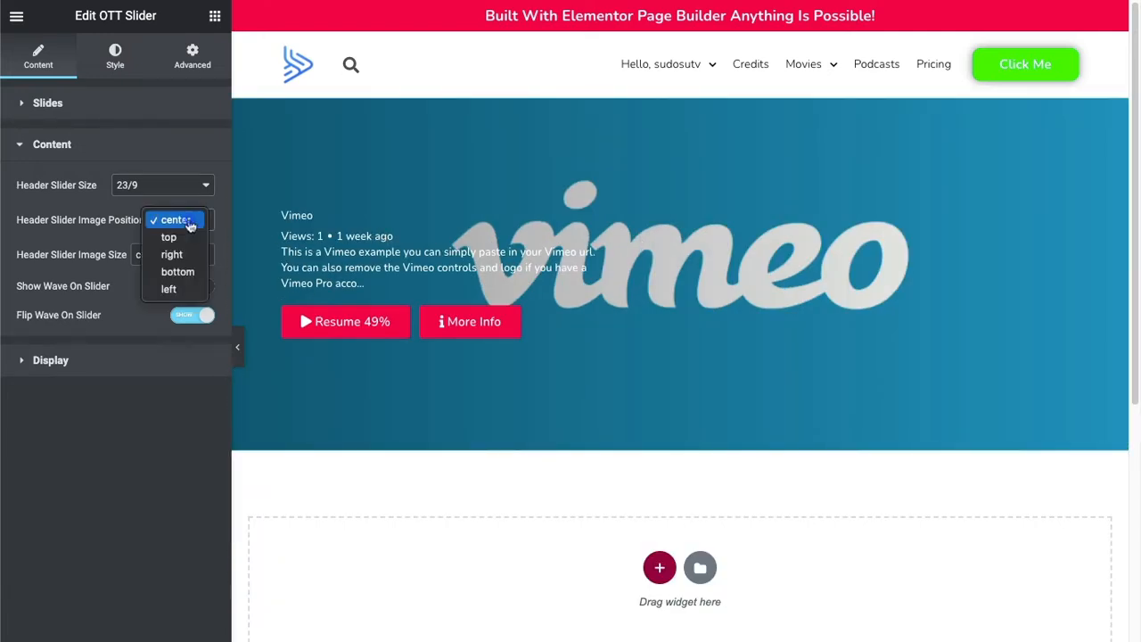
left_click(190, 254)
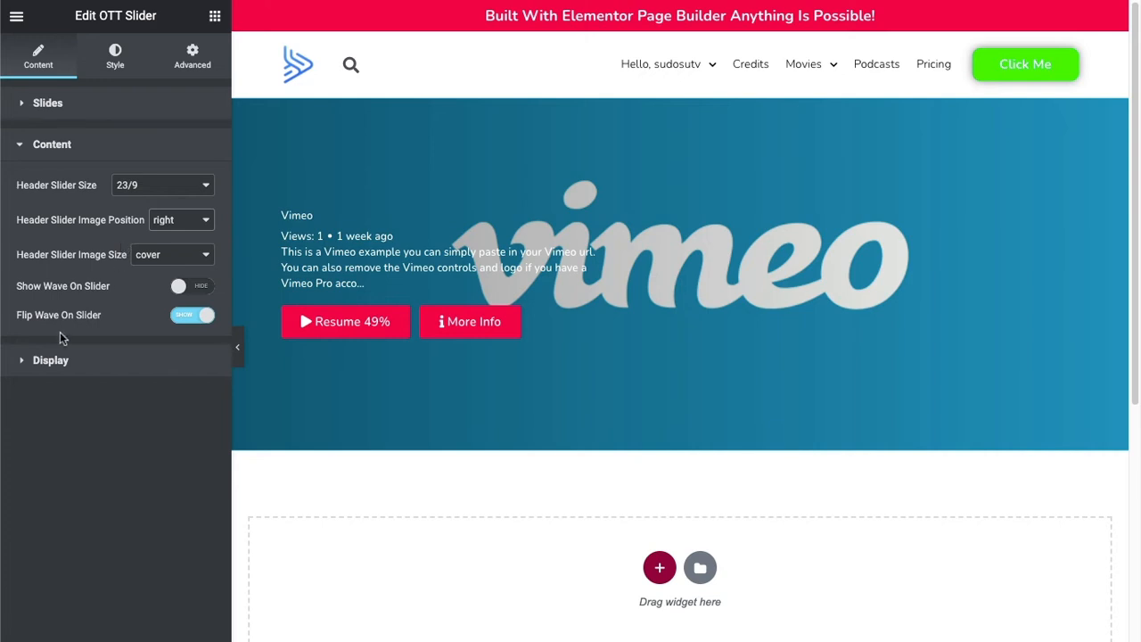
left_click(70, 363)
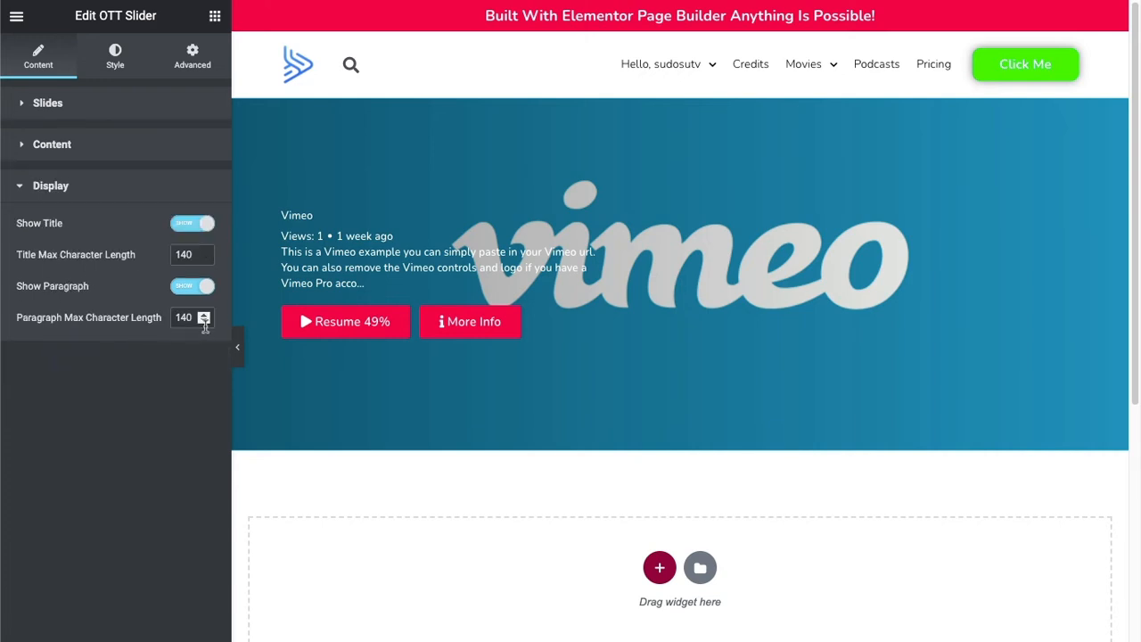
left_click(189, 290)
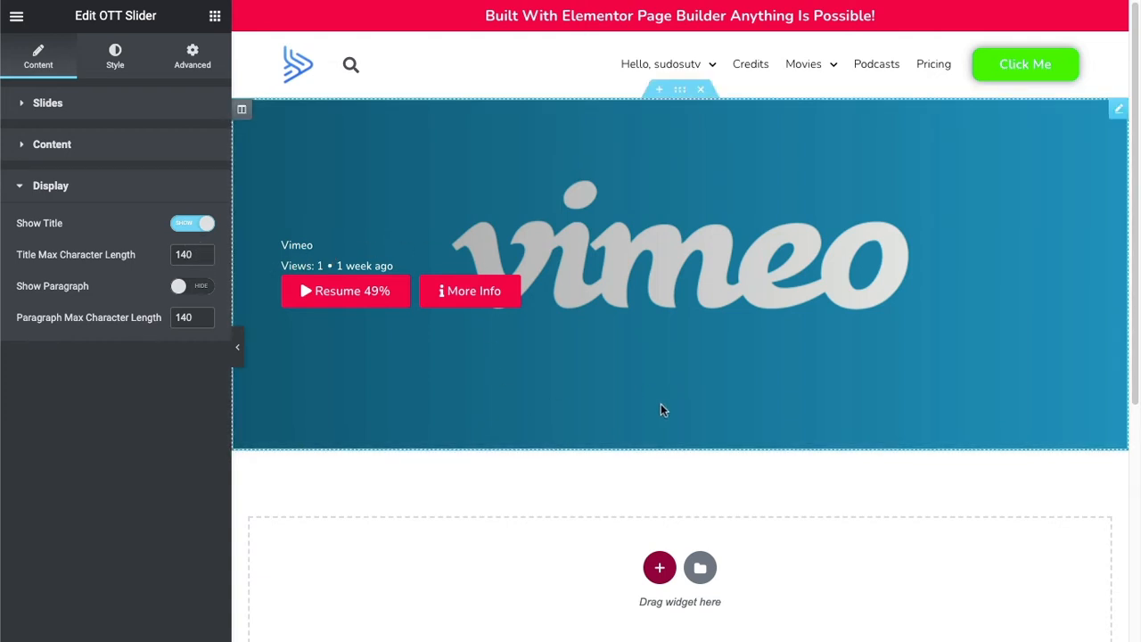
Set the slide title typography to size 55 px and weight Bold in the slide design.
left_click(116, 64)
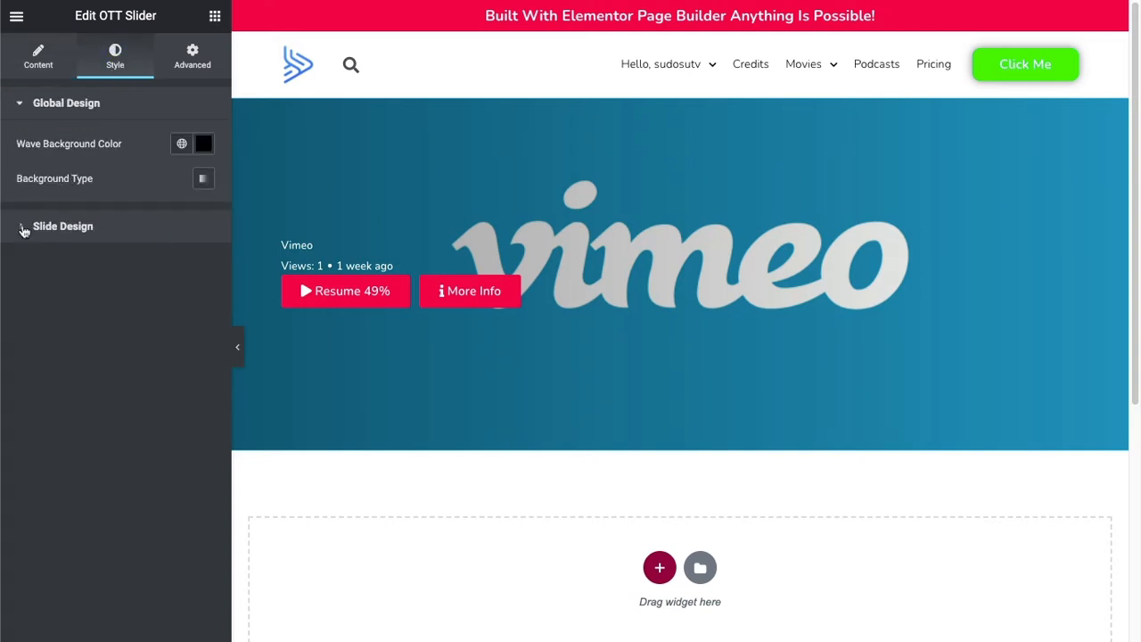
left_click(24, 230)
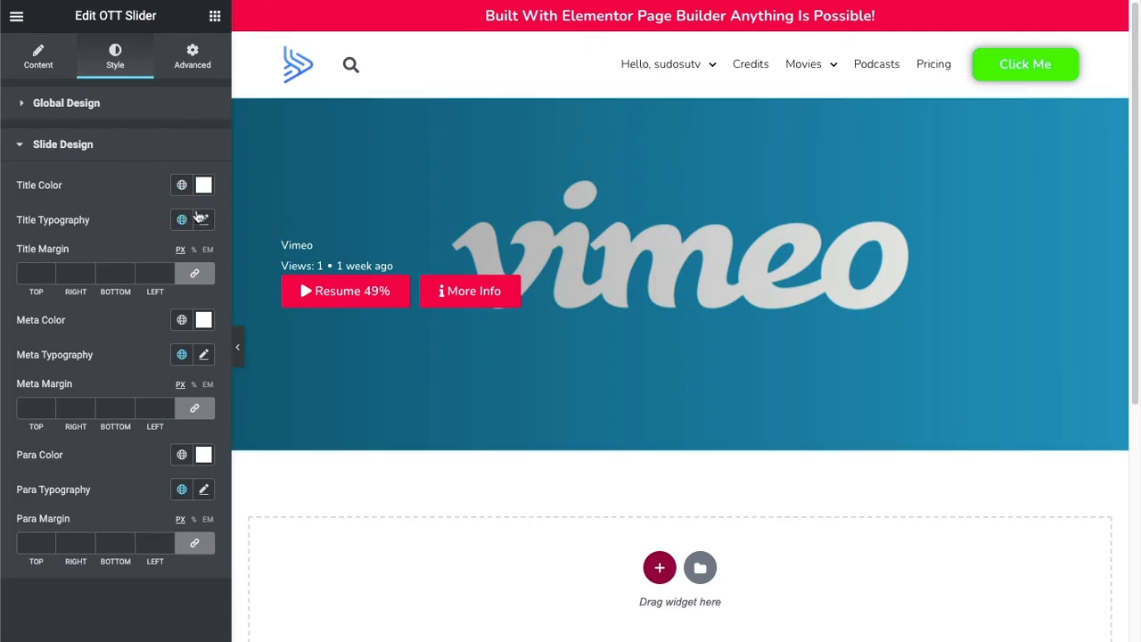
left_click(204, 221)
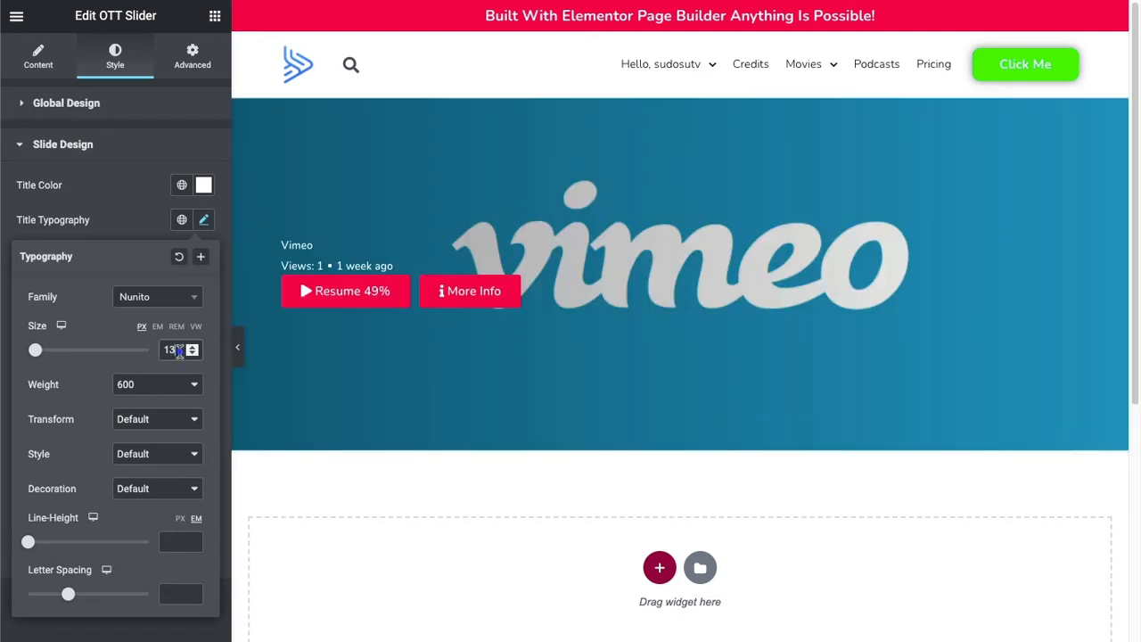
left_click_drag(179, 352, 160, 350)
type("45")
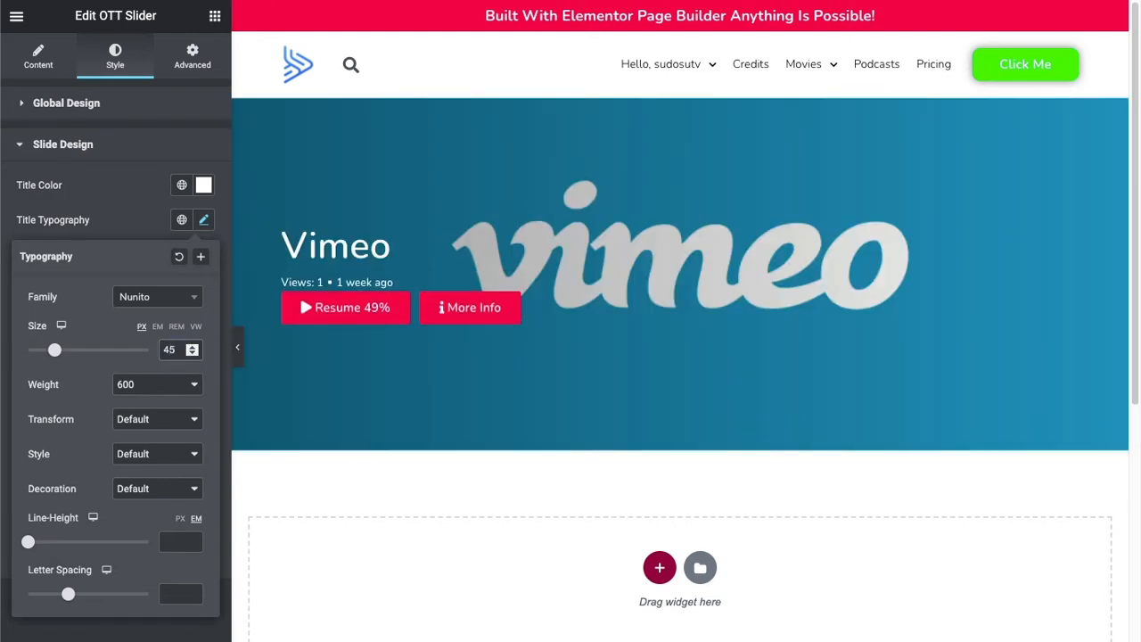
left_click_drag(177, 352, 149, 348)
type("55")
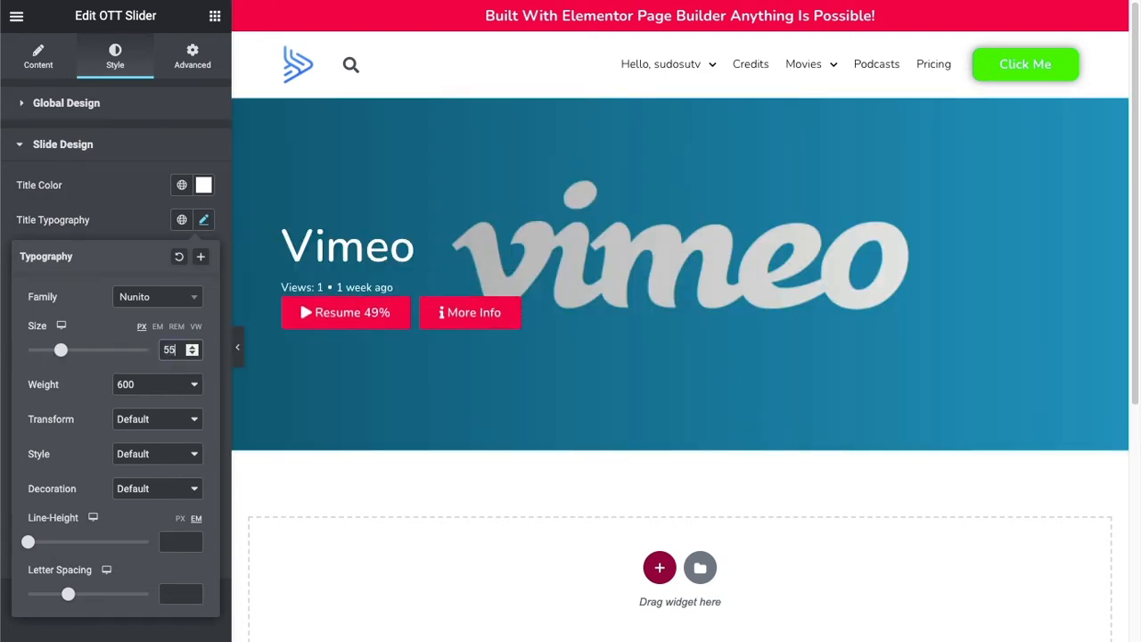
left_click(156, 383)
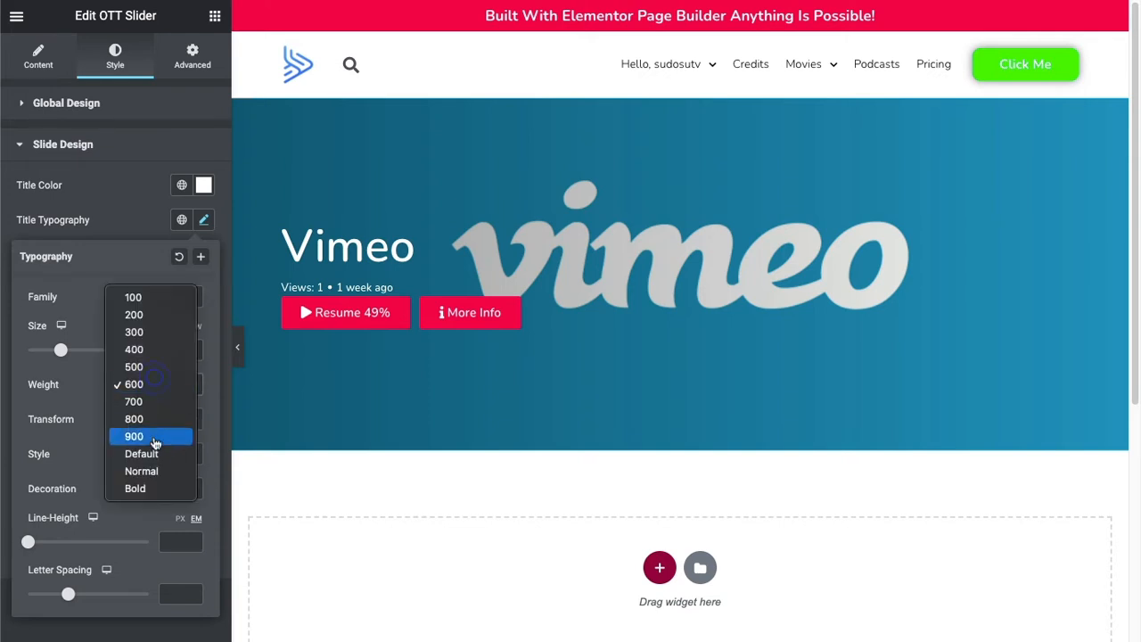
left_click(148, 484)
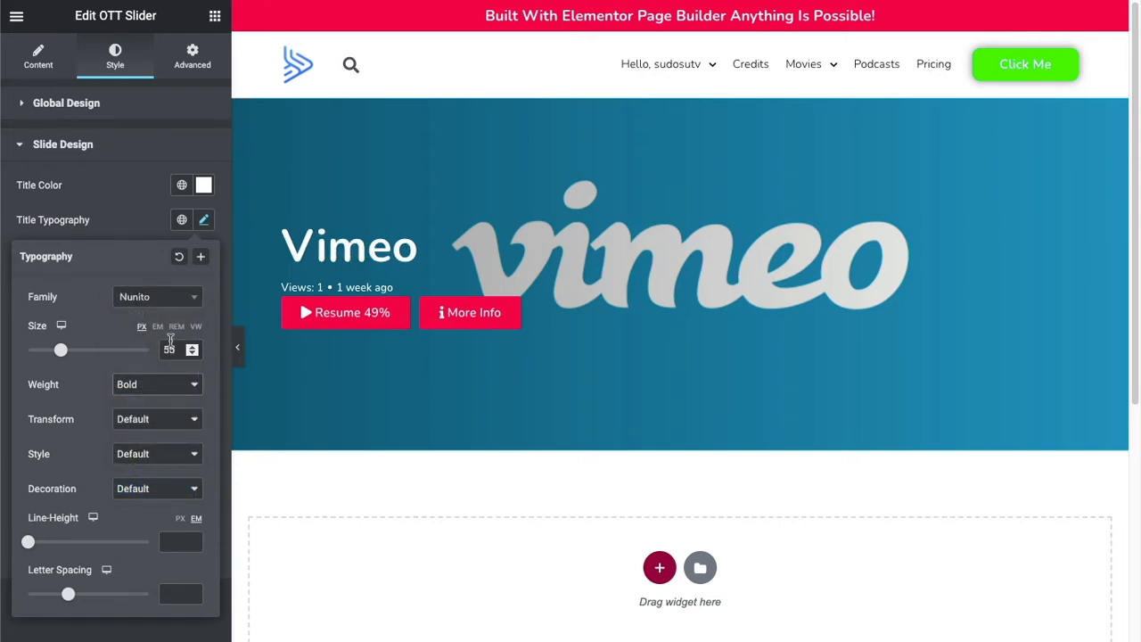
left_click(134, 210)
Unlink the title and meta margin values and set the bottom meta margin to 10 px.
left_click(197, 277)
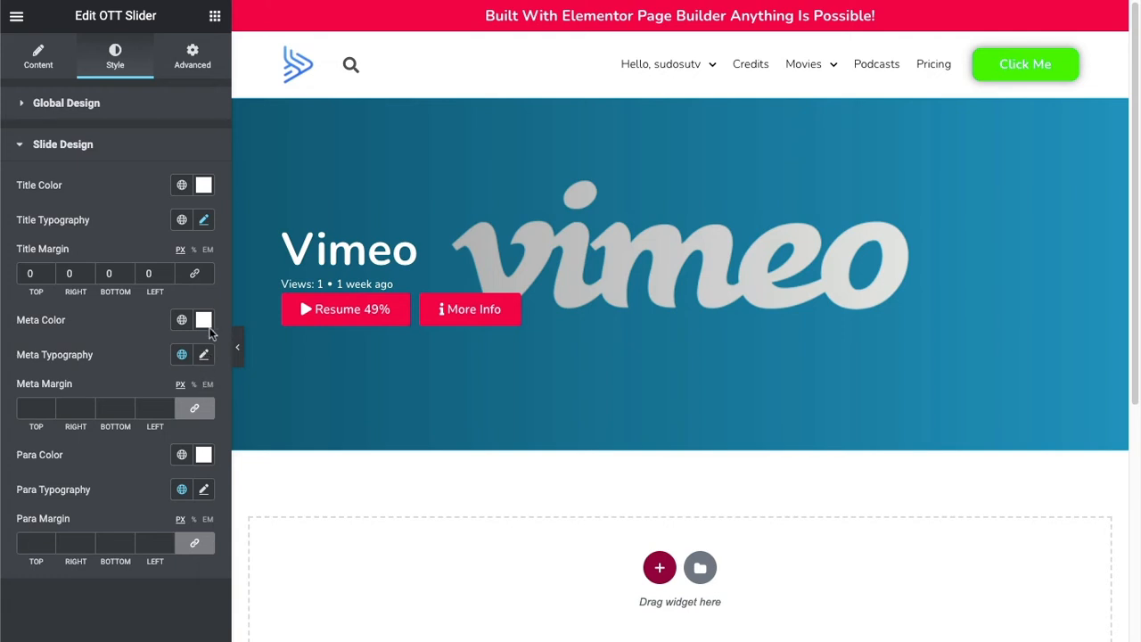
left_click(200, 415)
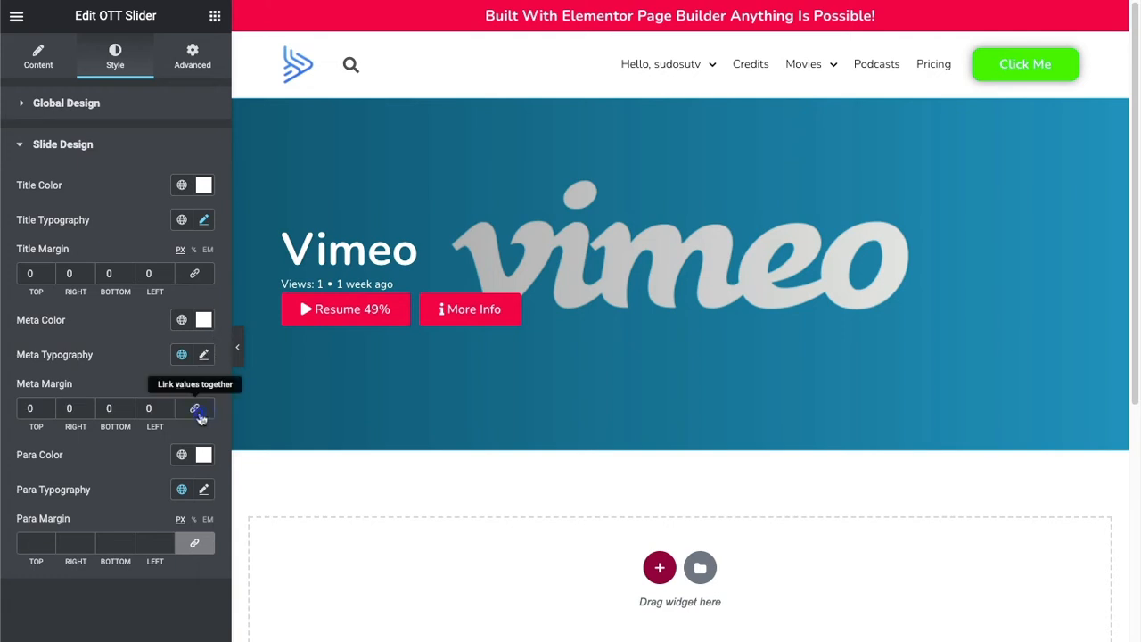
left_click(130, 404)
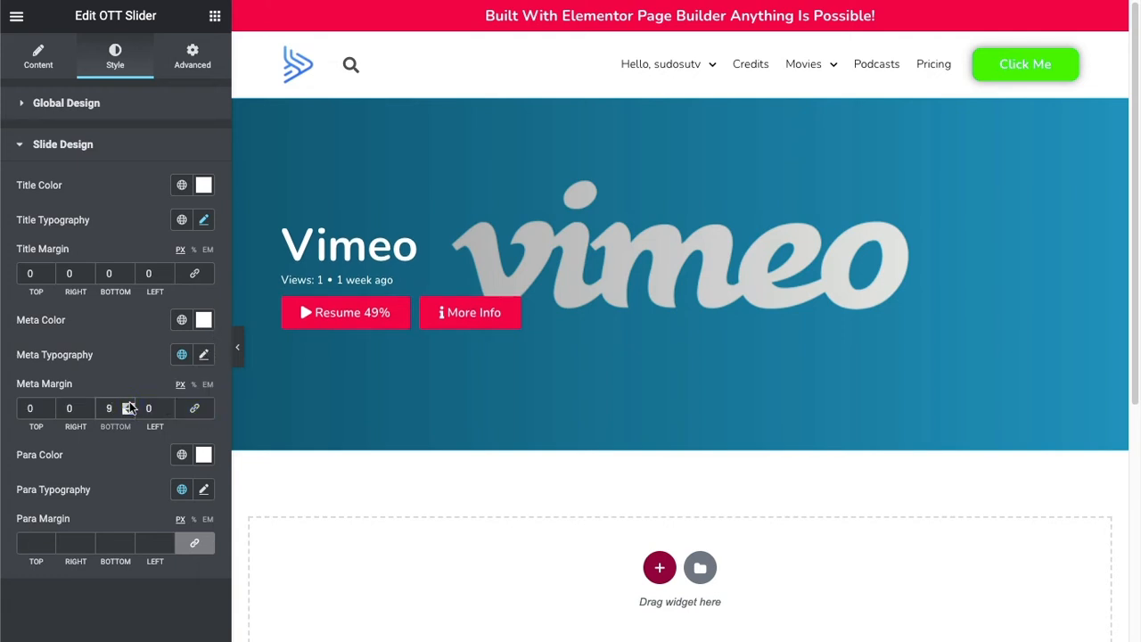
left_click(130, 404)
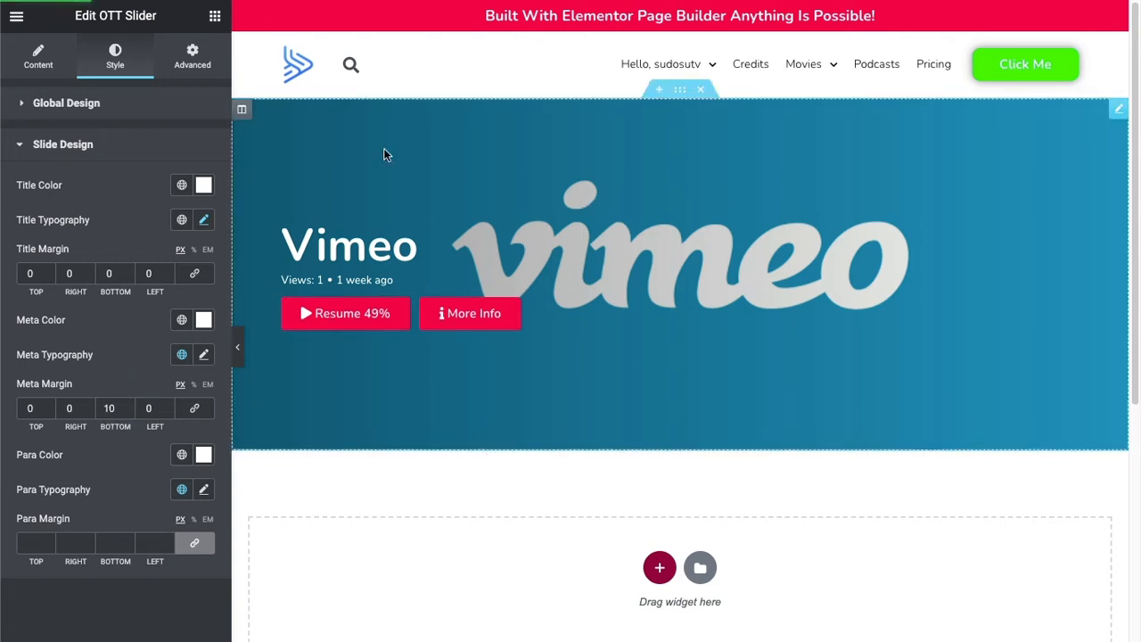
Add an AVOD Advertising Example slide ahead of the Vimeo slide and page through the slider on the live page.
left_click(32, 58)
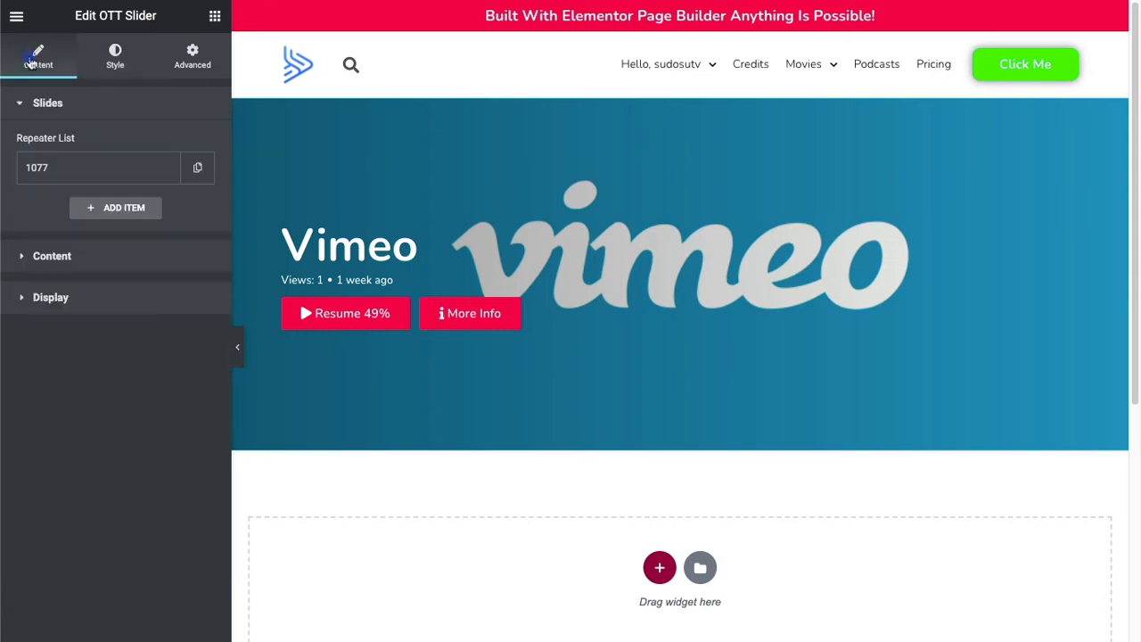
left_click(114, 208)
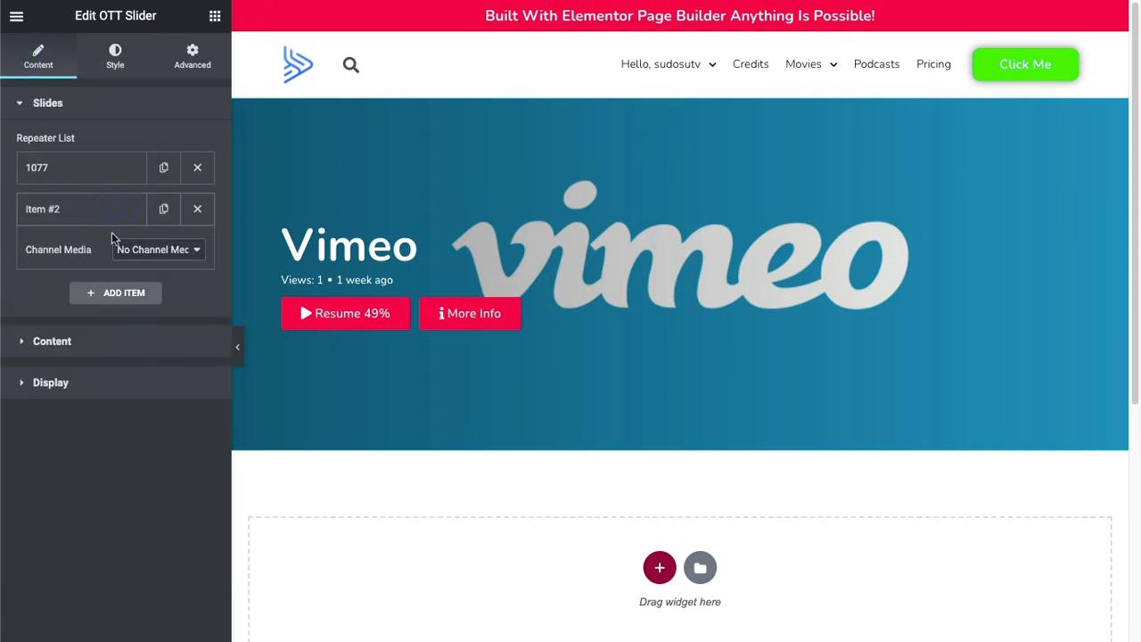
left_click(131, 250)
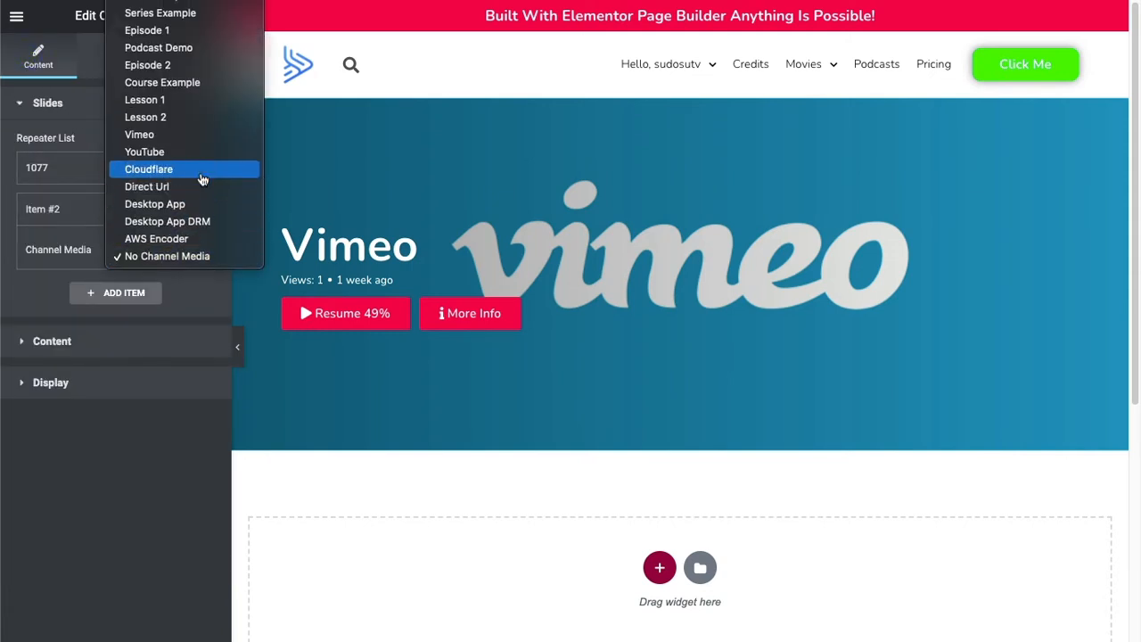
left_click(158, 2)
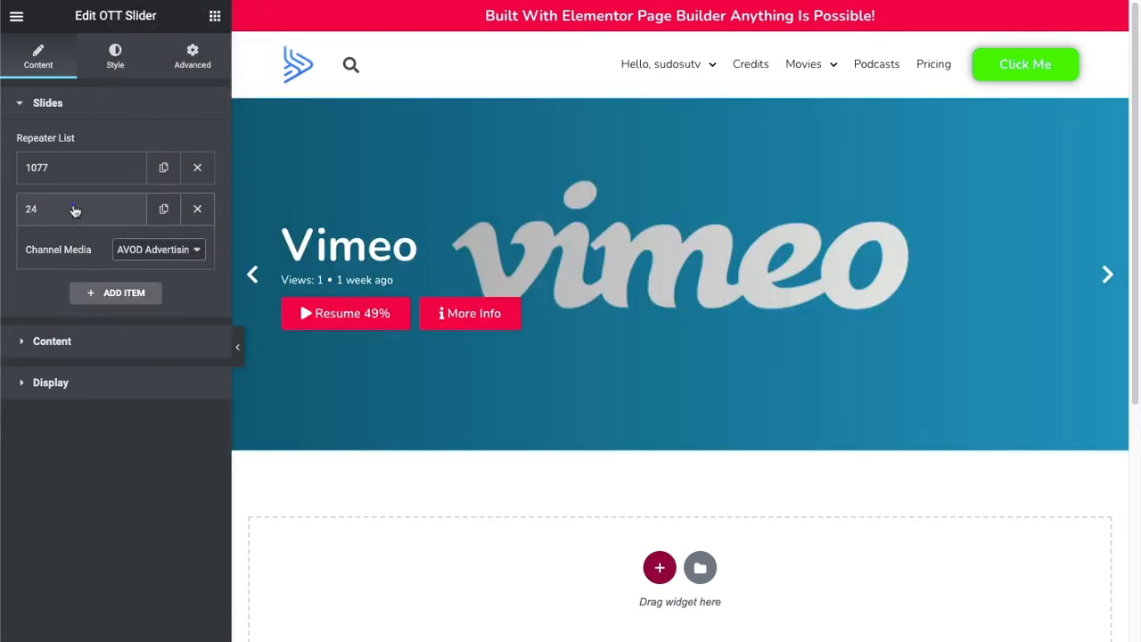
mouse_move(74, 209)
left_mouse_down()
mouse_move(74, 166)
mouse_move(89, 202)
left_mouse_up()
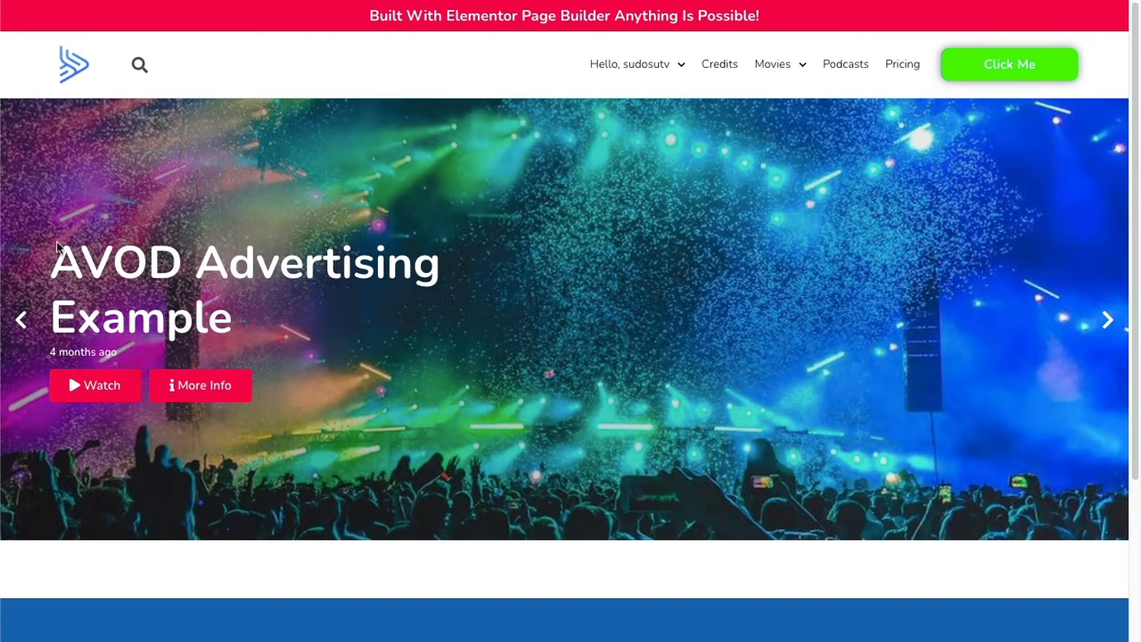
left_click(1093, 327)
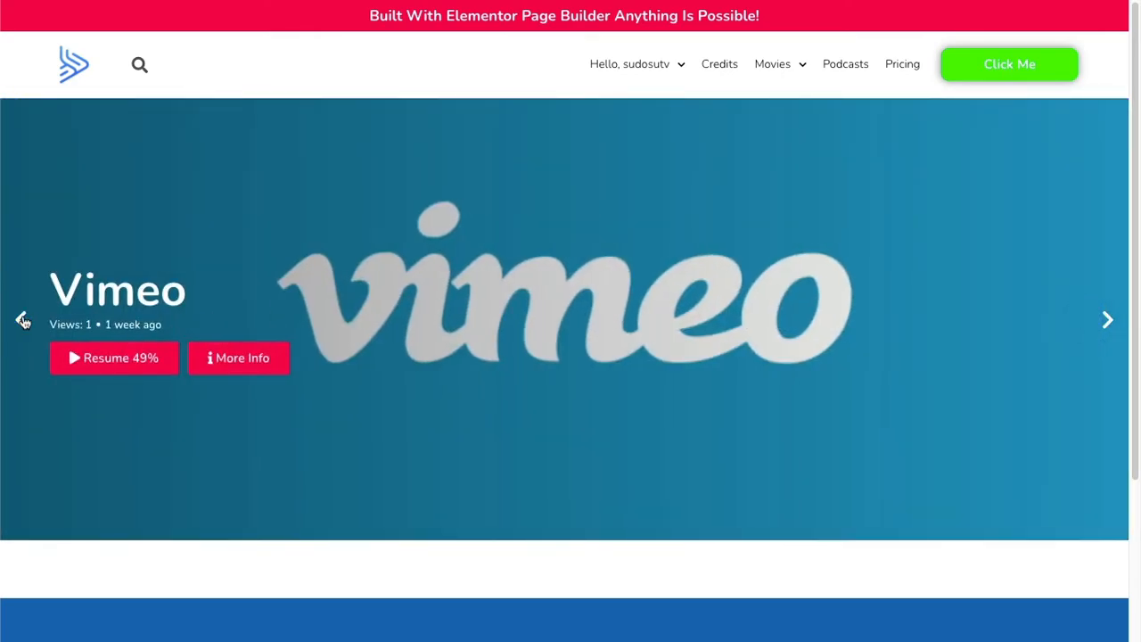
left_click(20, 319)
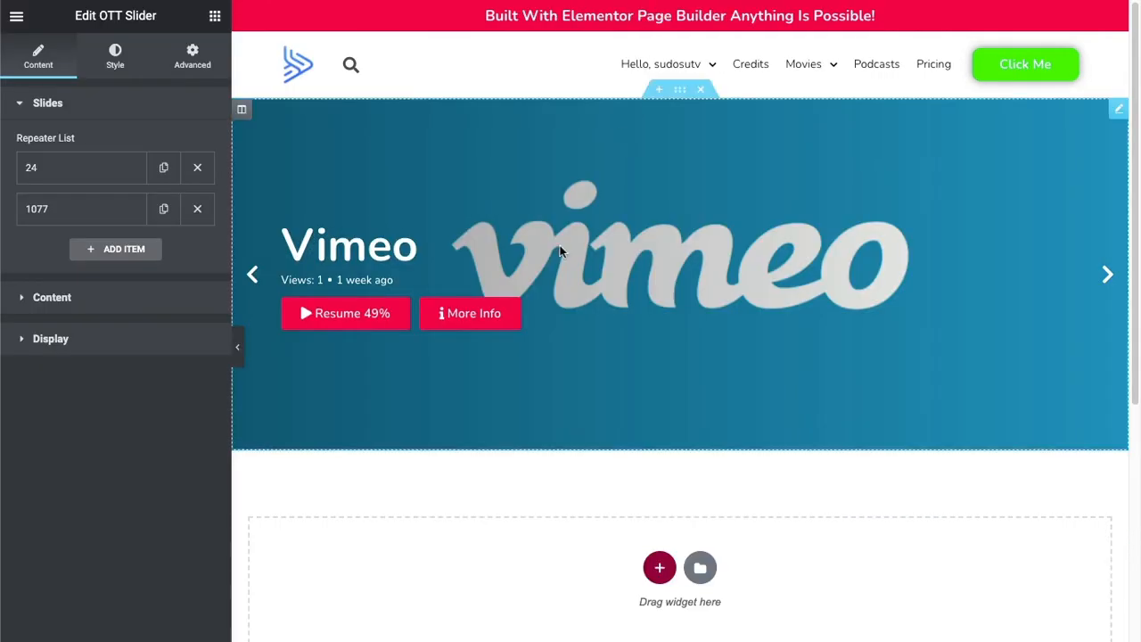
Add a new single-column section directly below the slider section.
scroll(382, 397, "down", 2)
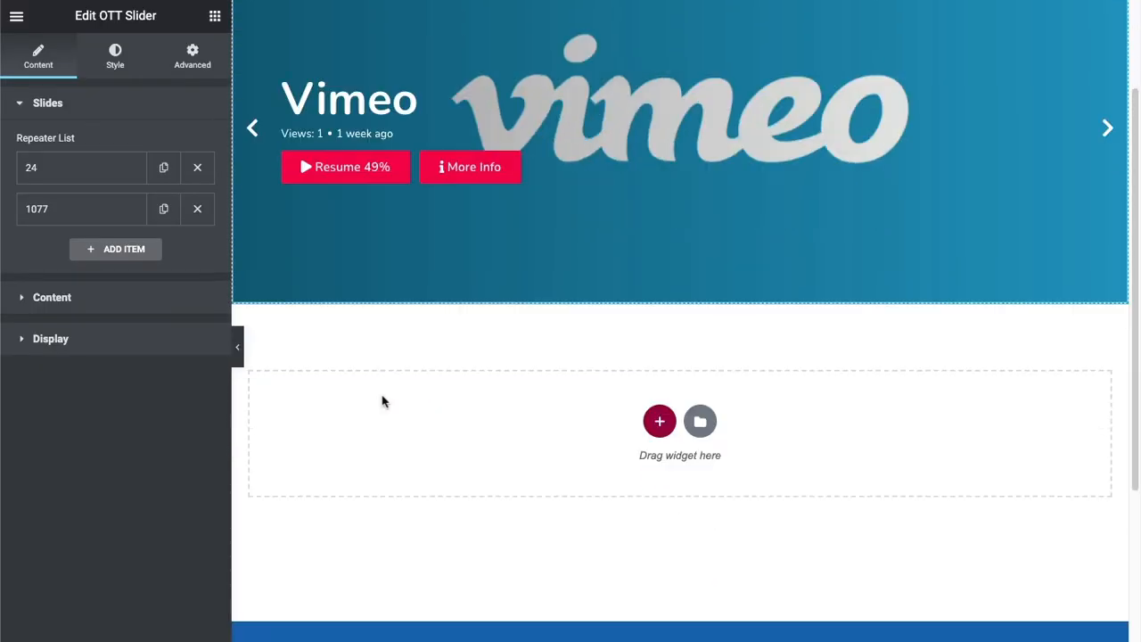
left_click(700, 419)
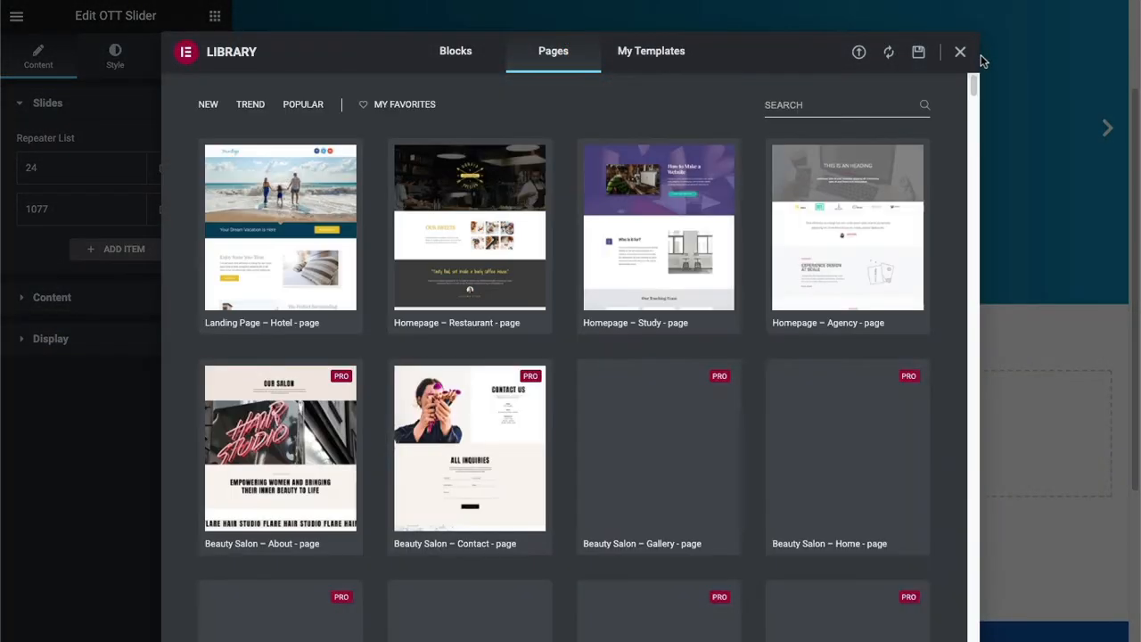
left_click(960, 52)
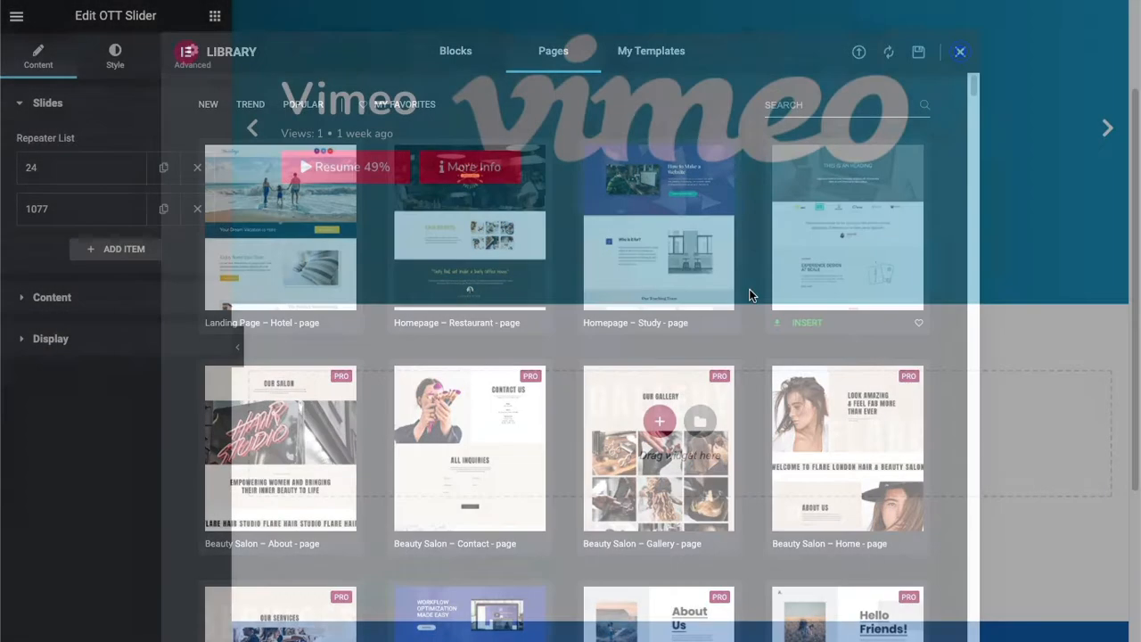
left_click(658, 423)
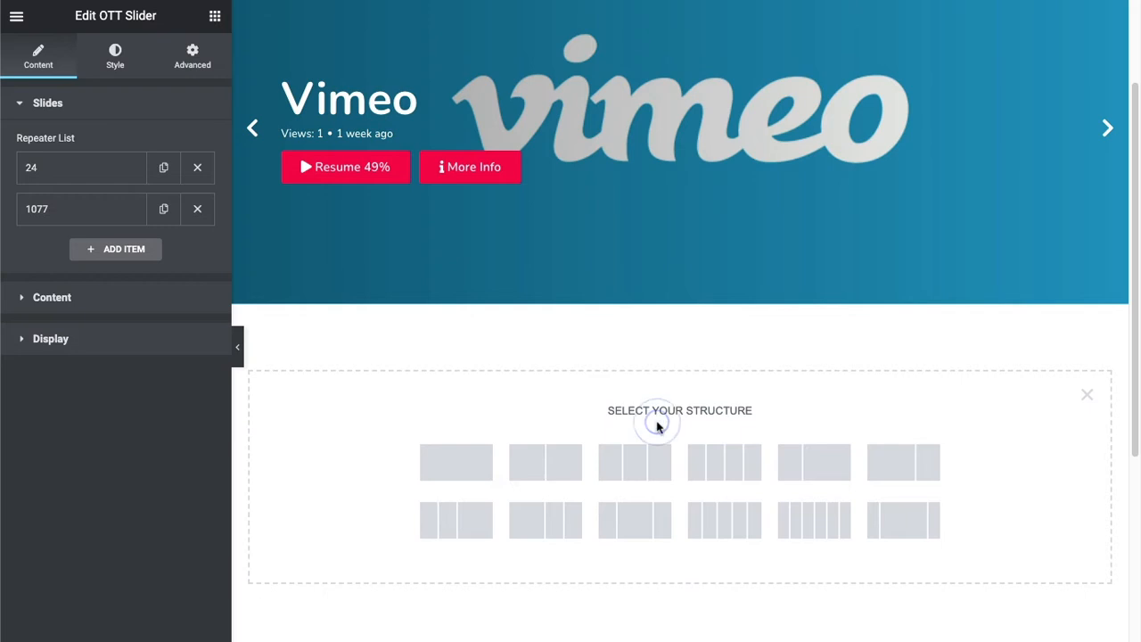
left_click(476, 467)
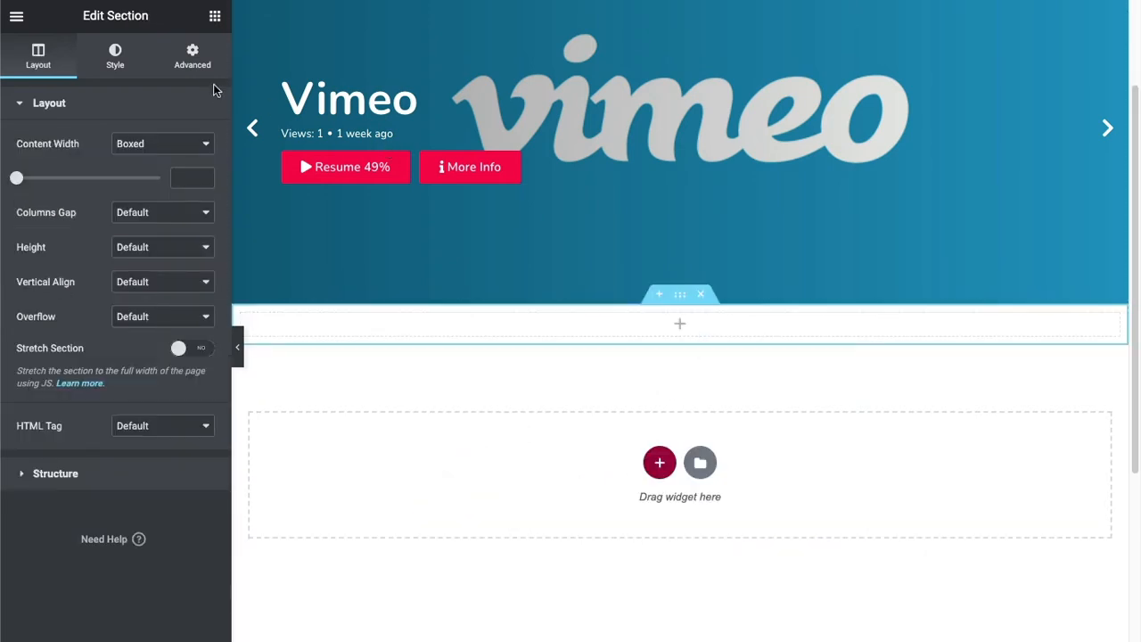
Place an OTT Tiles widget in the new section, set its browse type to Examples, and check the tiles on the live page.
left_click(215, 16)
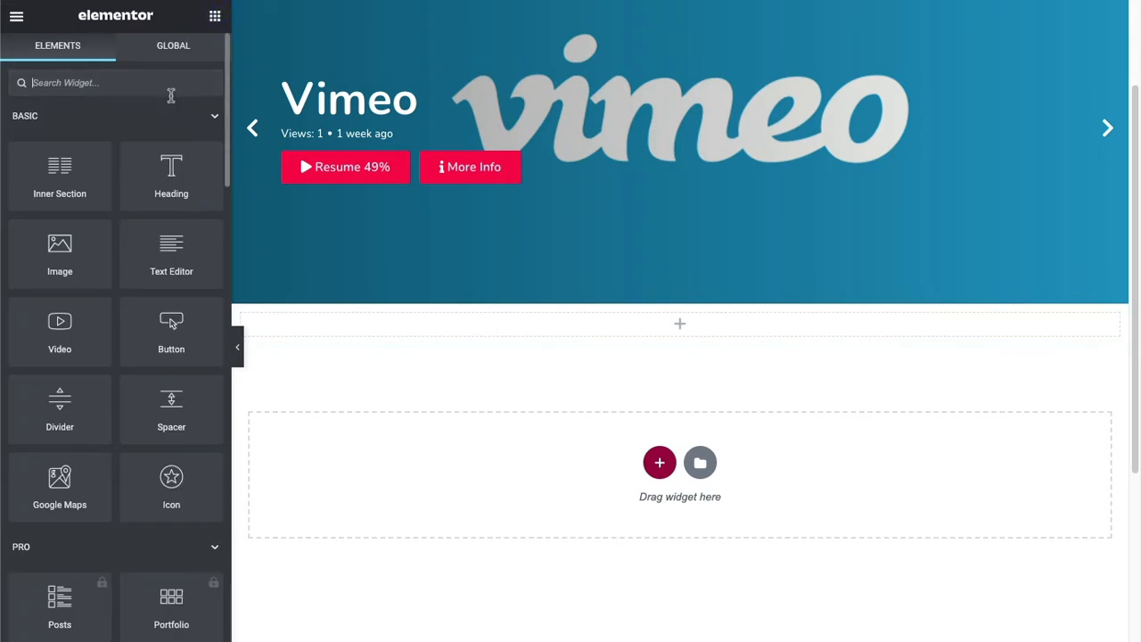
type("ott")
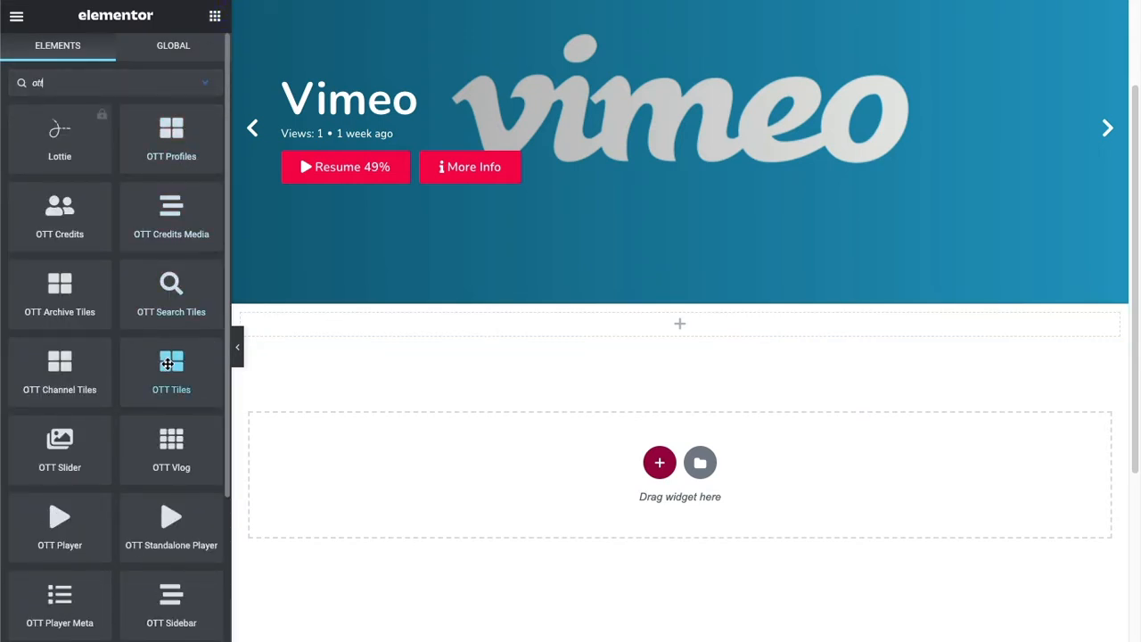
left_click_drag(167, 362, 682, 329)
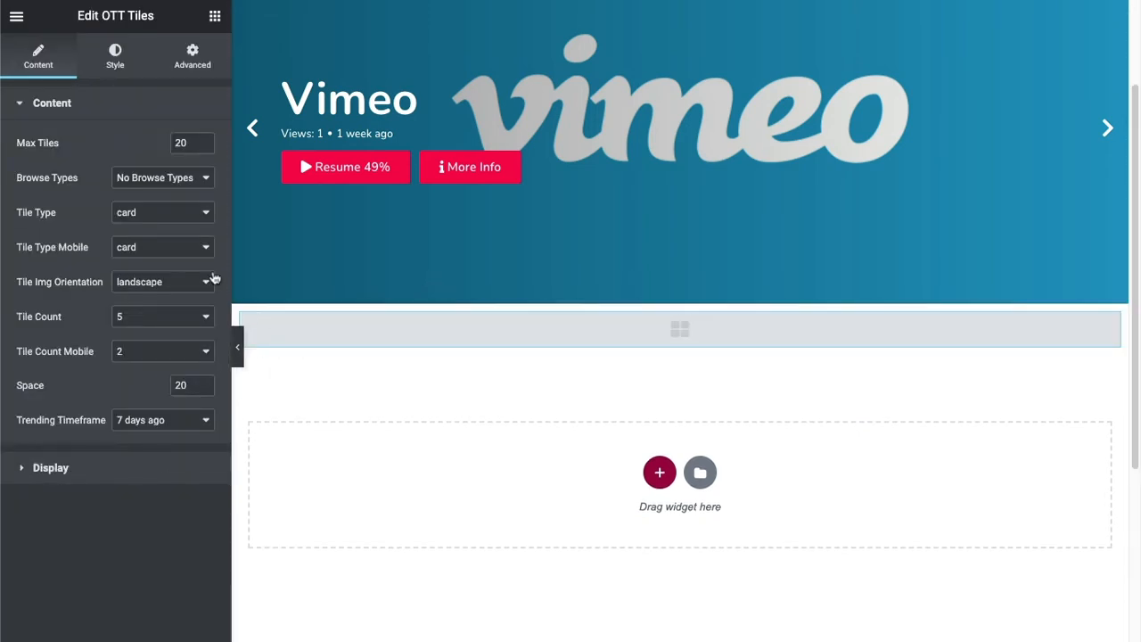
left_click(153, 180)
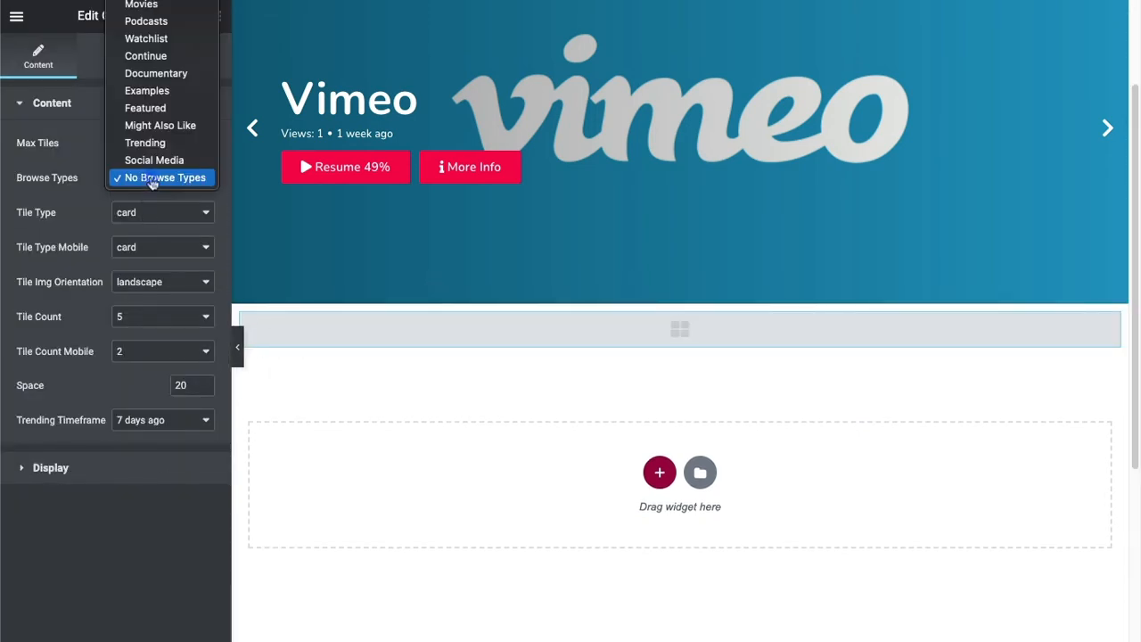
left_click(165, 91)
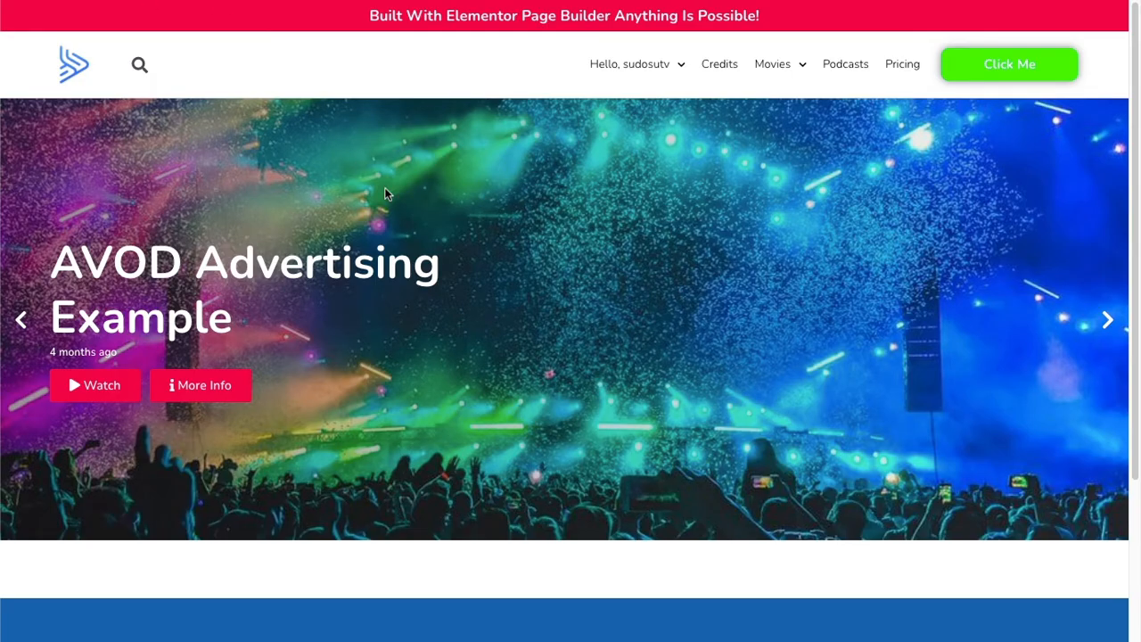
scroll(385, 194, "down", 3)
scroll(386, 193, "down", 3)
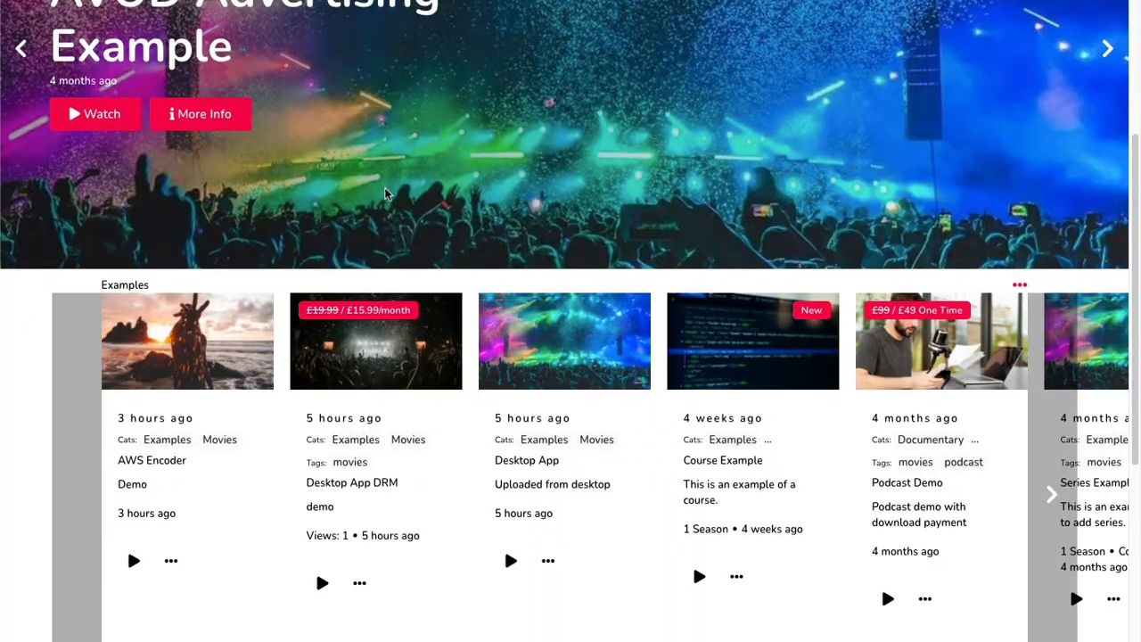
scroll(386, 194, "up", 2)
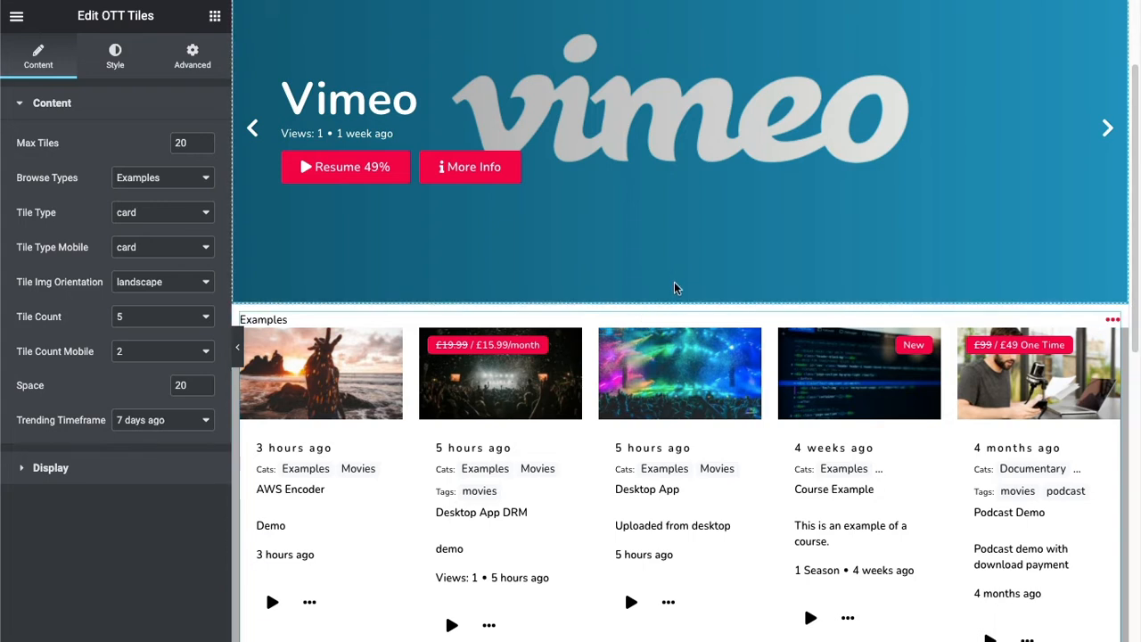
Set the tiles section's content width to Full Width and its columns gap to No Gap.
left_click(680, 295)
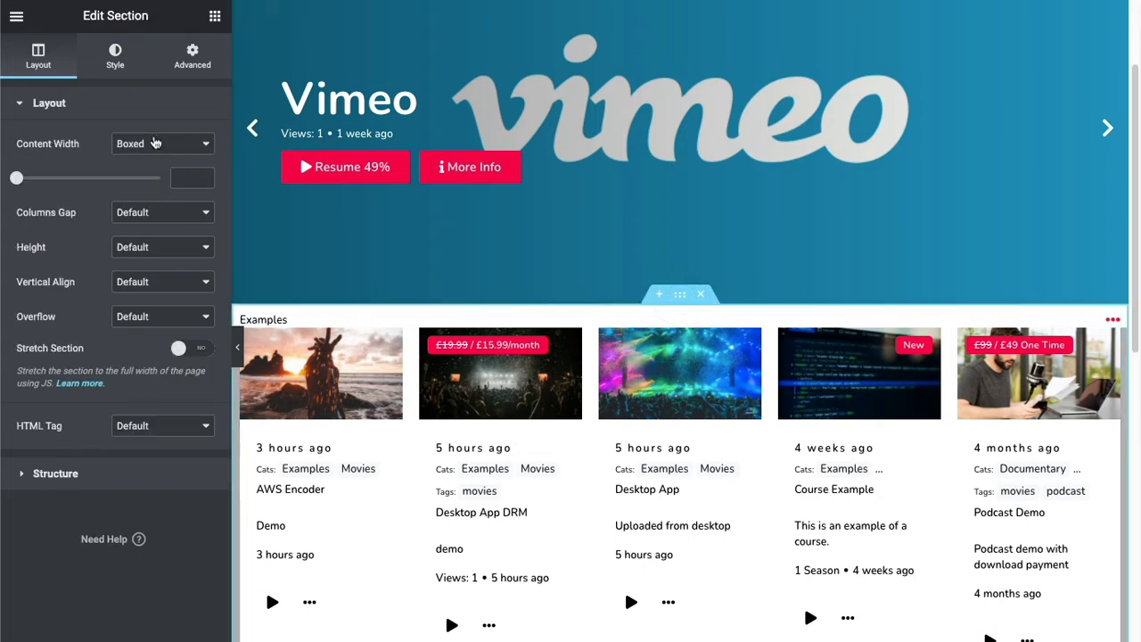
left_click(157, 144)
left_click(156, 162)
left_click(170, 181)
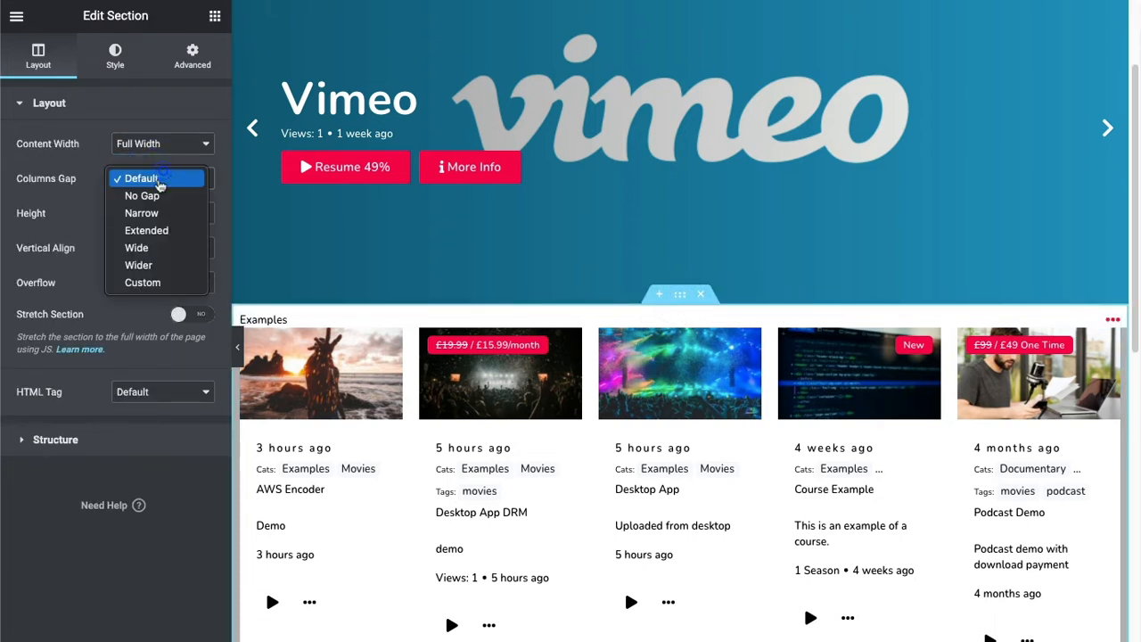
left_click(164, 199)
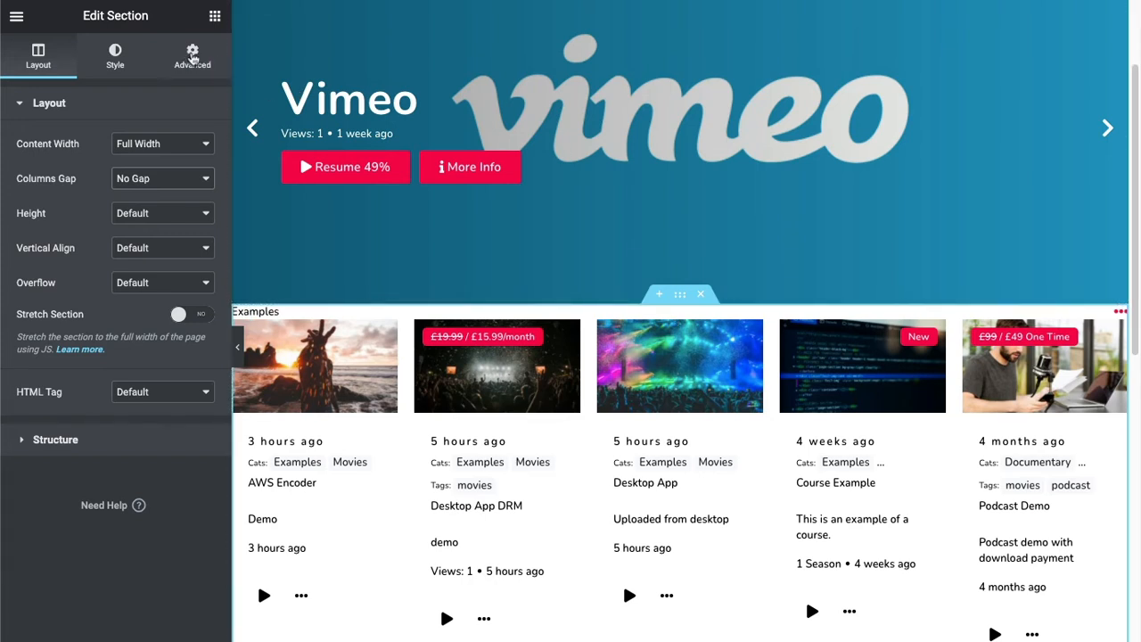
Unlink the tiles section's padding, set the right and left padding to 60 px, save, and reload the live page.
left_click(193, 57)
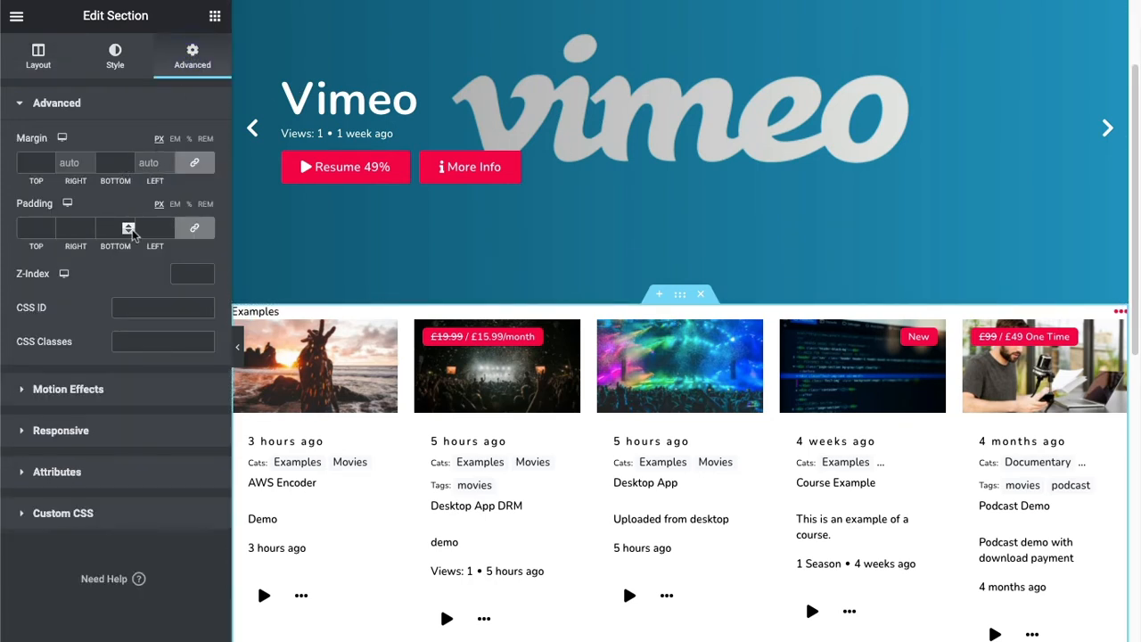
left_click(194, 229)
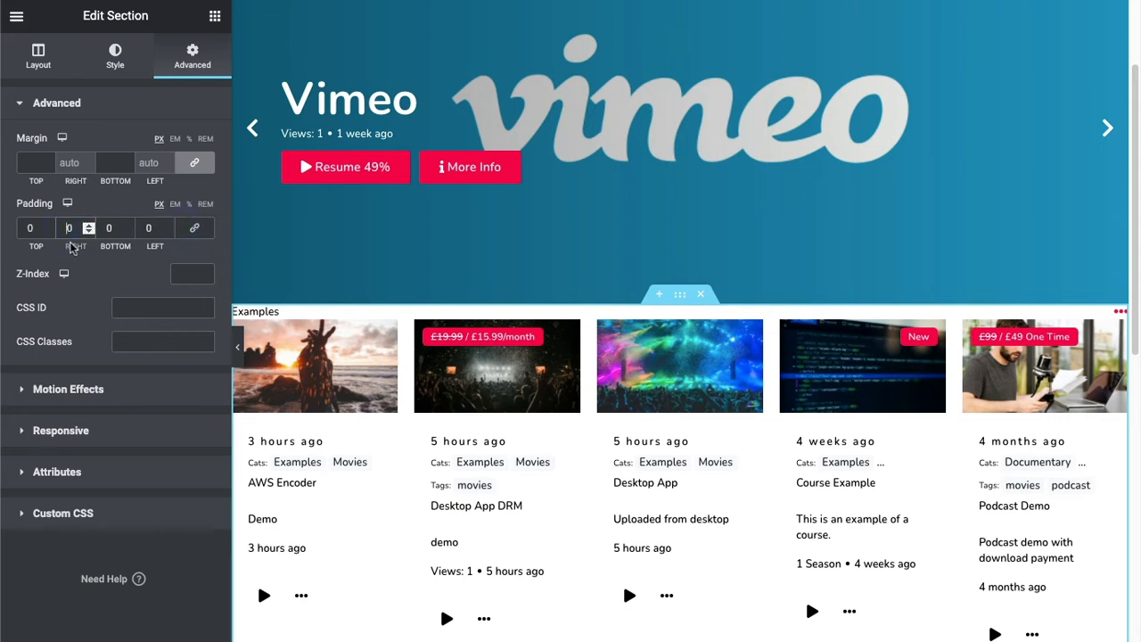
type("6")
left_click(147, 228)
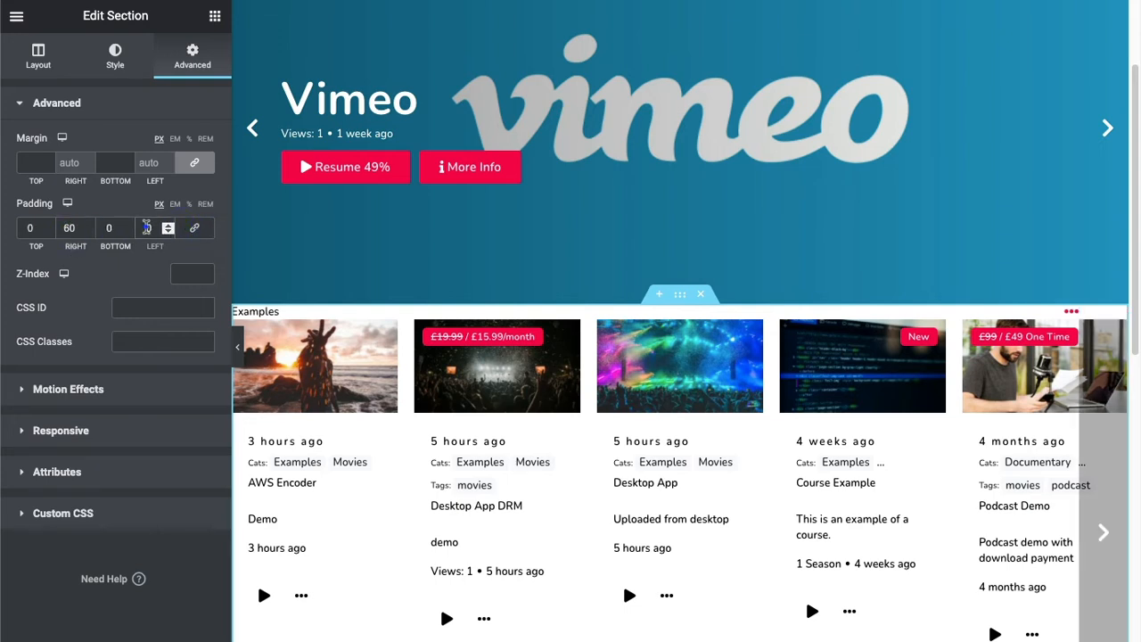
type("60")
key("super+s")
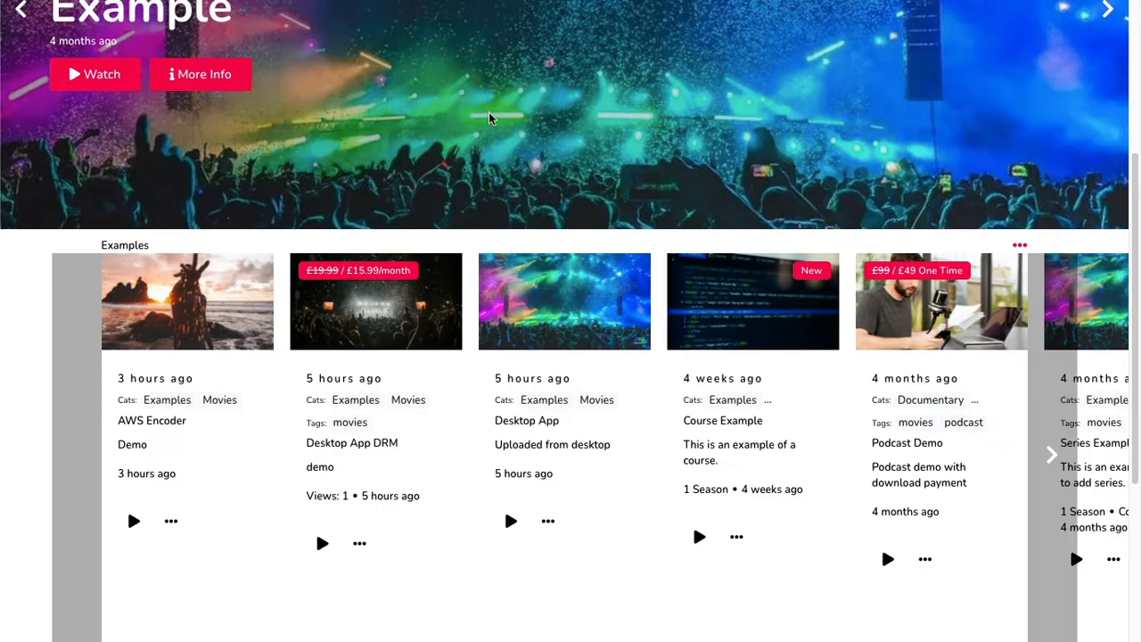
key("super+r")
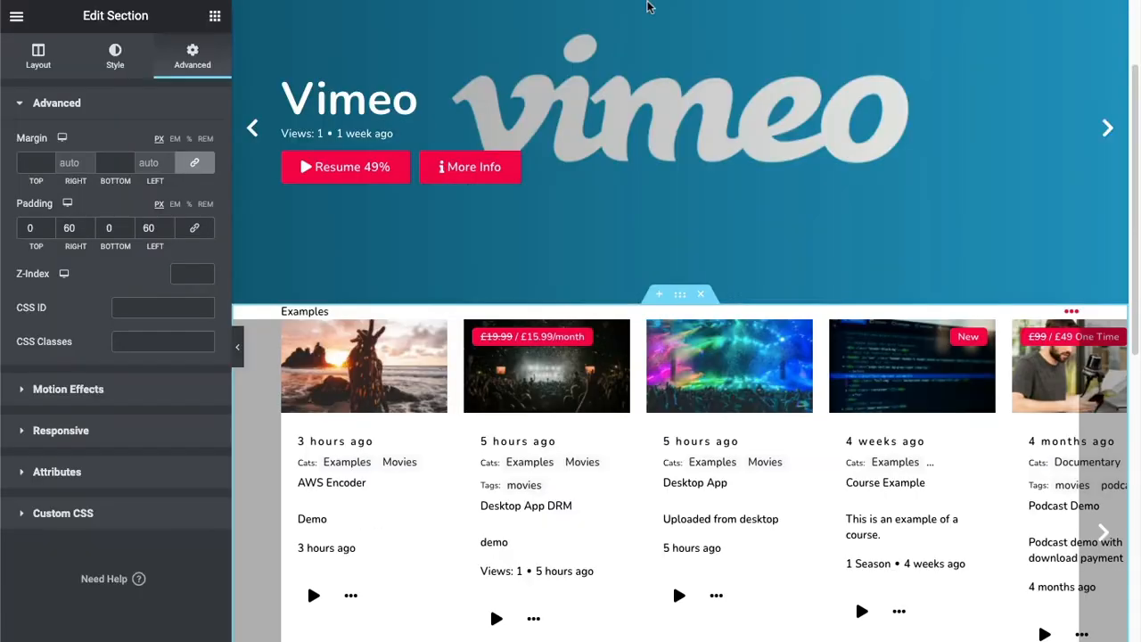
Apply a box shadow with the default outline settings to the tiles in the OTT Tiles global design.
left_click(627, 409)
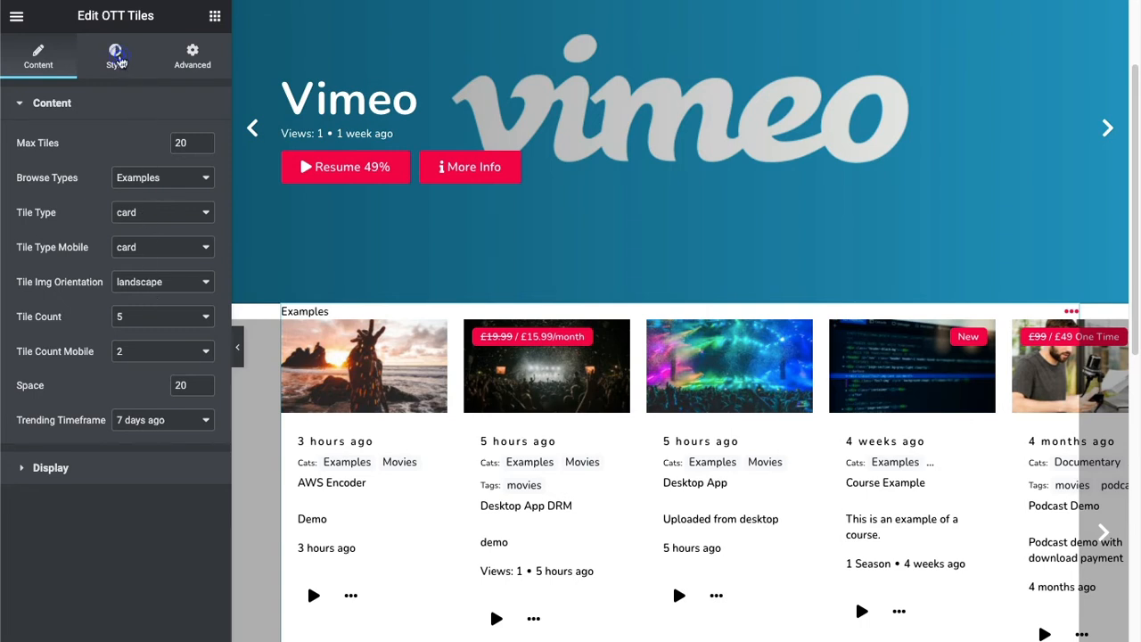
left_click(116, 55)
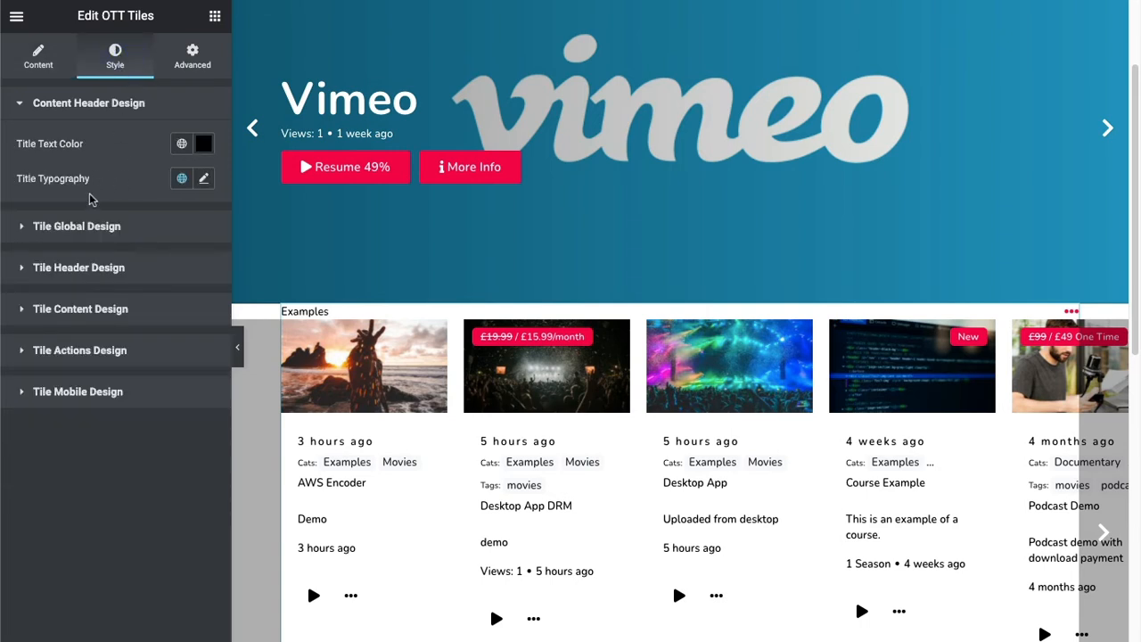
left_click(53, 227)
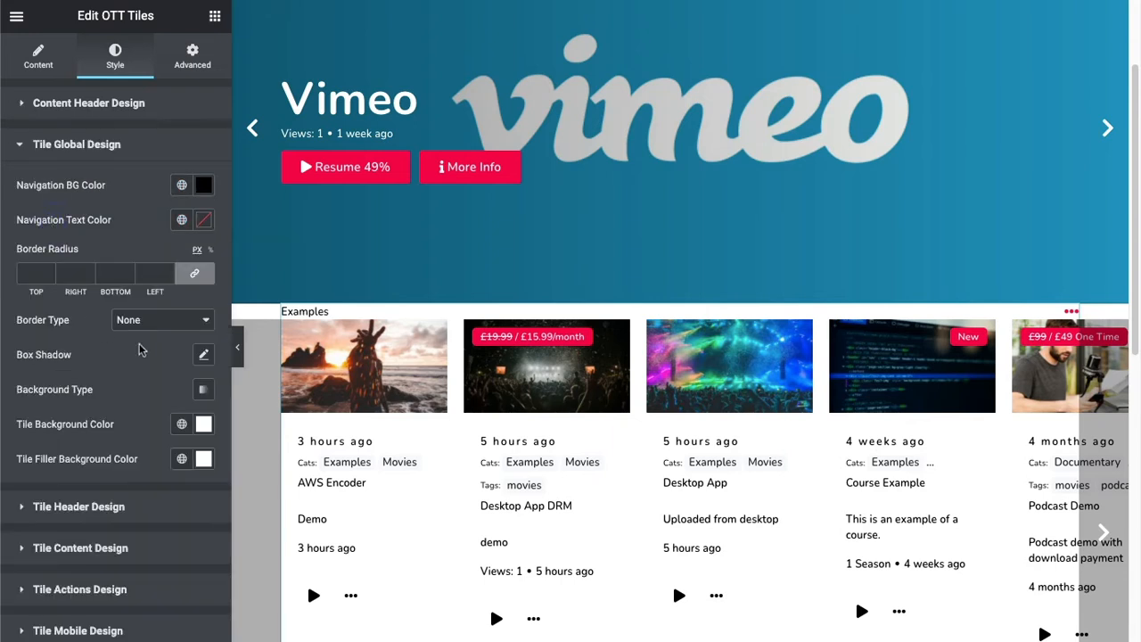
left_click(203, 354)
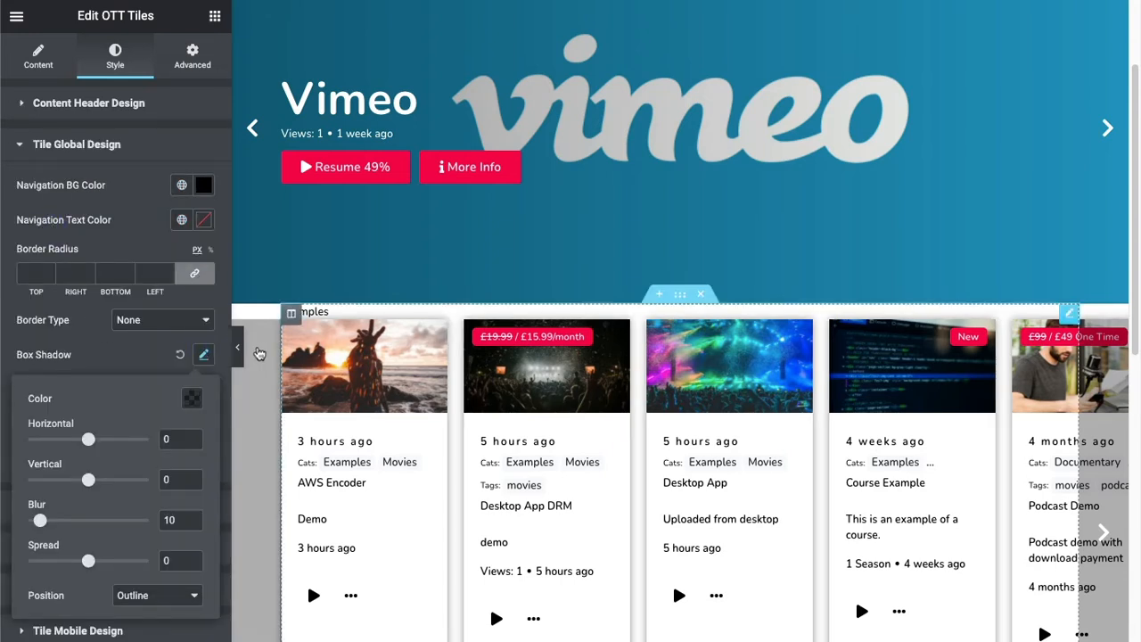
left_click(130, 355)
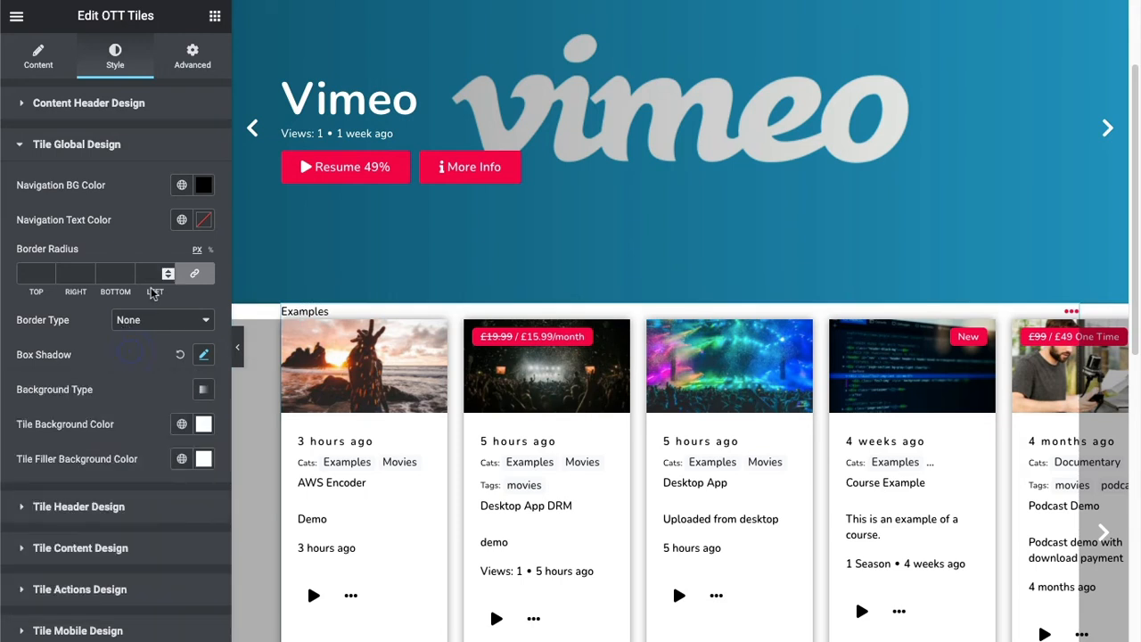
Round all four corners of the tiles with a linked border radius in the tile global design.
left_click(166, 270)
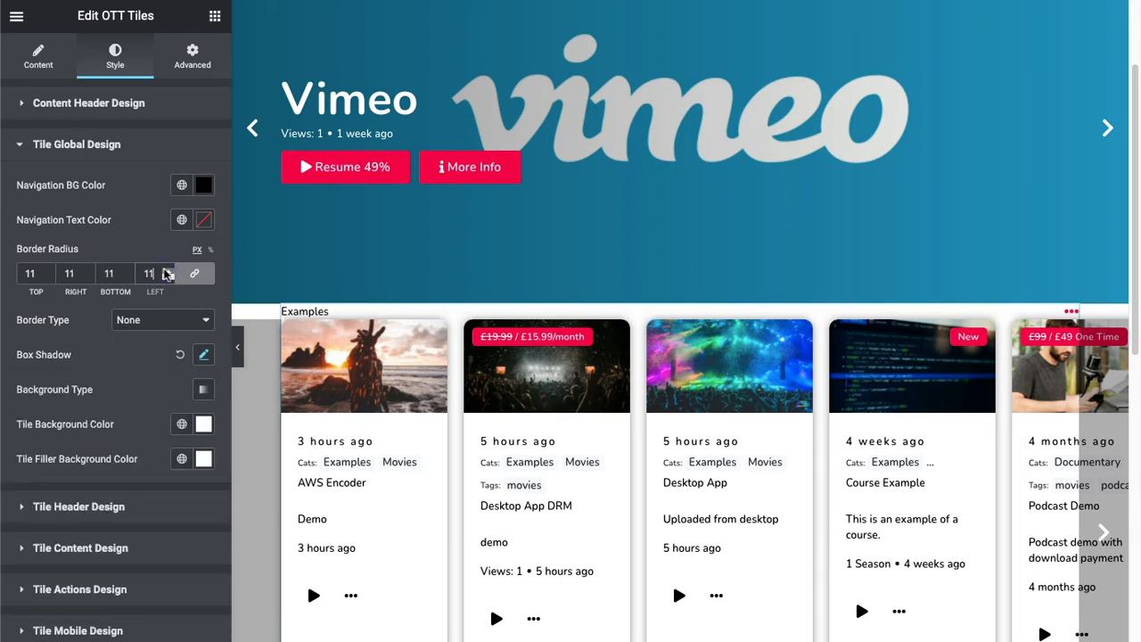
left_click(168, 278)
left_click(168, 277)
left_click(169, 278)
Hide the tags and categories in the OTT Tiles display options.
left_click(37, 56)
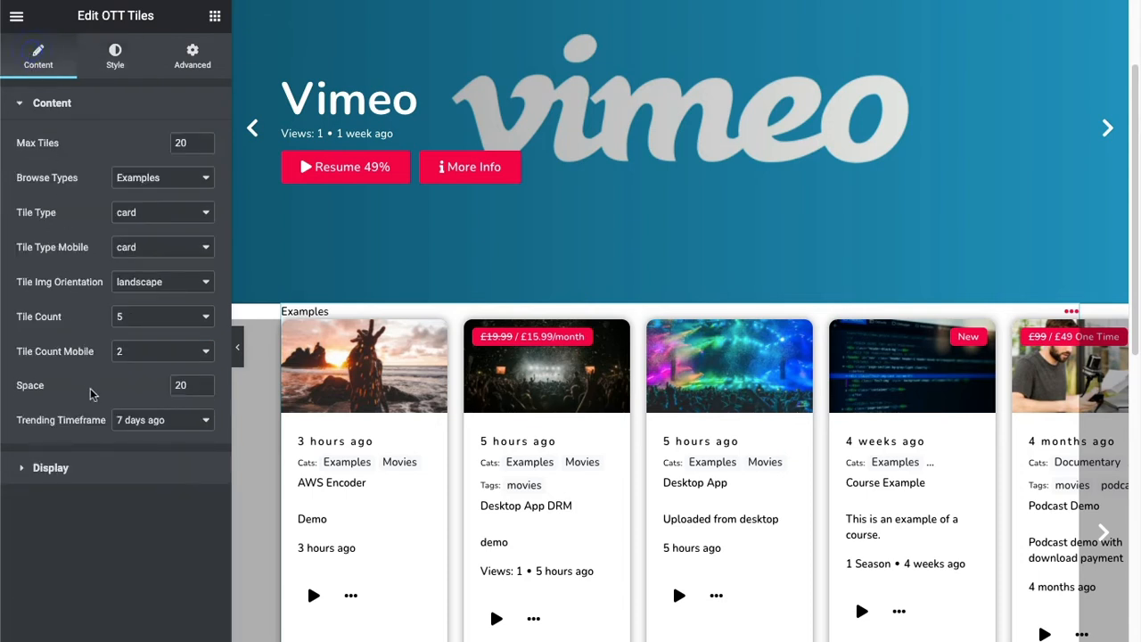
left_click(51, 470)
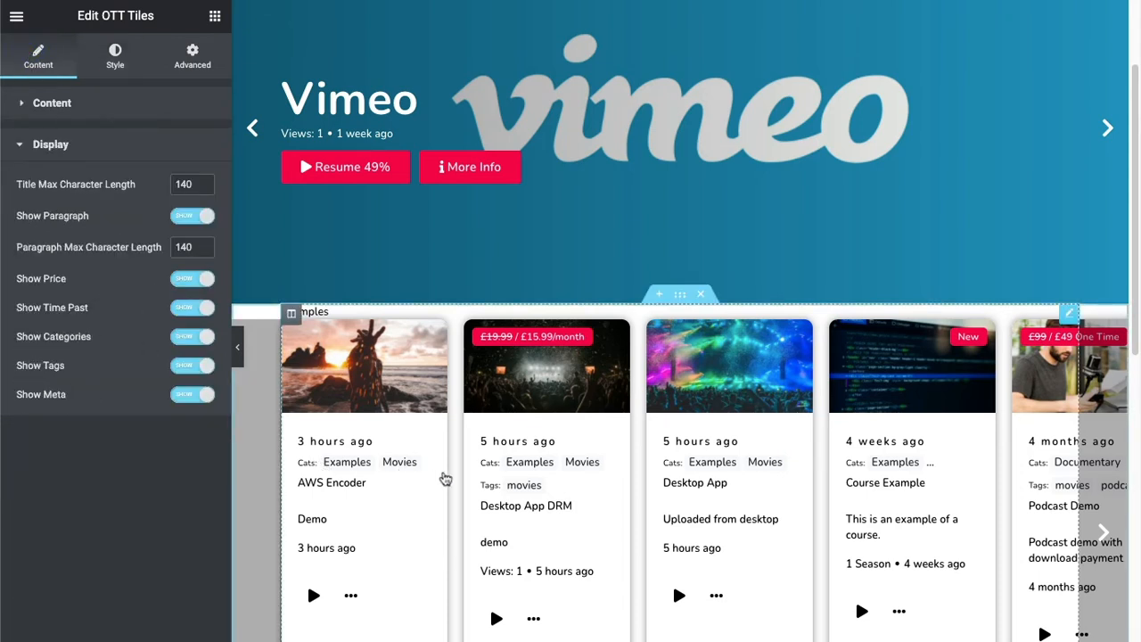
left_click(186, 374)
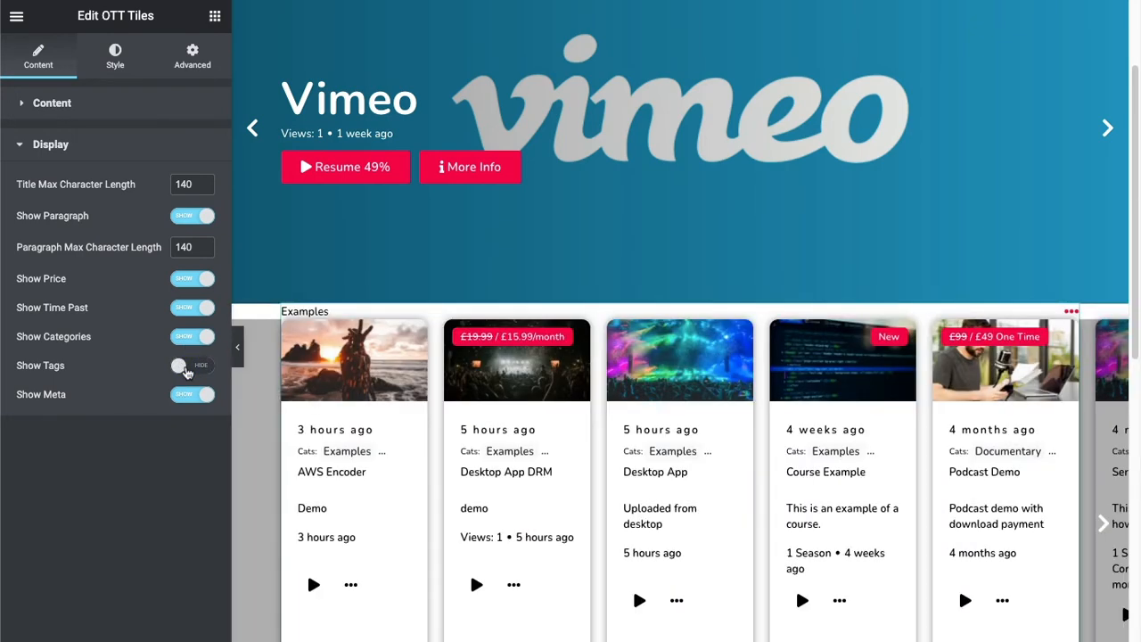
left_click(181, 337)
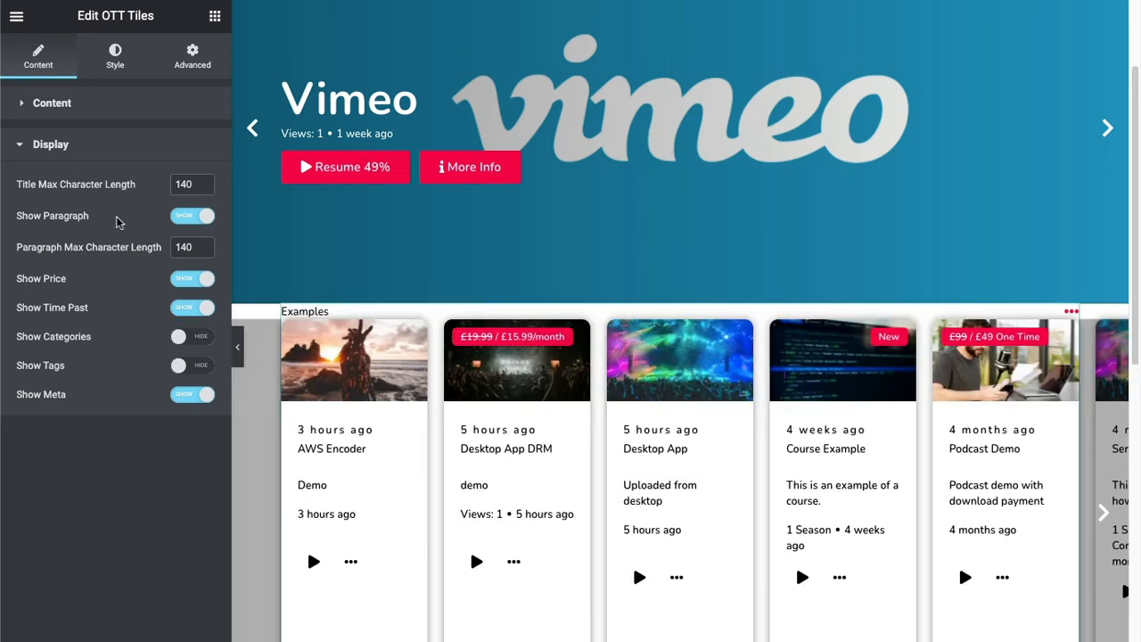
Set the card title typography size to 45 px in the OTT Tiles content design.
left_click(115, 57)
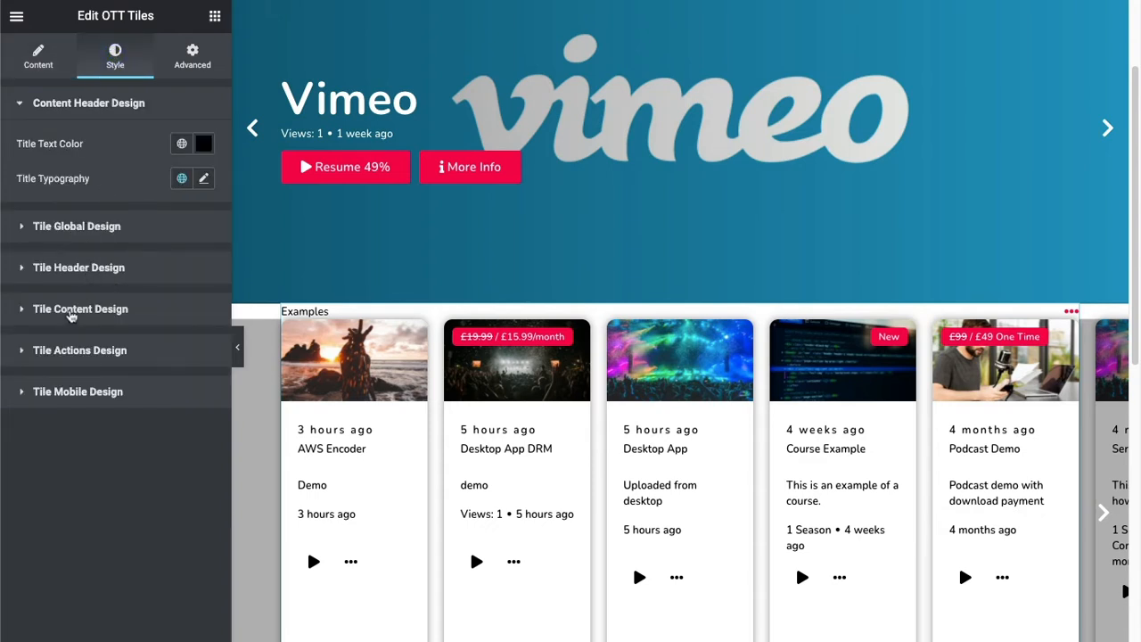
left_click(72, 312)
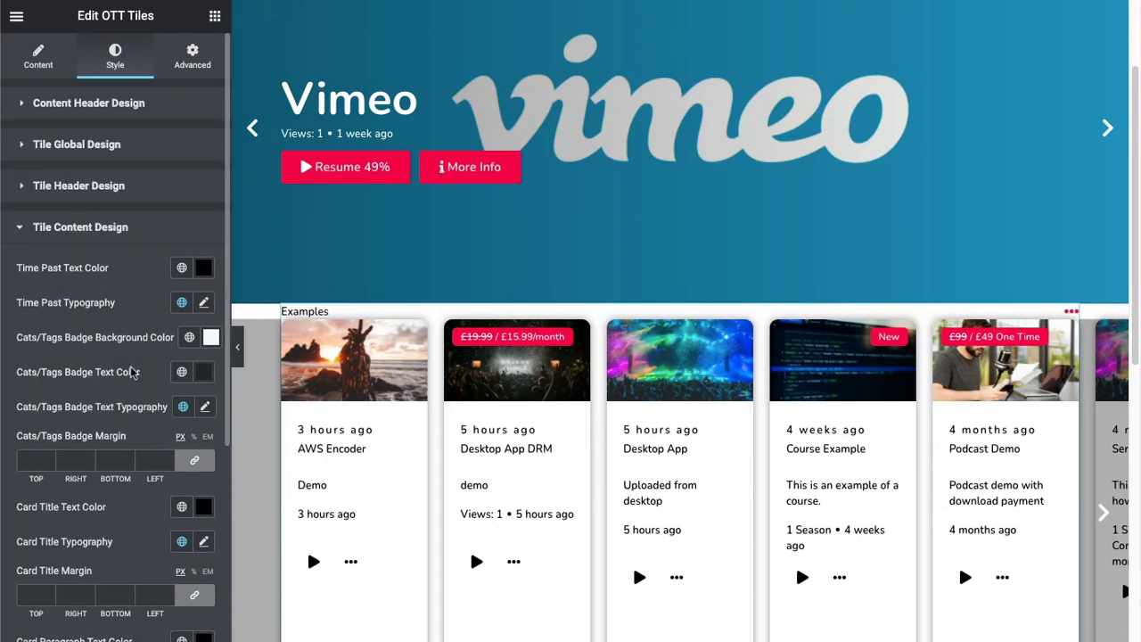
scroll(132, 373, "down", 1)
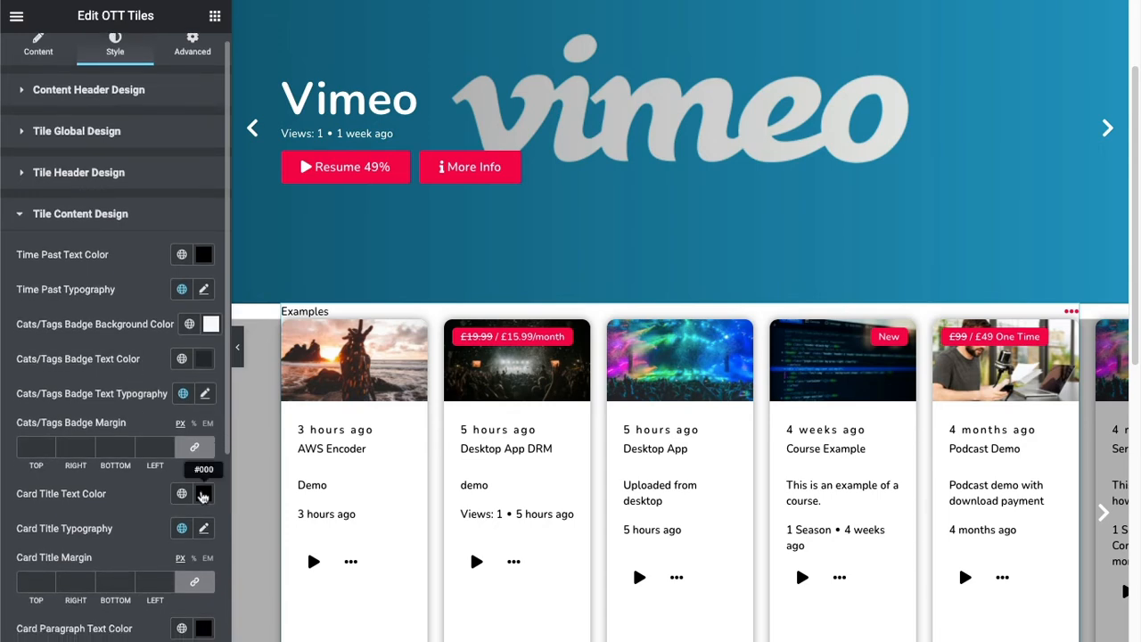
left_click(203, 528)
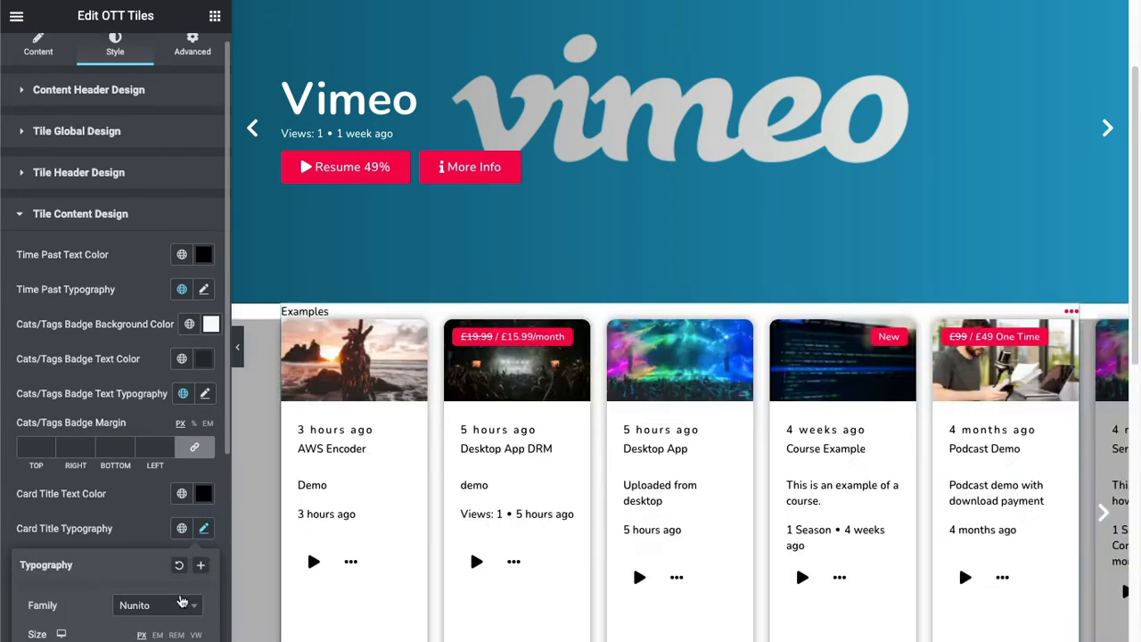
scroll(190, 588, "down", 1)
double_click(171, 558)
type("4")
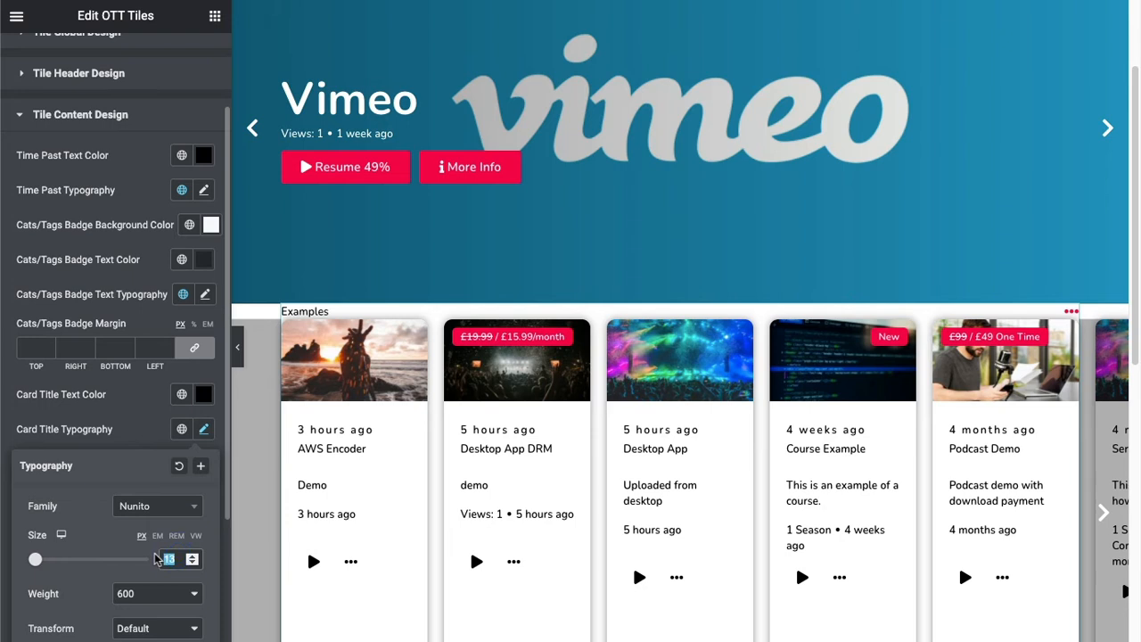
type("5")
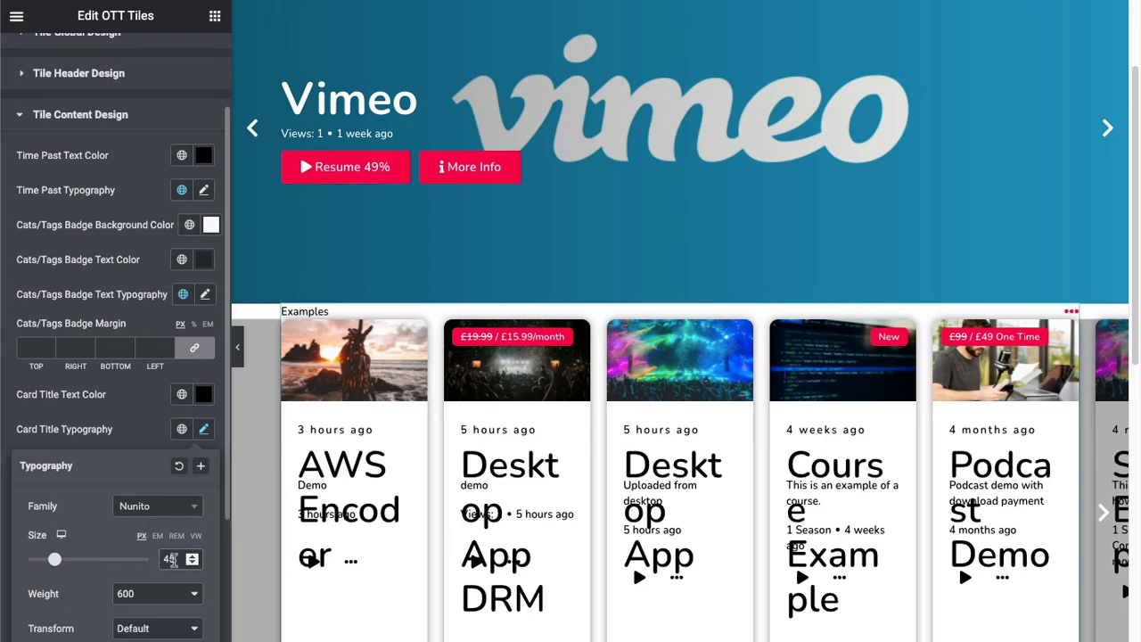
Set the card title typography size to 20 px, save the page, and reload the live page.
double_click(172, 560)
left_click(164, 561)
type("20")
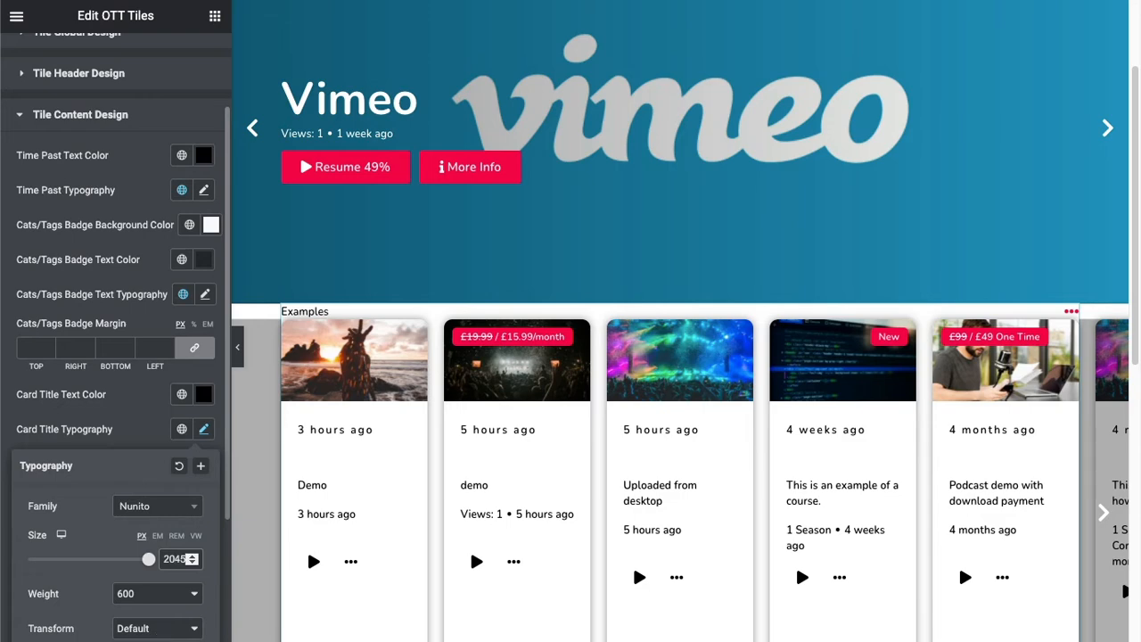
key("BackSpace")
key("BackSpace")
left_click(174, 641)
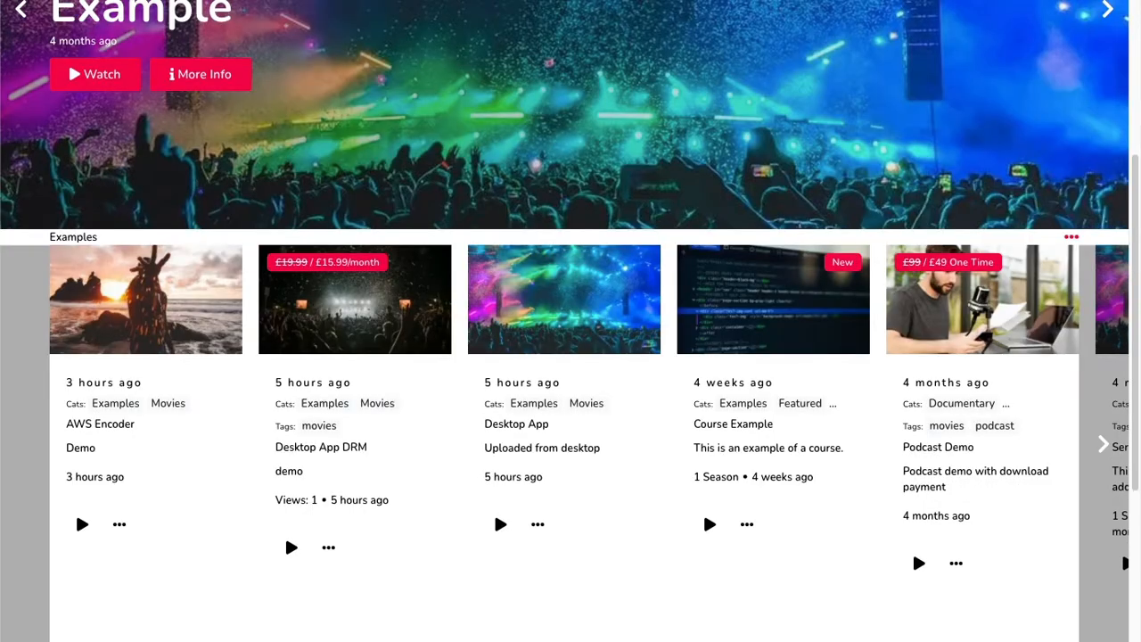
key("super+r")
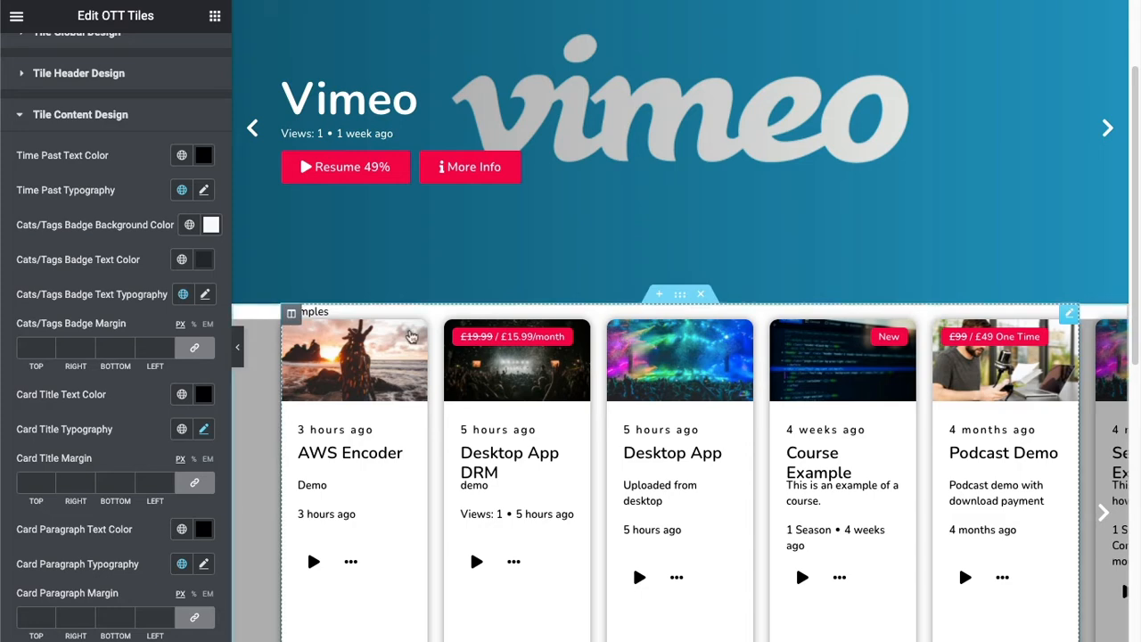
Set the meta tabs typography size to 25 px in the tile header design and save the page.
scroll(107, 223, "up", 2)
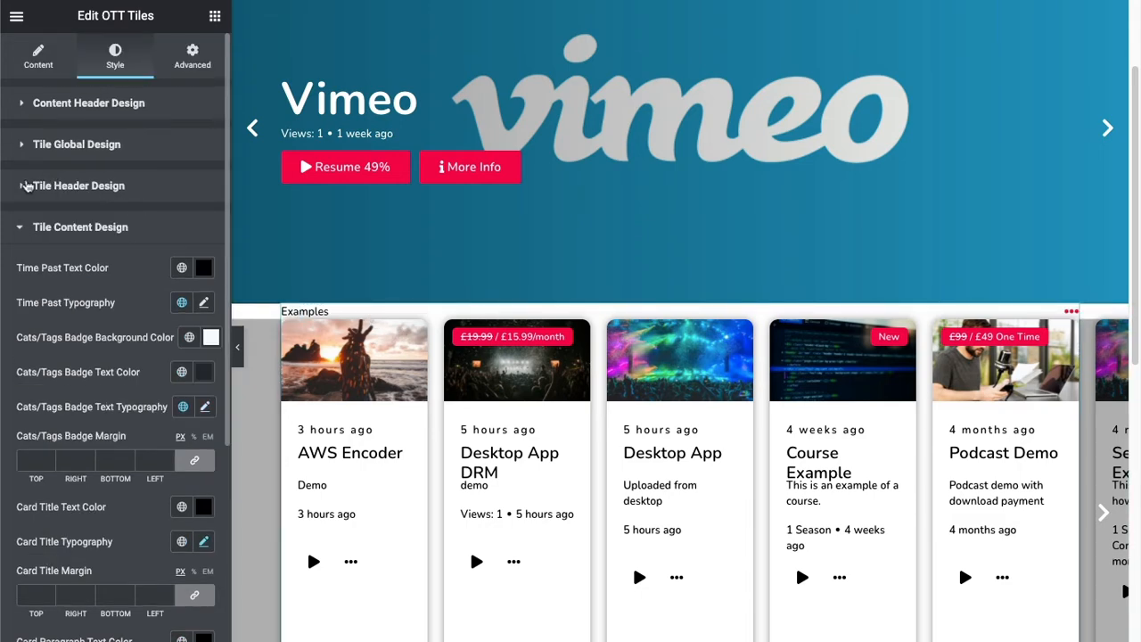
left_click(23, 185)
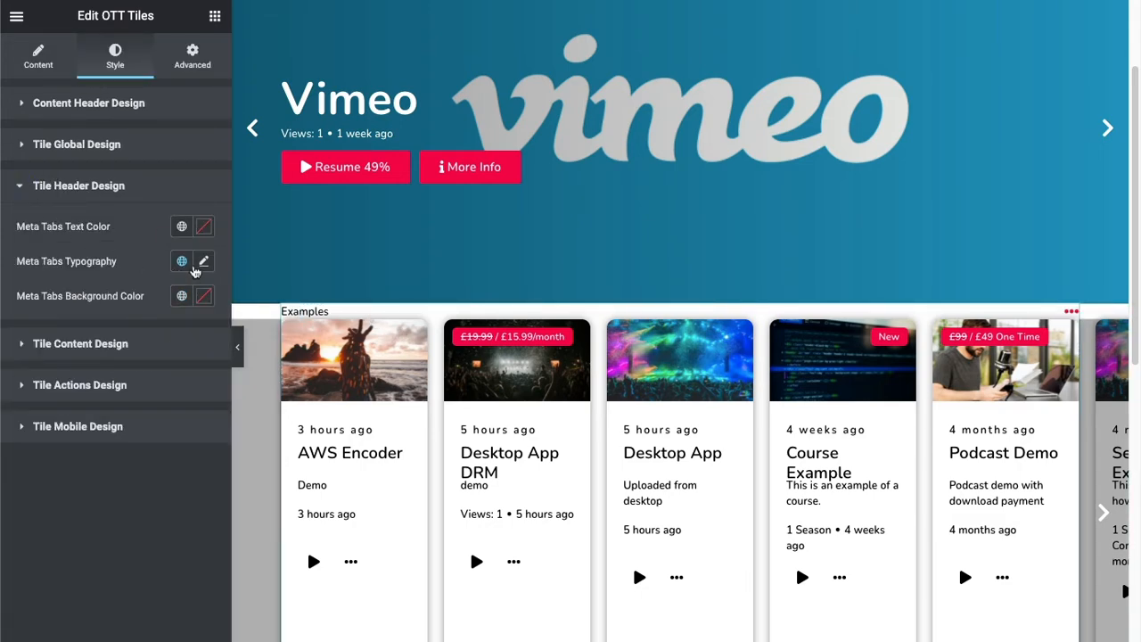
left_click(203, 261)
double_click(167, 392)
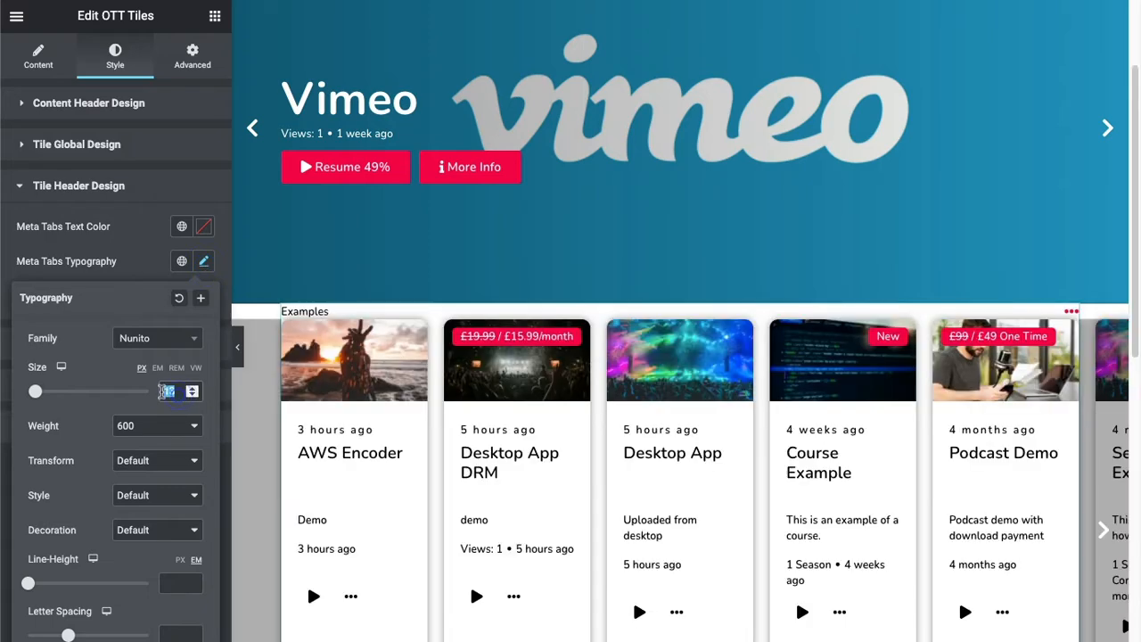
type("25")
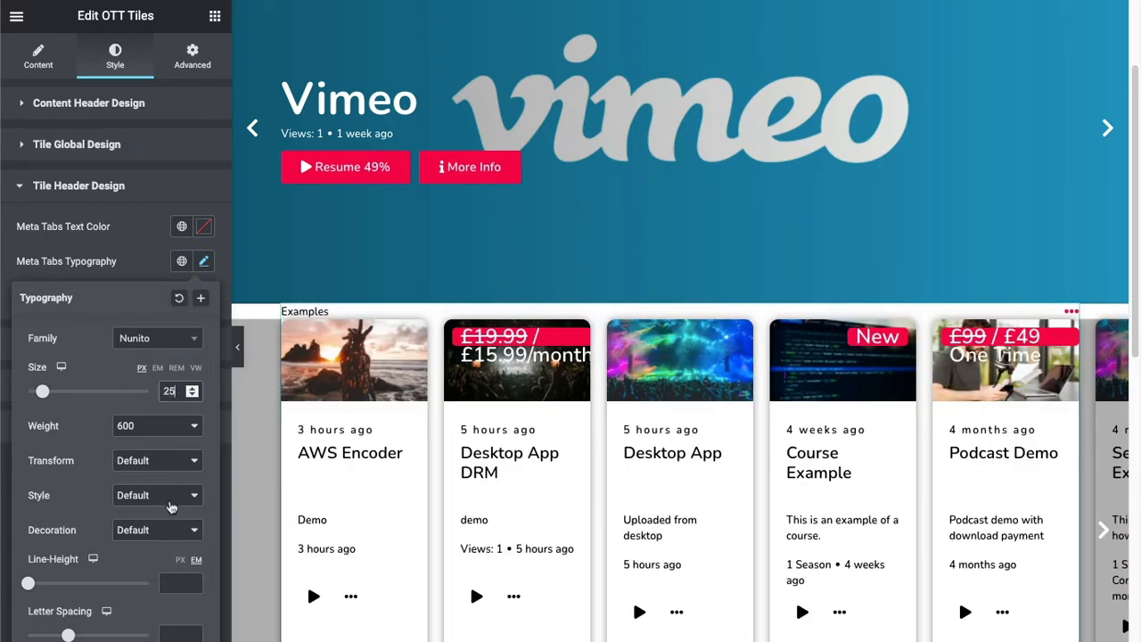
left_click(169, 640)
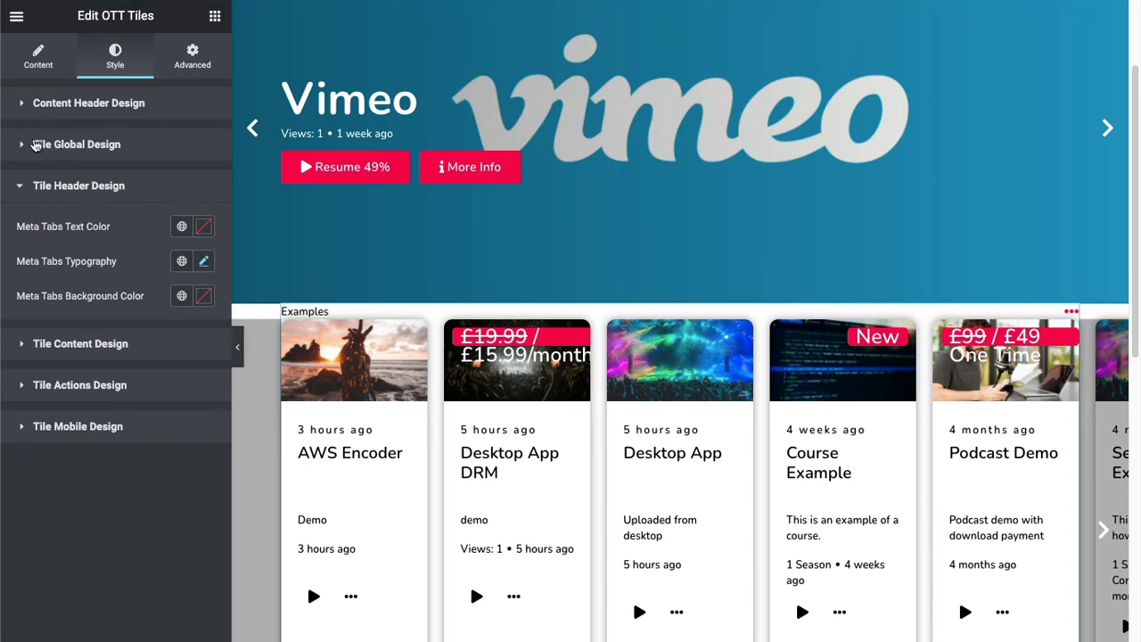
Set the tiles' content header title to 25 px with Bold weight and save the page.
left_click(24, 104)
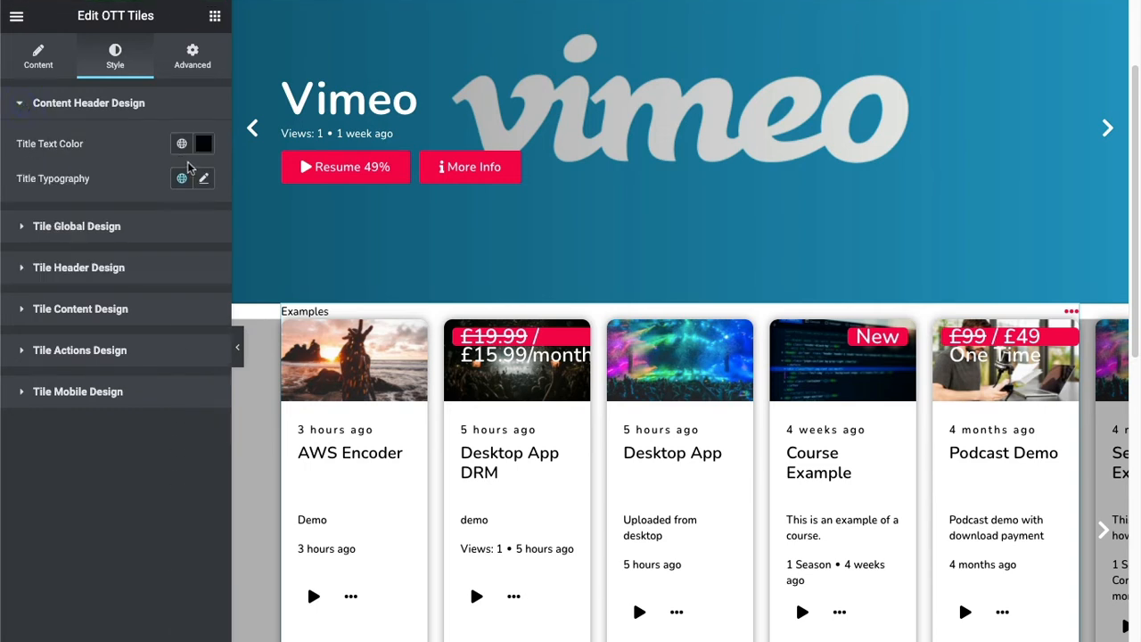
left_click(203, 179)
left_click_drag(180, 308, 157, 309)
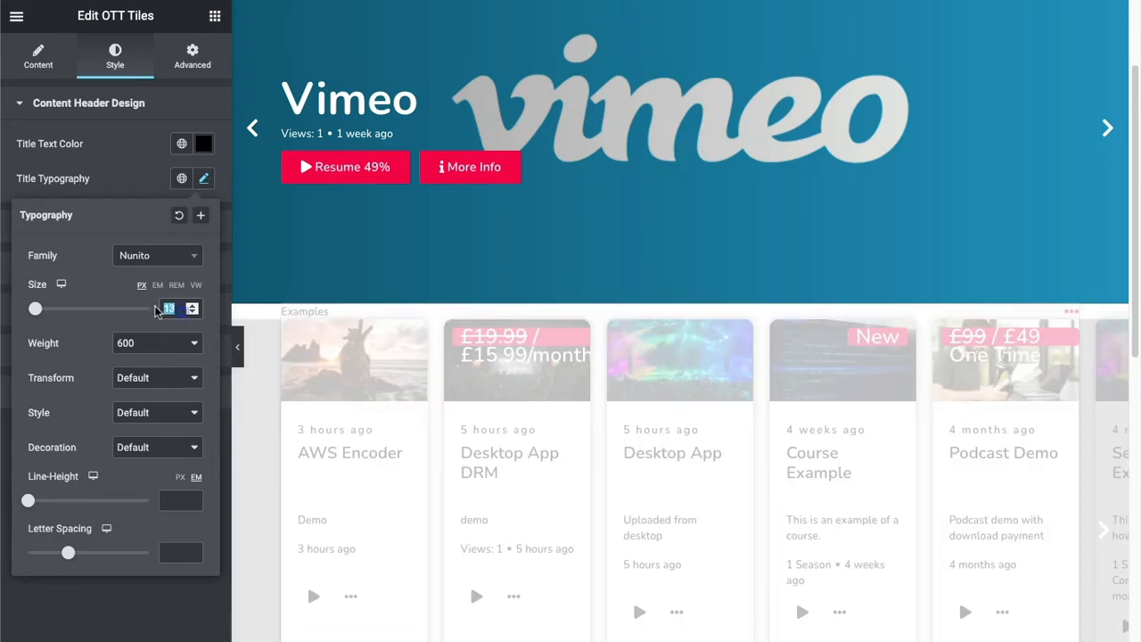
type("25")
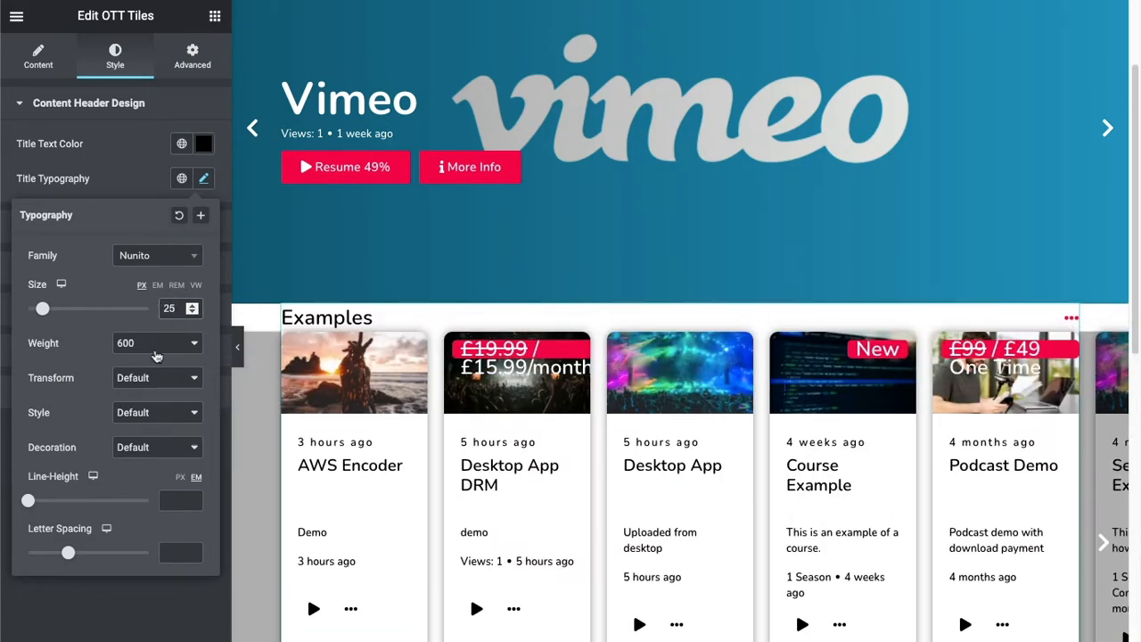
left_click(153, 343)
left_click(145, 450)
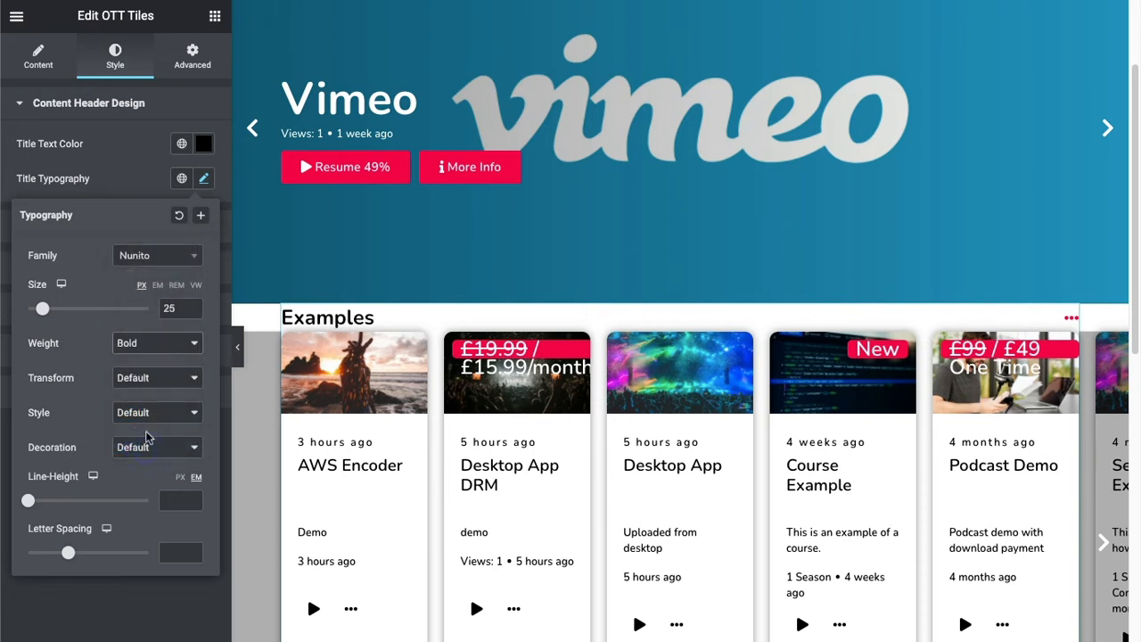
left_click(152, 620)
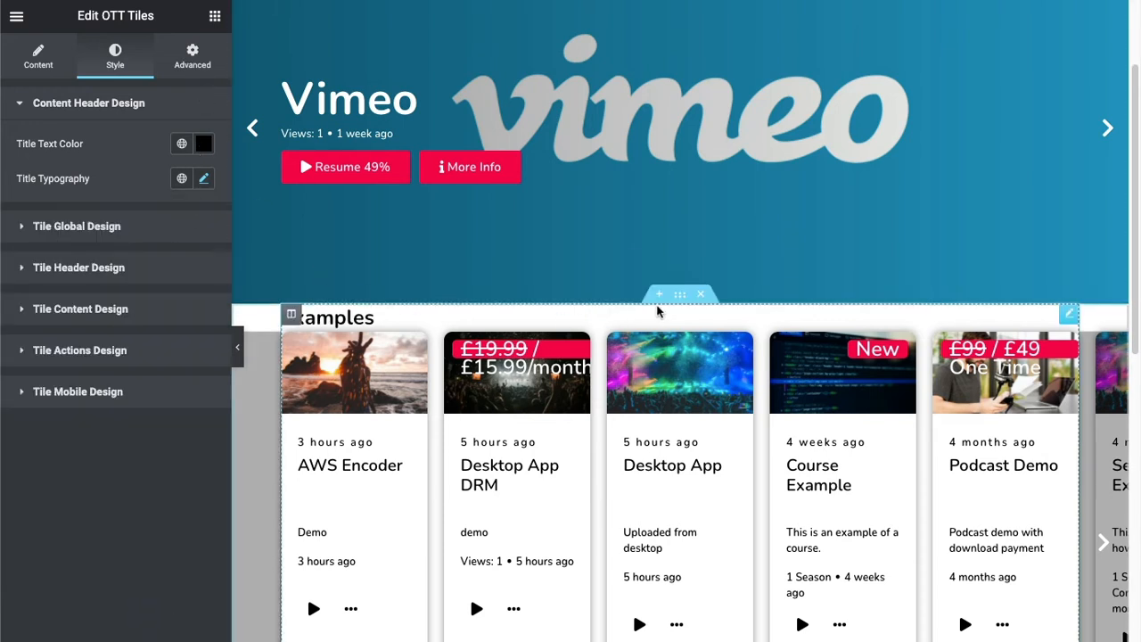
Set the top and bottom margin of the section holding the tiles to 40 px, and view its background style options.
left_click(678, 295)
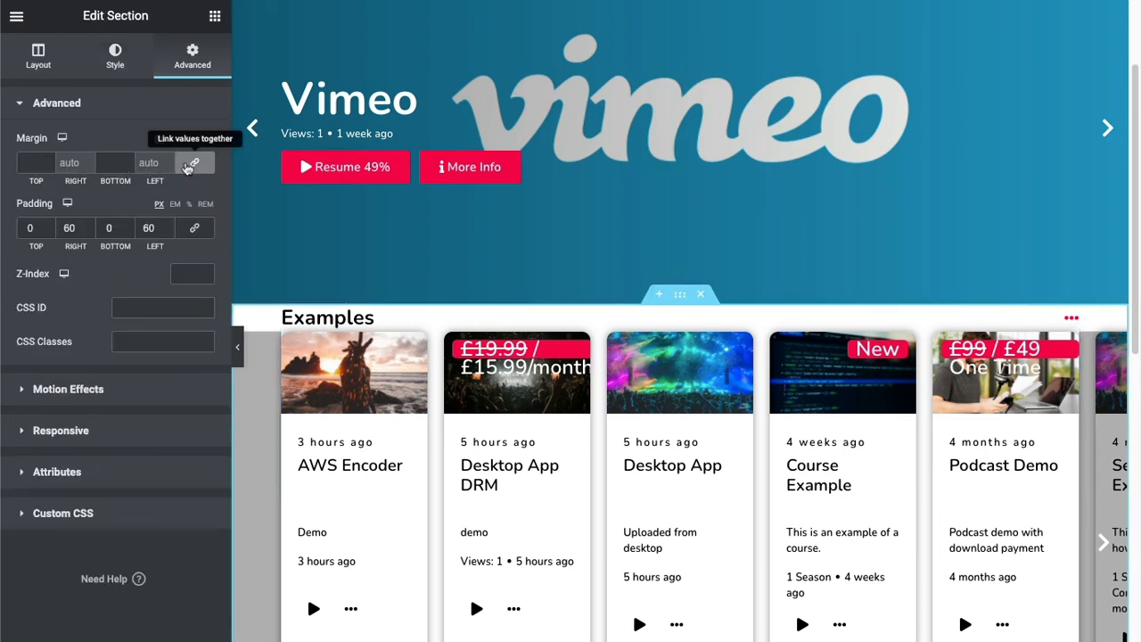
left_click(33, 162)
type("40")
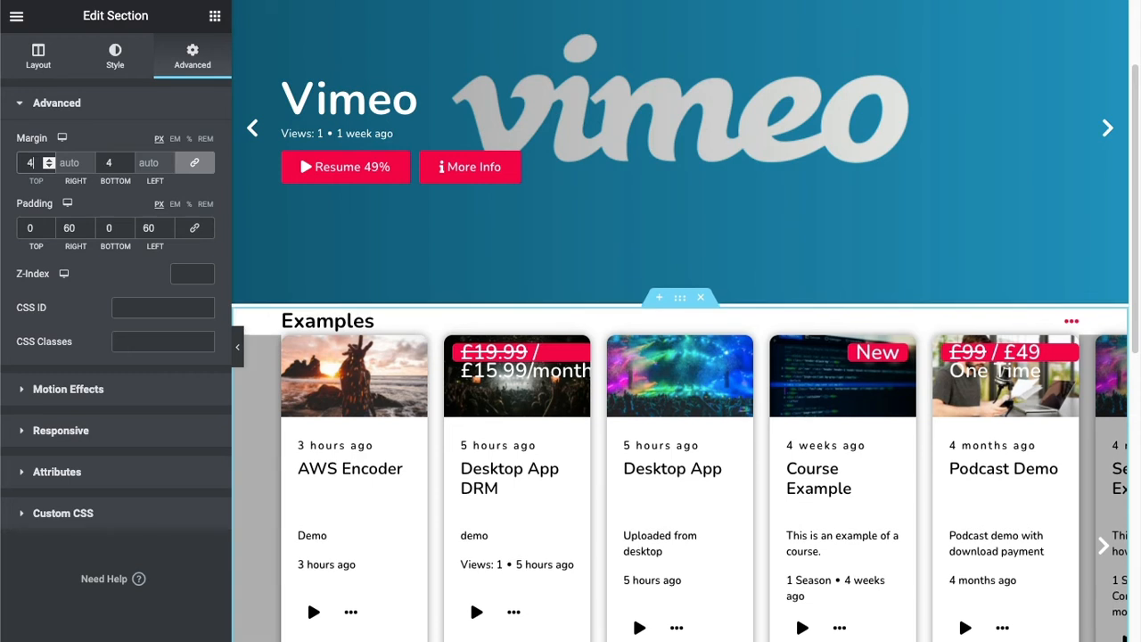
left_click(98, 107)
left_click(119, 64)
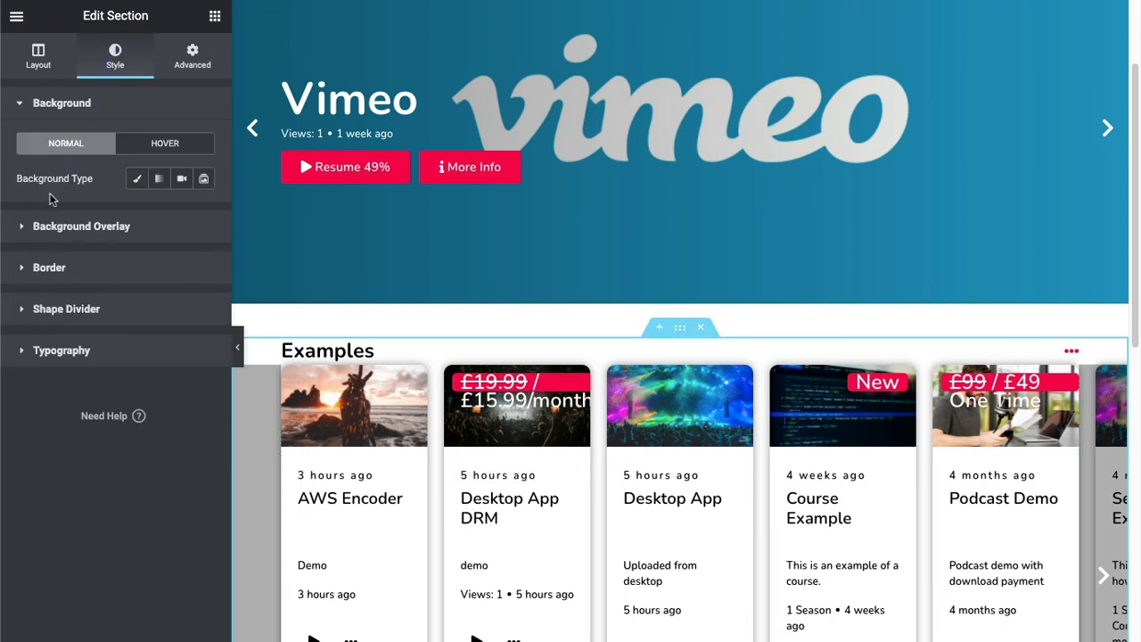
Set the OTT Tiles meta tabs typography size to 12 px, save, and test the tile carousel on the live page.
left_click(636, 417)
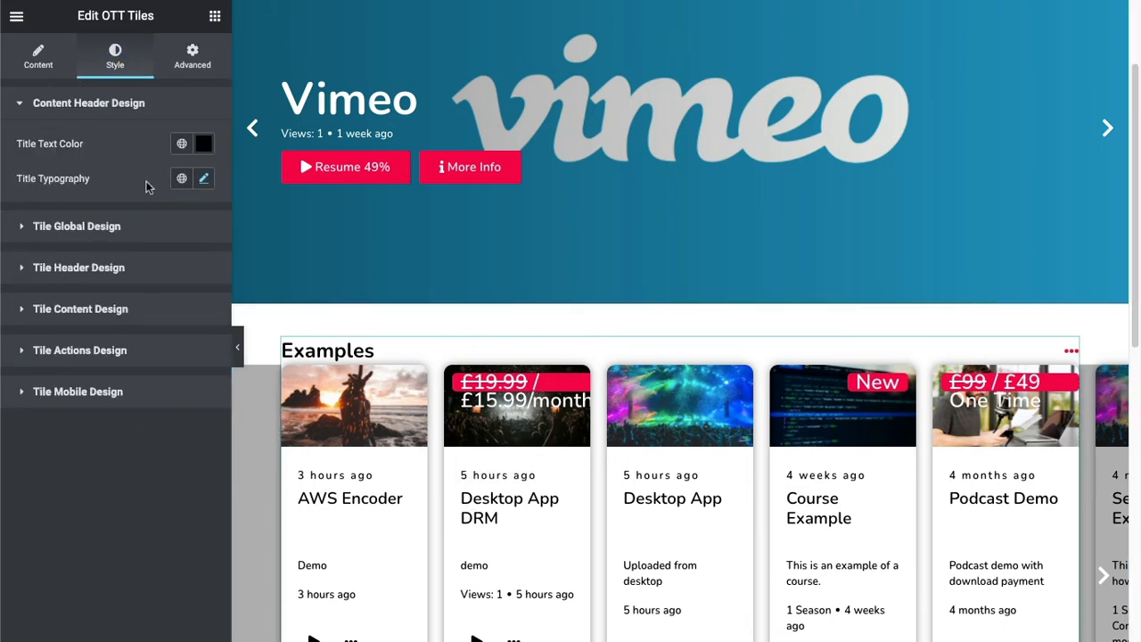
left_click(55, 270)
left_click(203, 261)
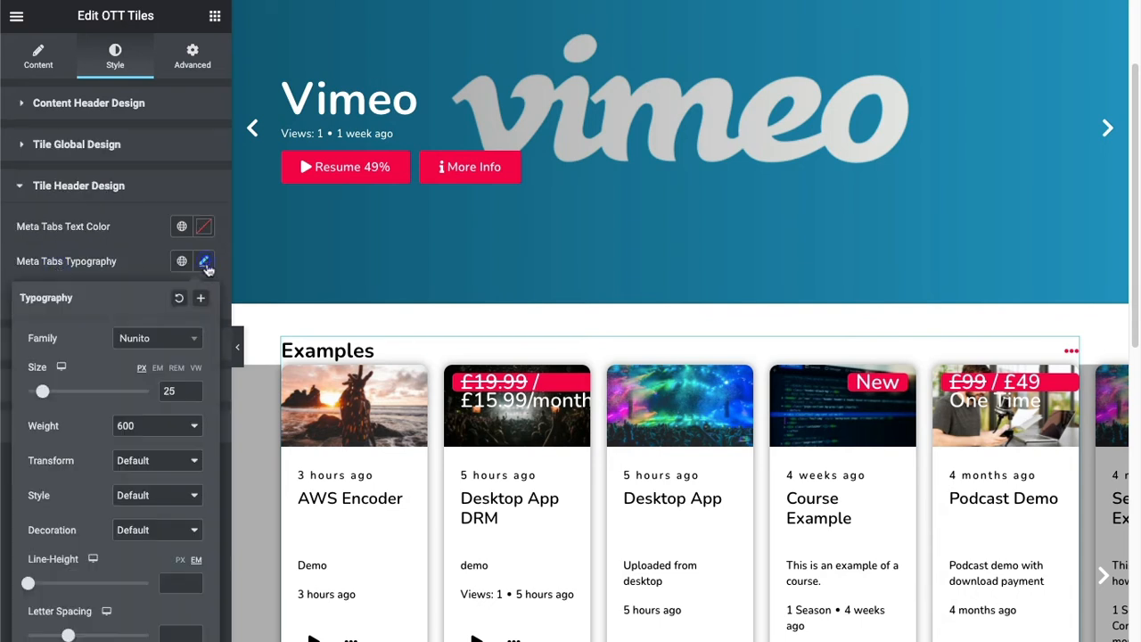
double_click(169, 389)
type("12")
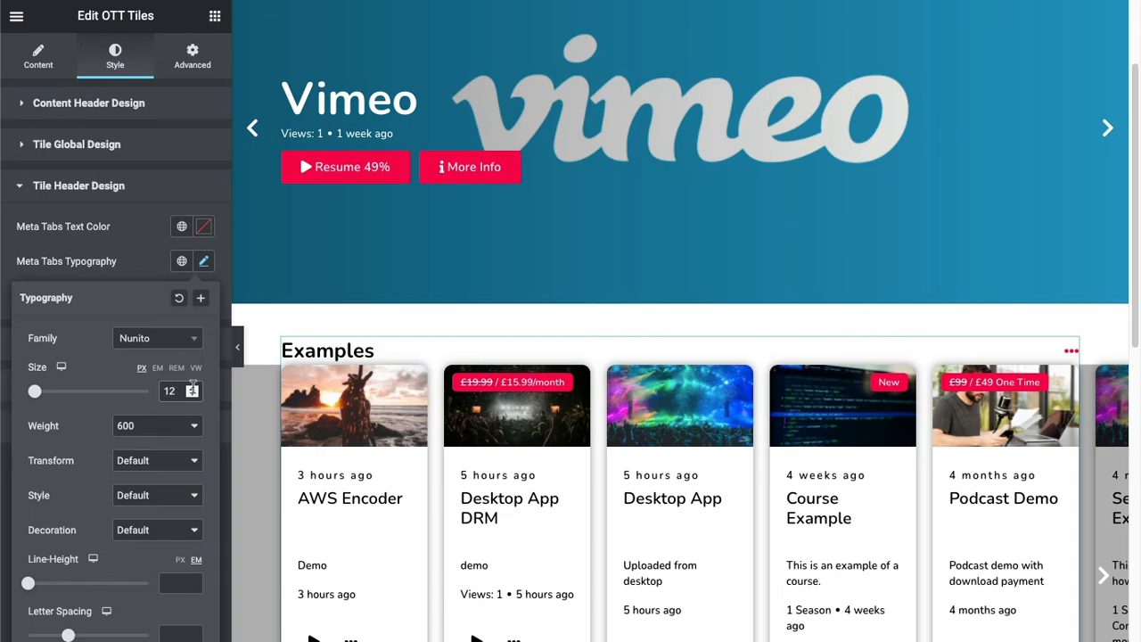
left_click(175, 640)
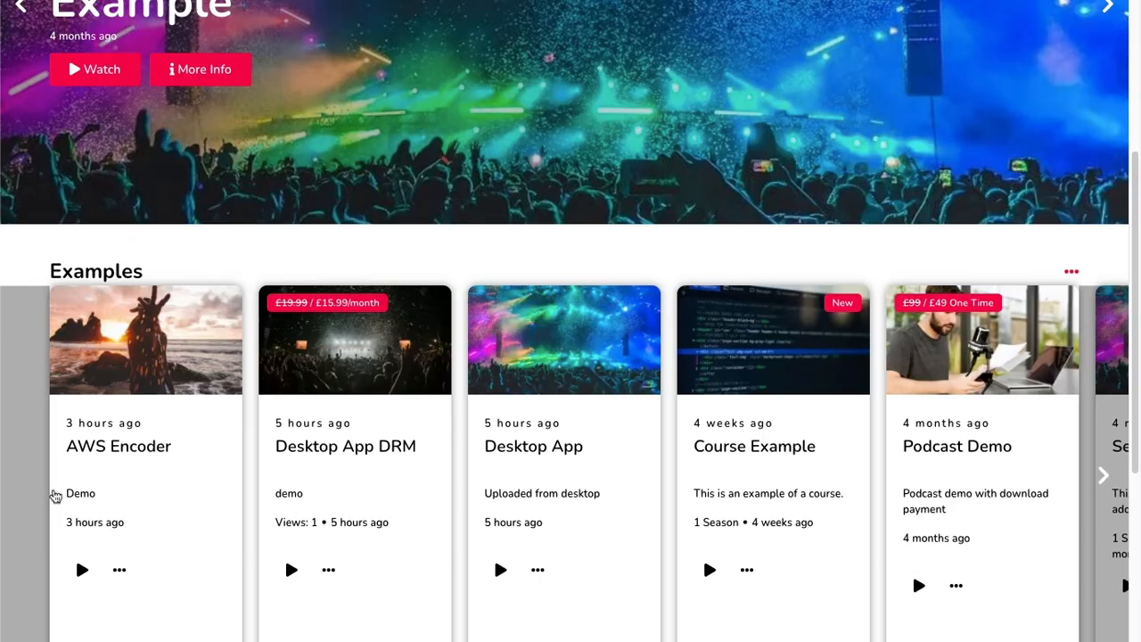
left_click(1102, 466)
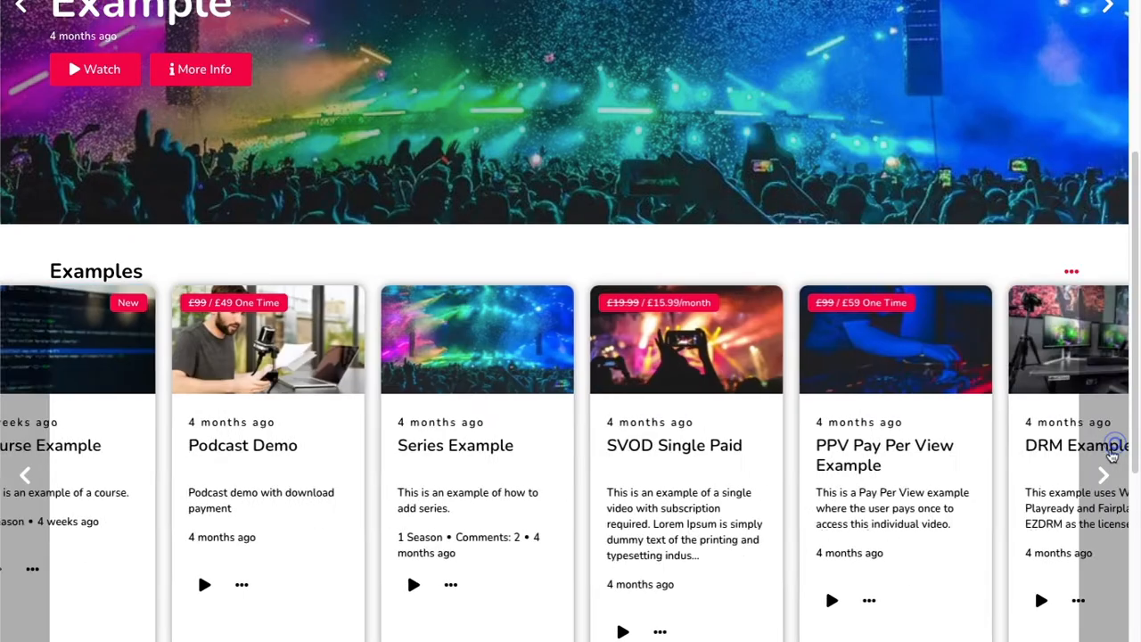
left_click(24, 474)
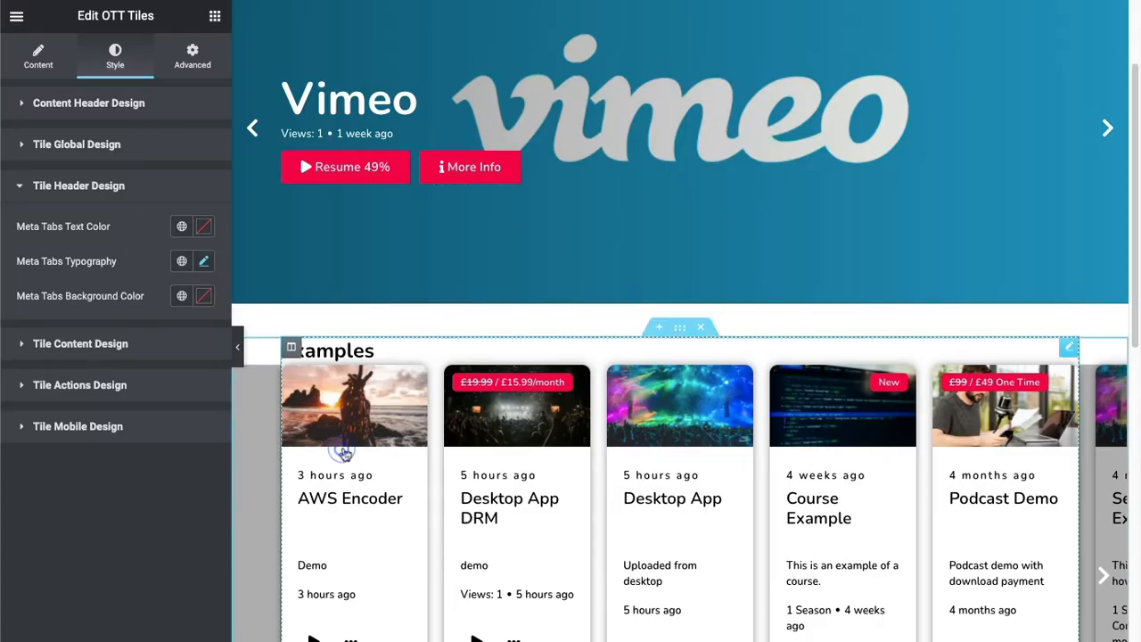
Set the tiles' navigation background color to #FFFFFF and the navigation text color to black in the global design.
left_click(75, 144)
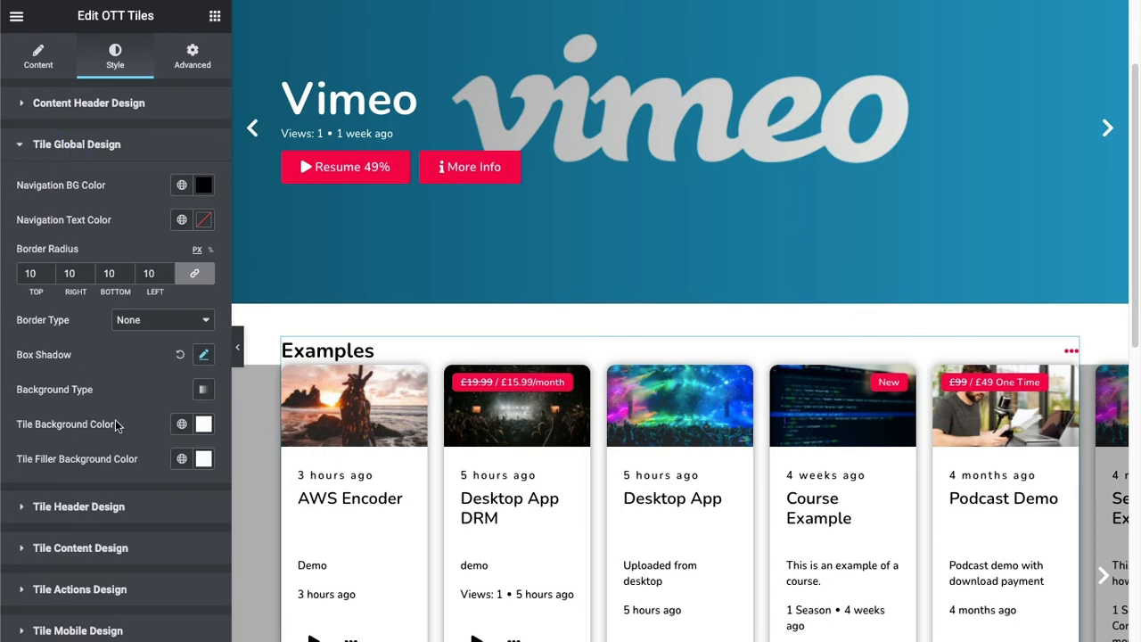
left_click(204, 184)
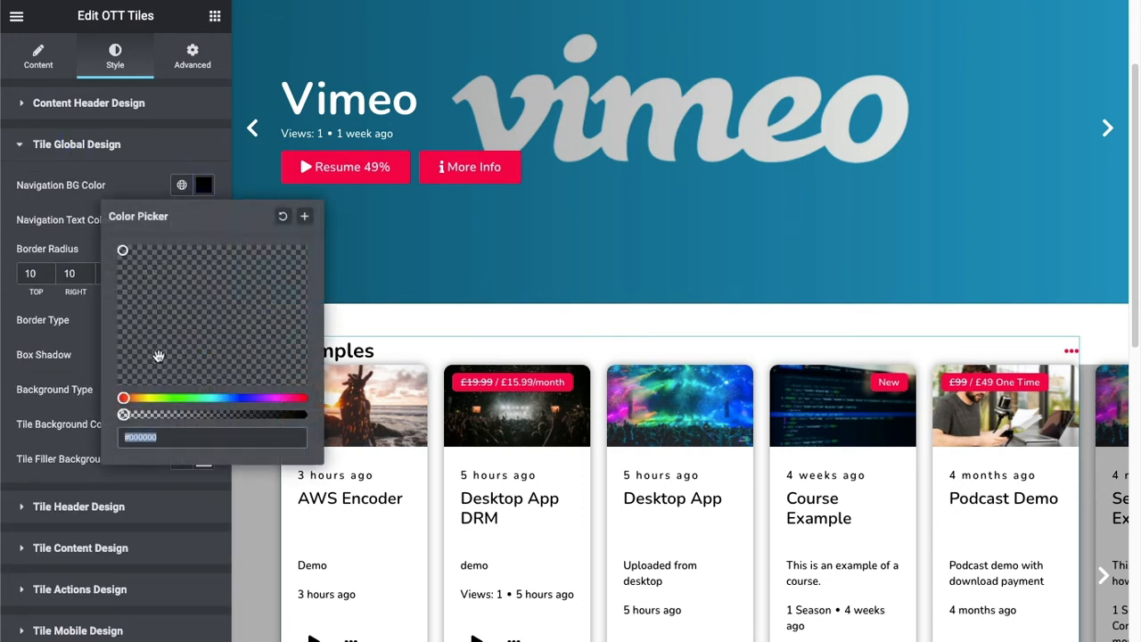
left_click_drag(158, 357, 56, 209)
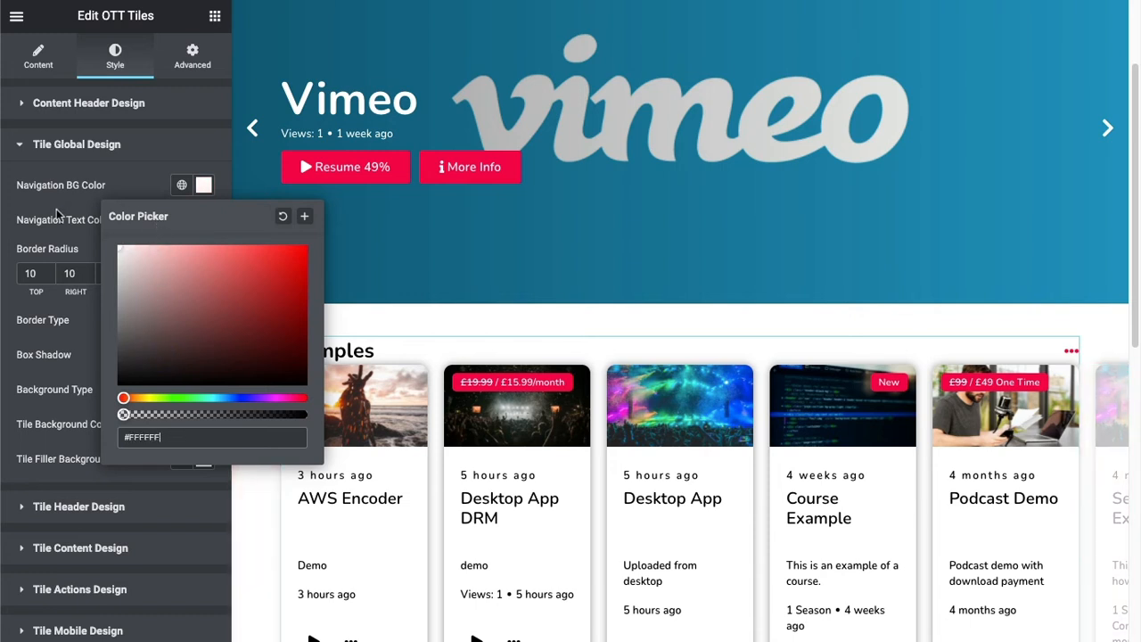
left_click(107, 184)
left_click(204, 220)
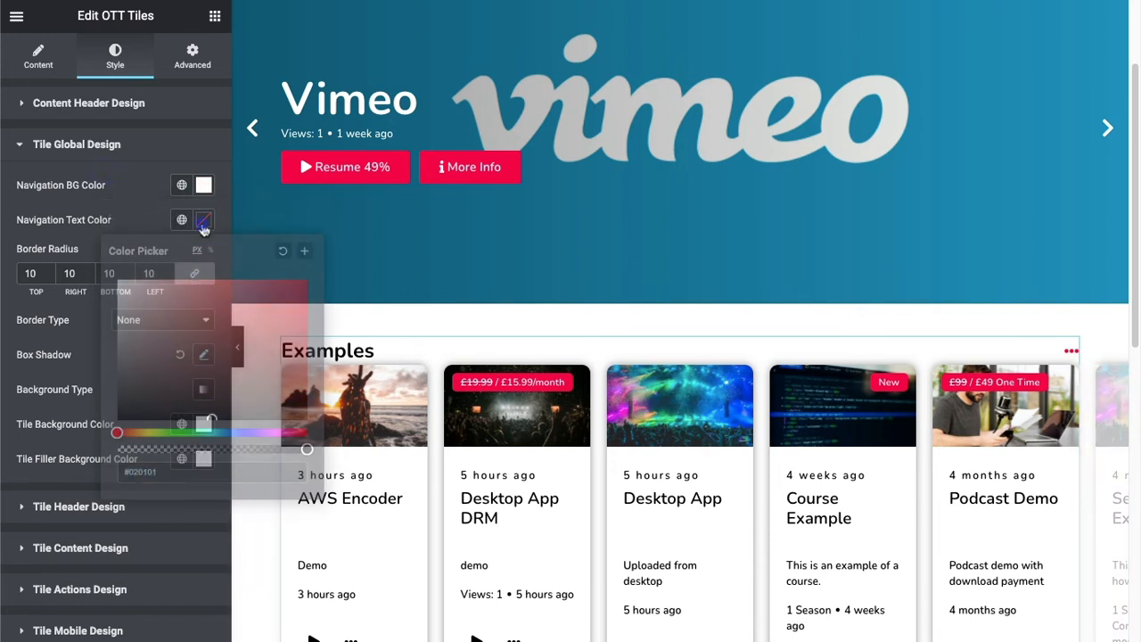
left_click_drag(132, 408, 111, 432)
left_click(138, 206)
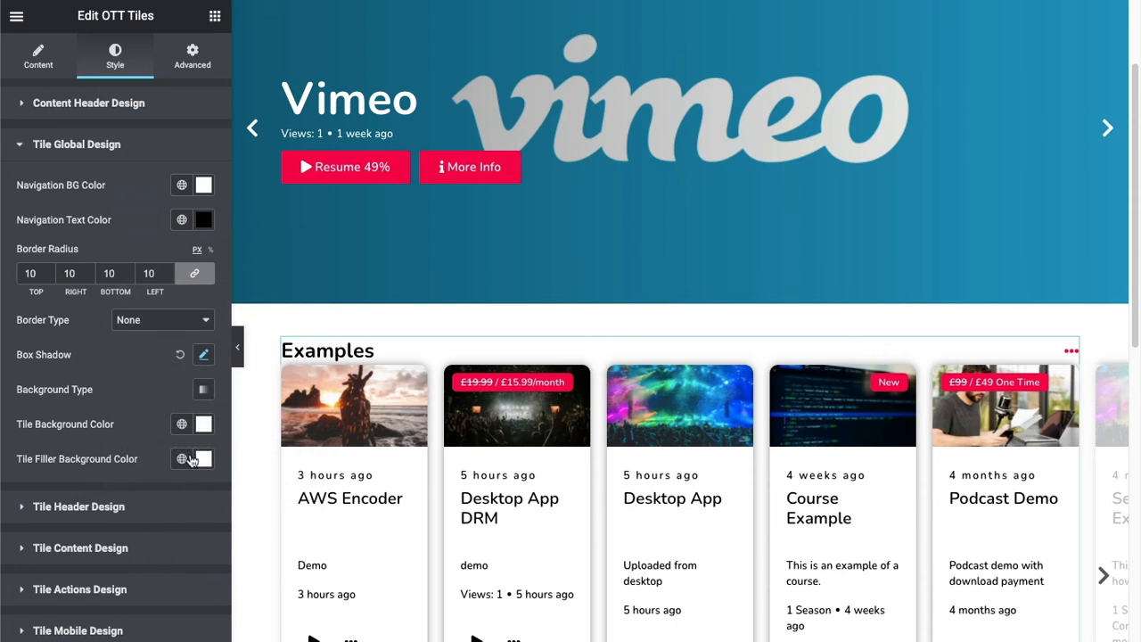
Set the OTT Tiles widget's tile count to 4 and the space between tiles to 30.
left_click(40, 55)
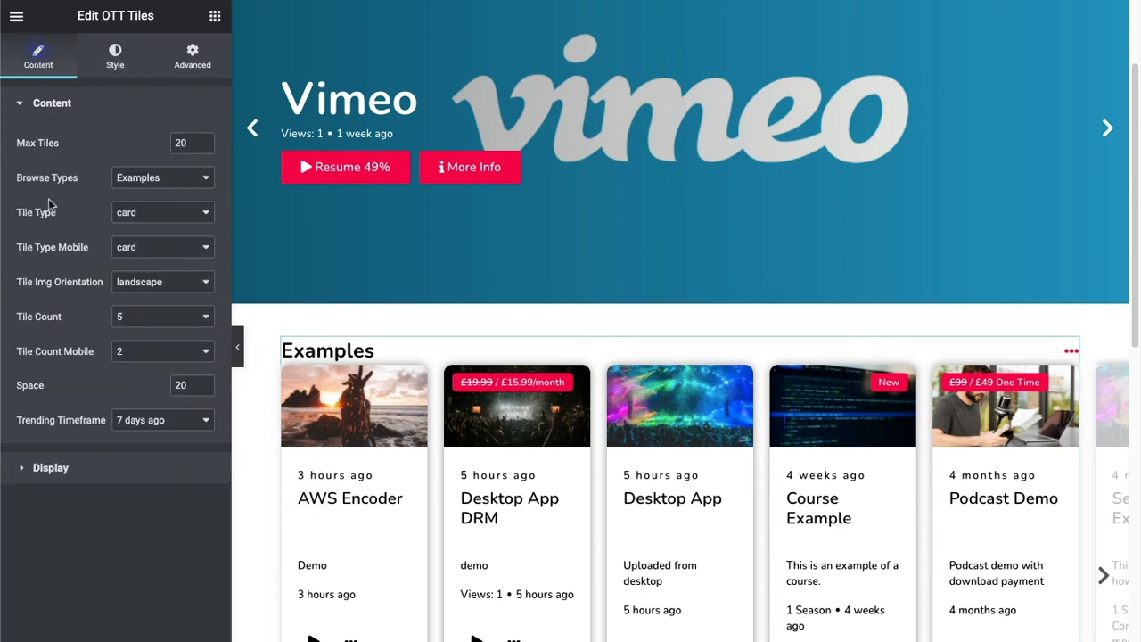
left_click(170, 318)
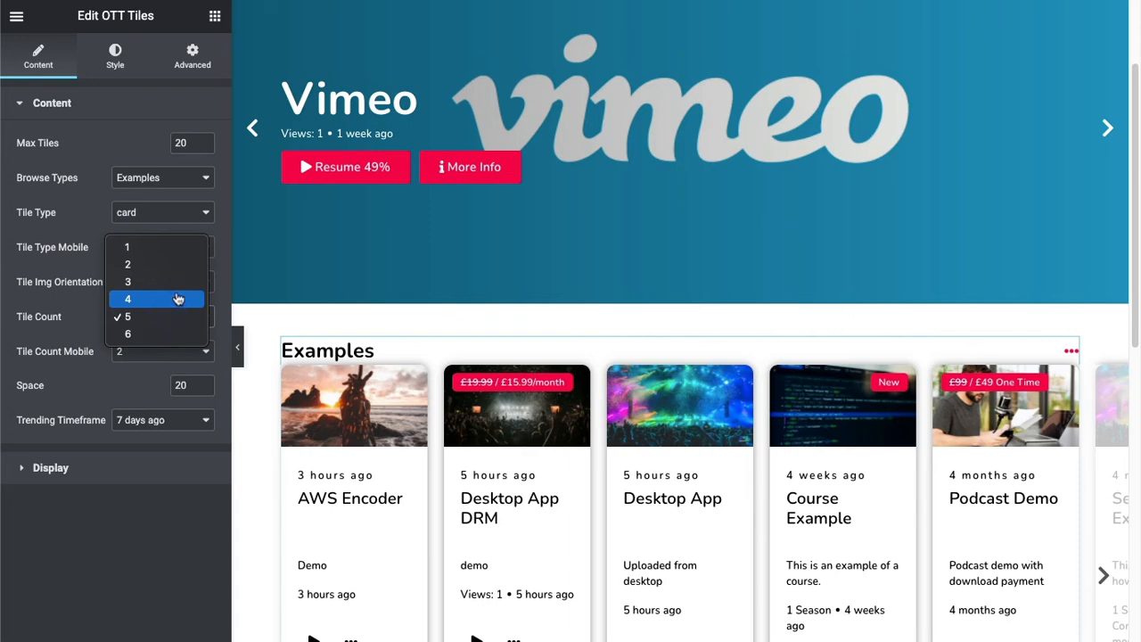
left_click(178, 298)
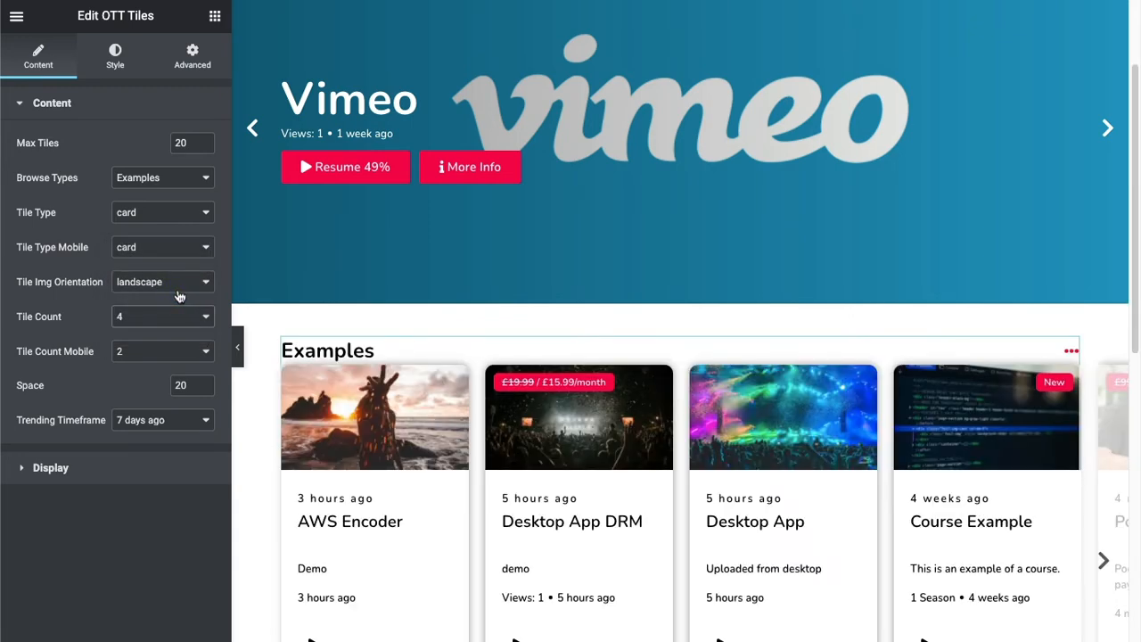
double_click(181, 385)
type("30")
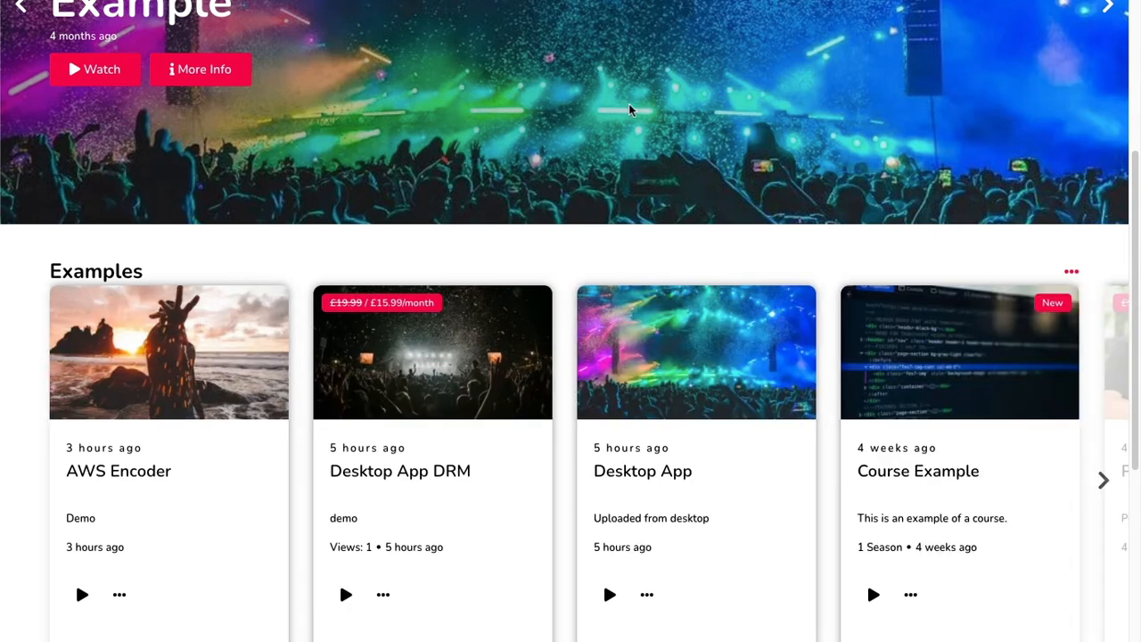
Advance the tile carousel on the live page, then open and close the details of the SVOD Single Paid tile.
scroll(636, 169, "down", 2)
scroll(637, 169, "up", 1)
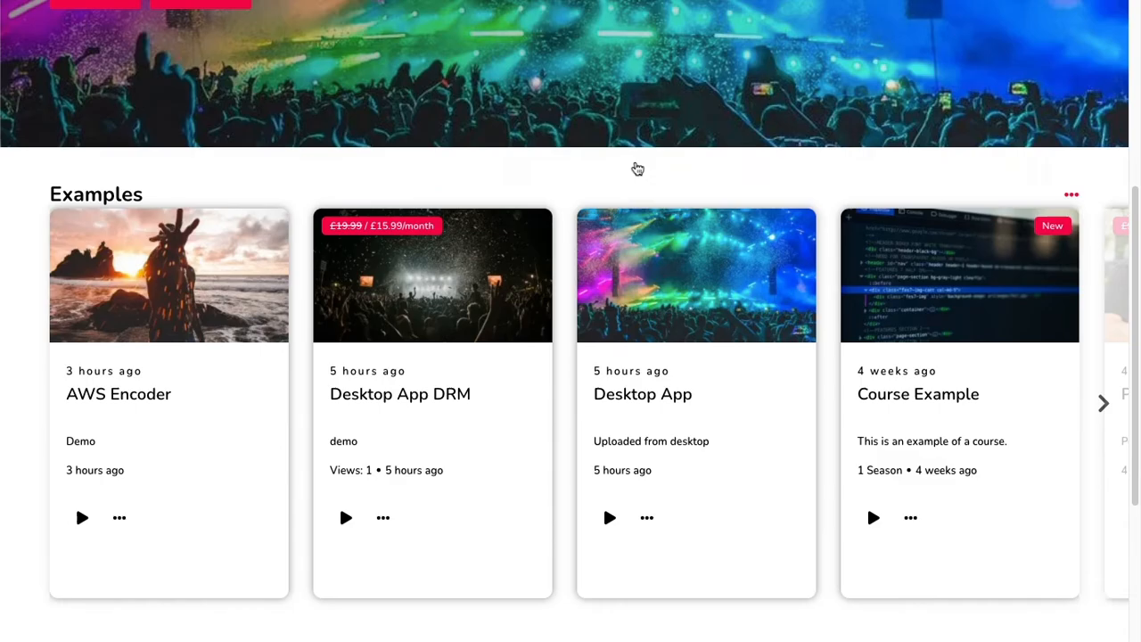
left_click(1104, 403)
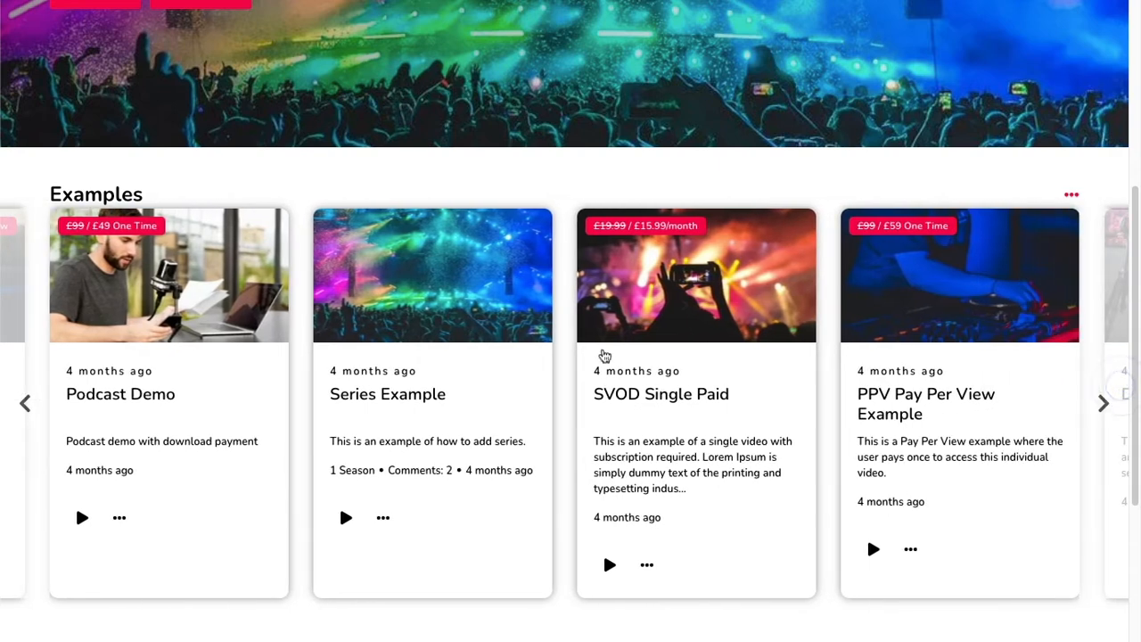
left_click(649, 565)
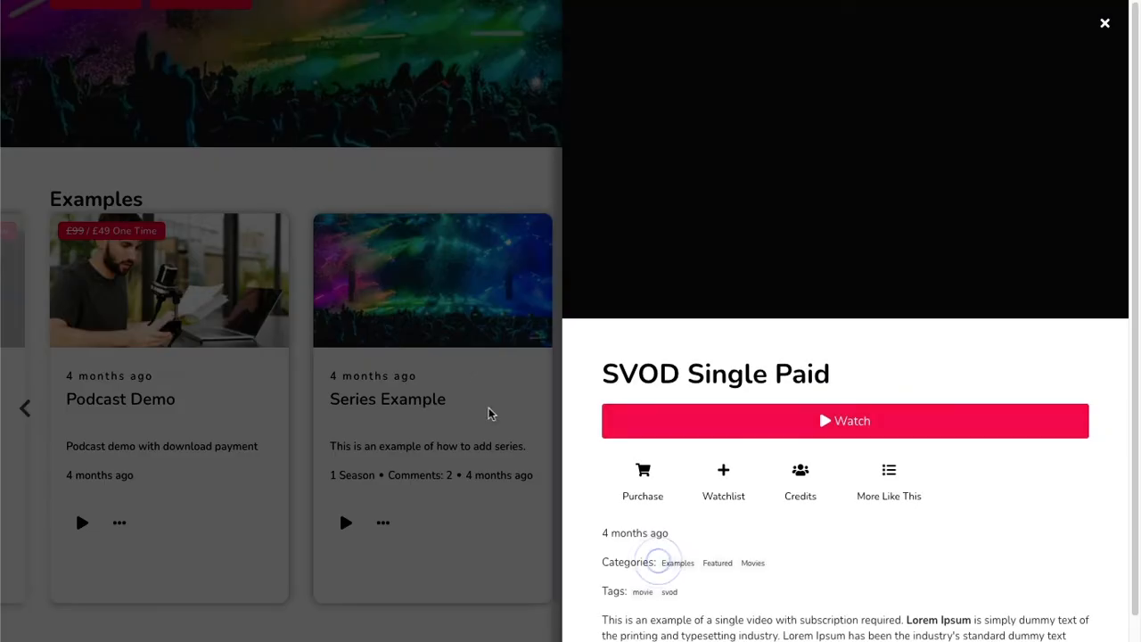
left_click(464, 354)
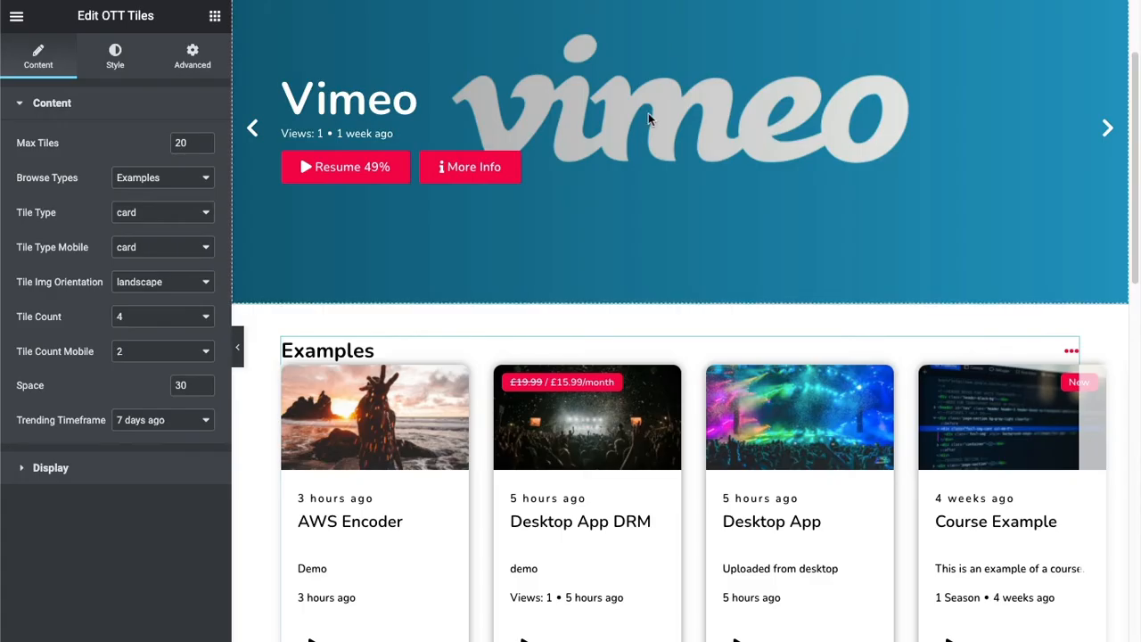
scroll(307, 314, "down", 4)
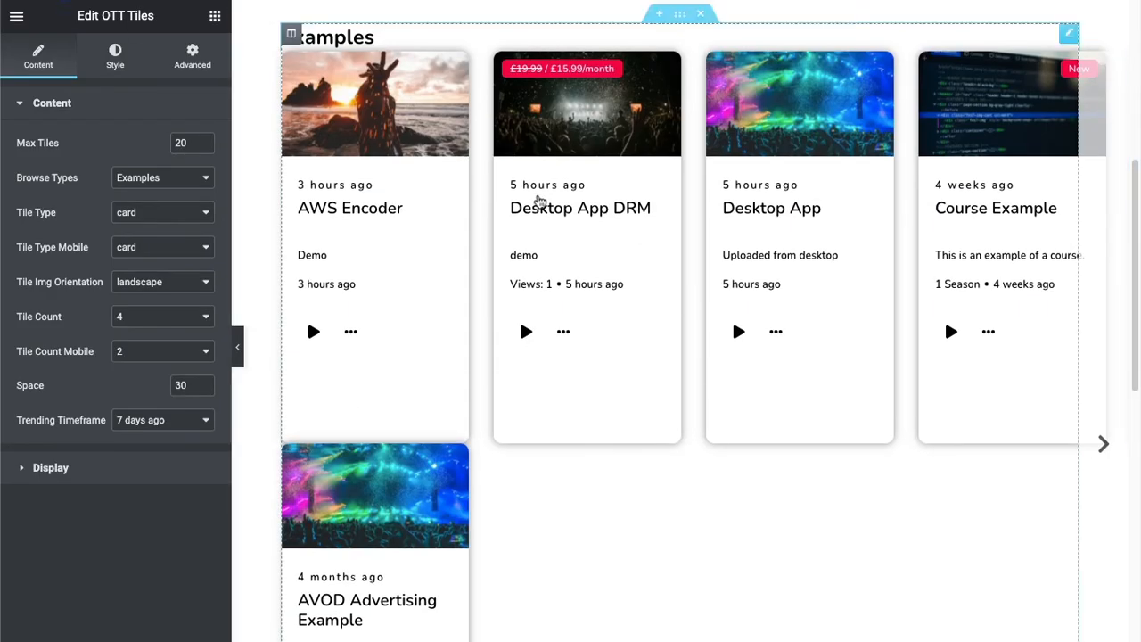
Reload the page editor, check the tile row's layout, and select the OTT Tiles widget for editing.
key("super+r")
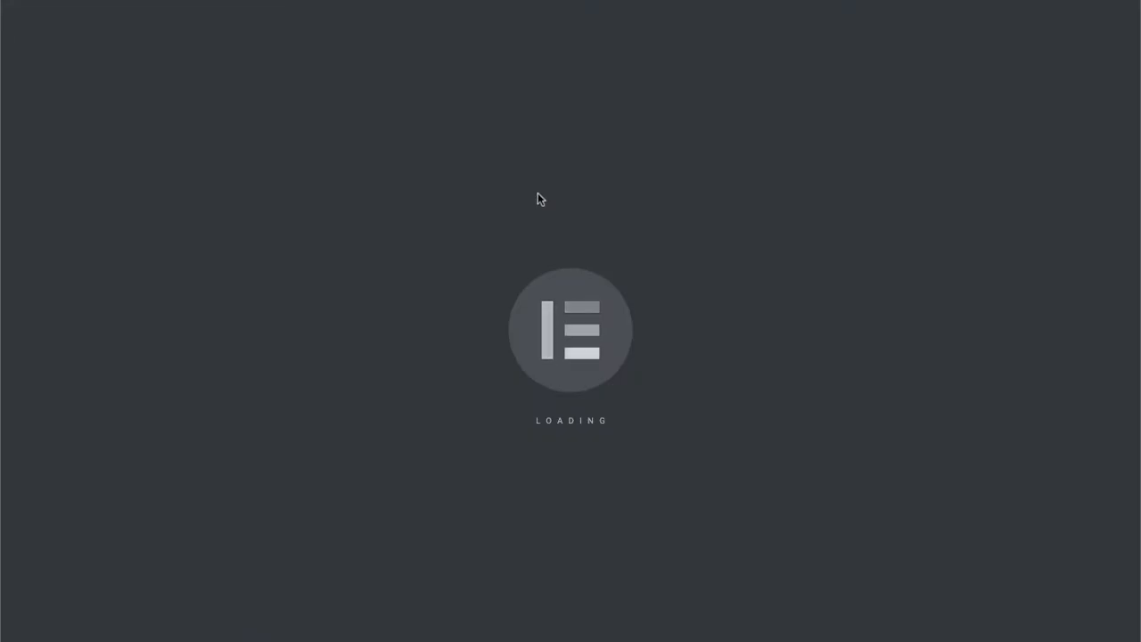
scroll(560, 175, "down", 4)
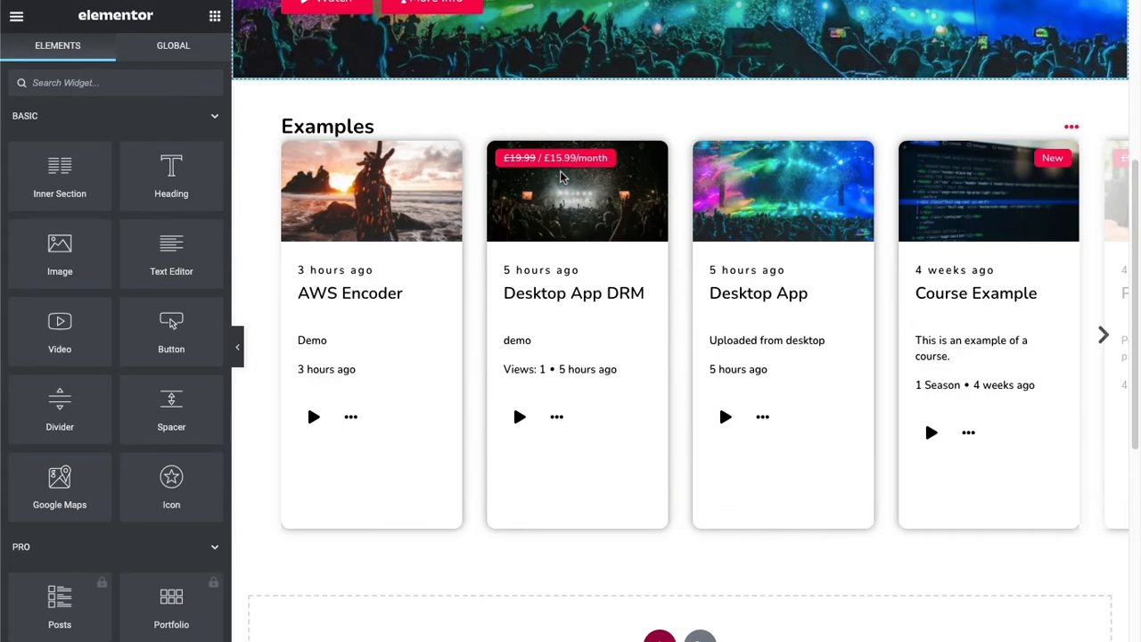
scroll(560, 174, "up", 3)
scroll(560, 173, "down", 4)
scroll(562, 178, "up", 3)
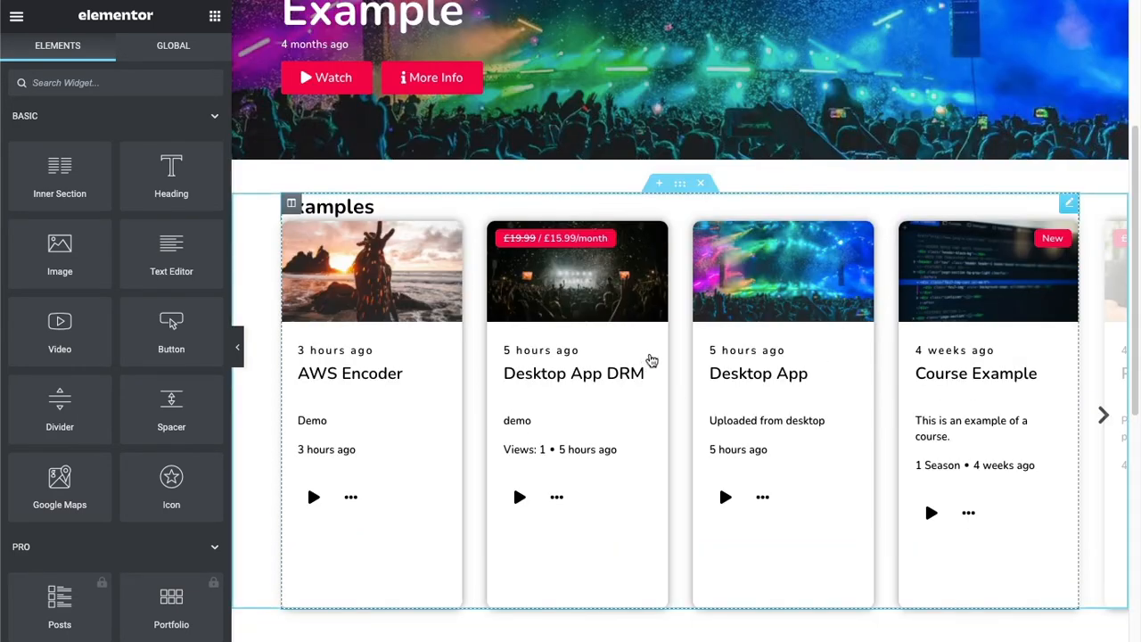
left_click(653, 360)
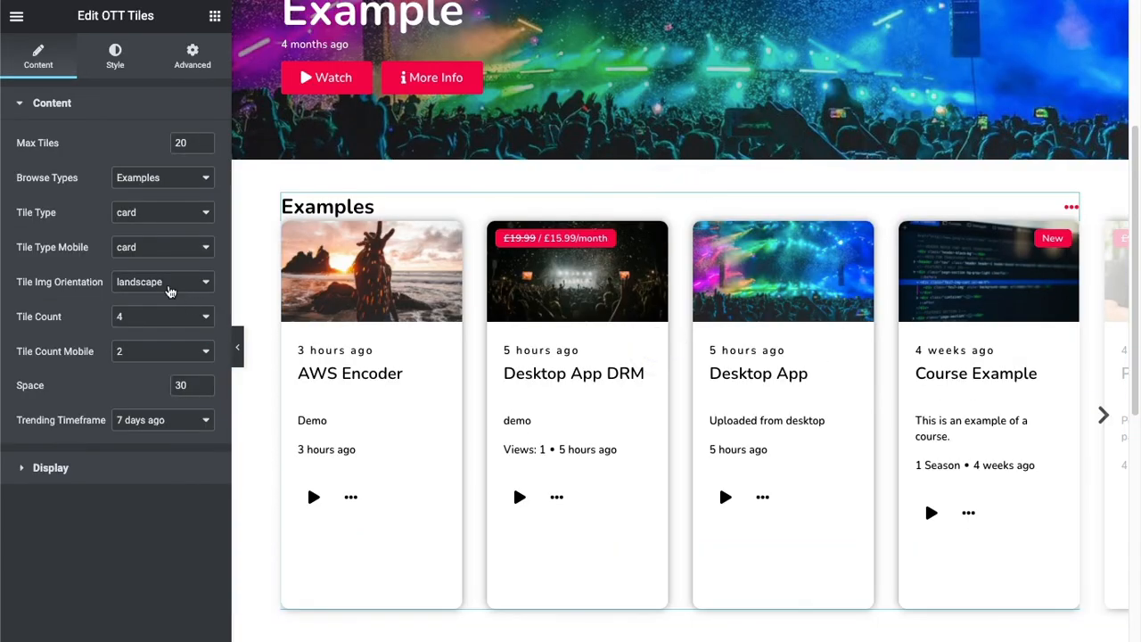
Try the hover and image tile types on the Examples tiles, then restore the card type.
left_click(159, 216)
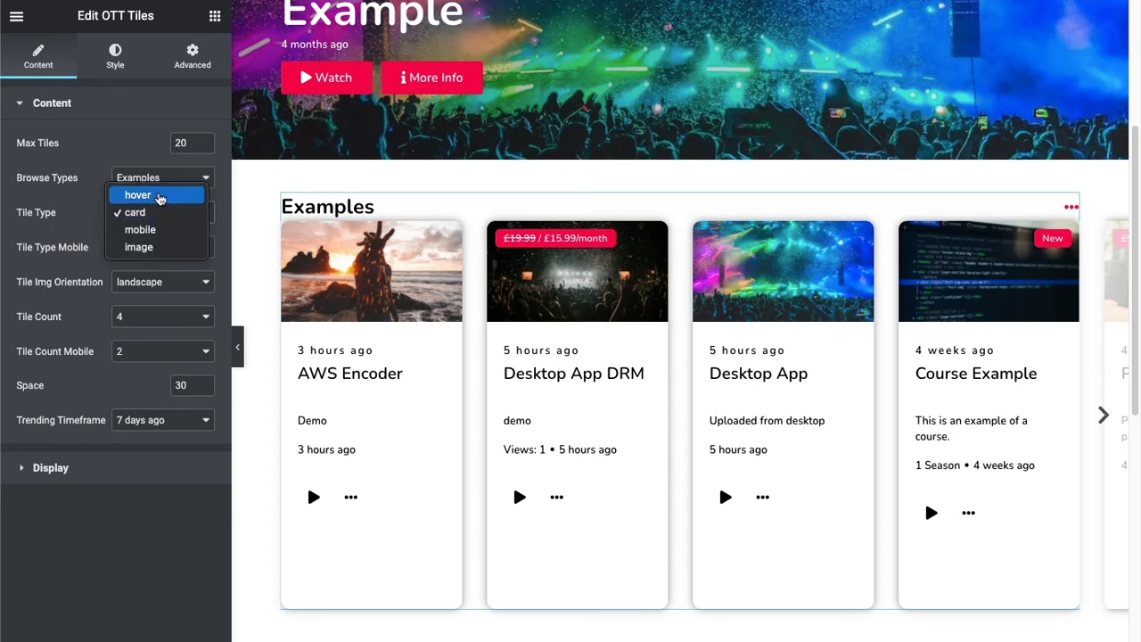
left_click(159, 195)
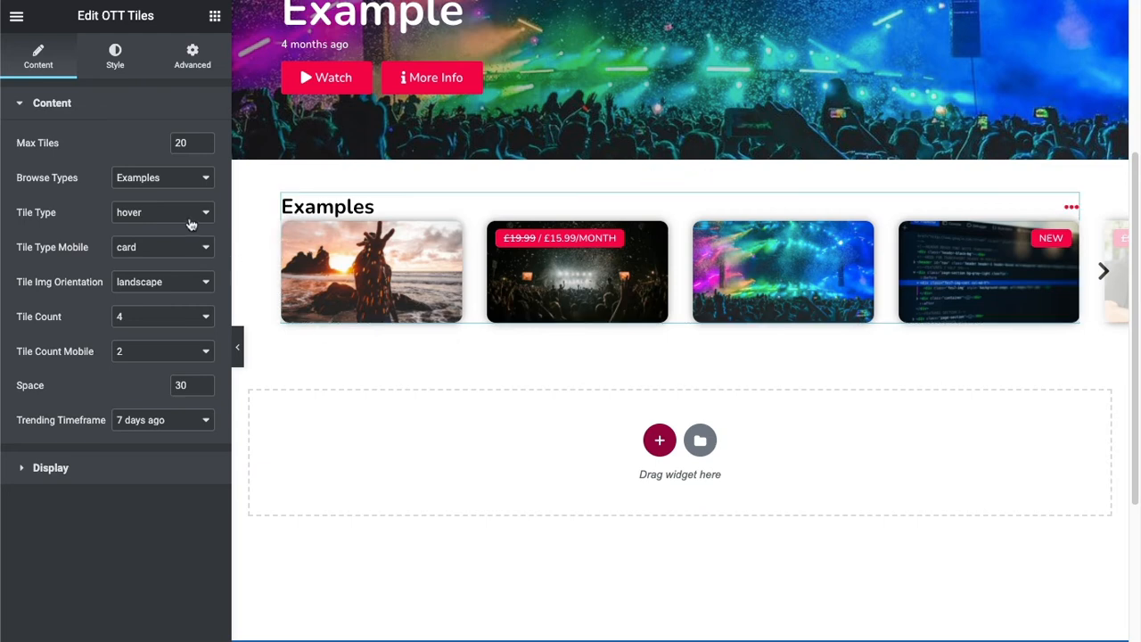
left_click(177, 214)
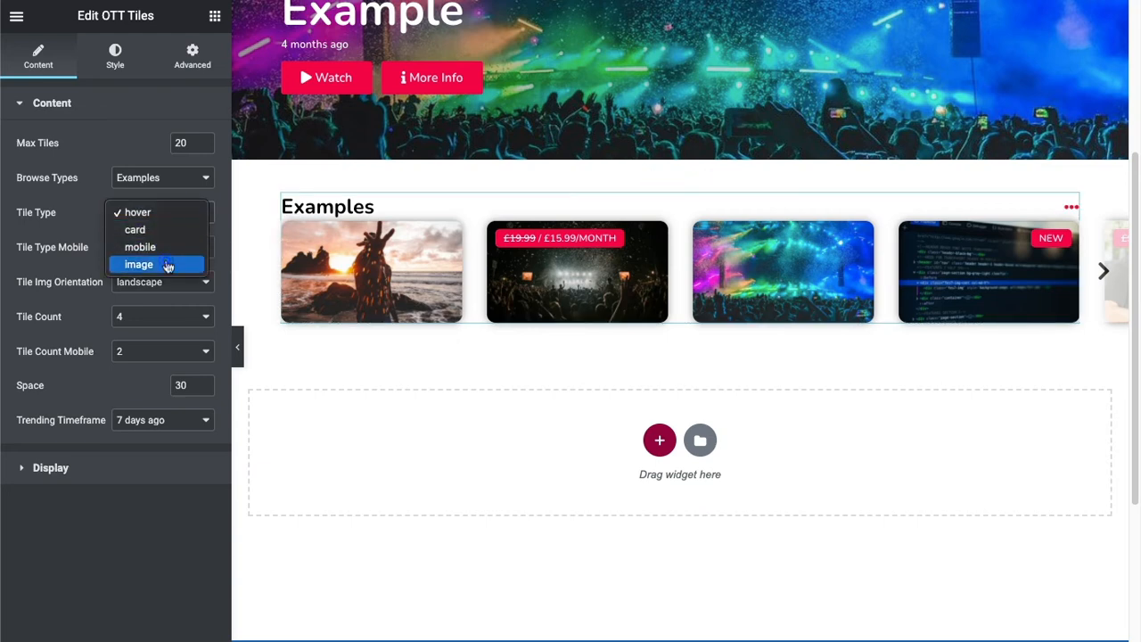
left_click(169, 264)
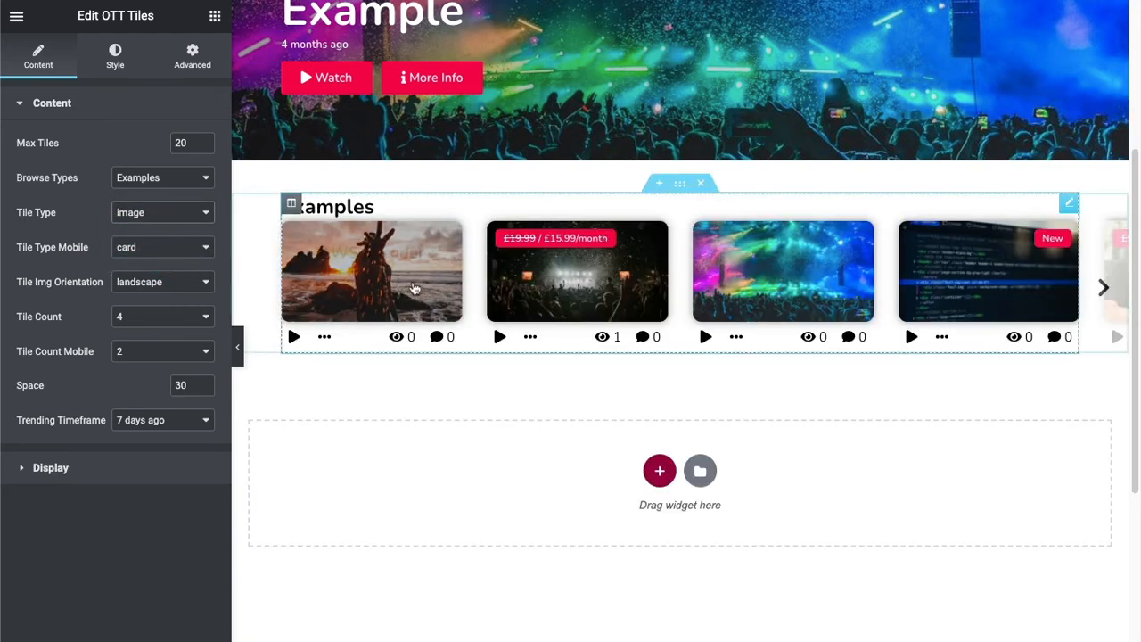
left_click(155, 223)
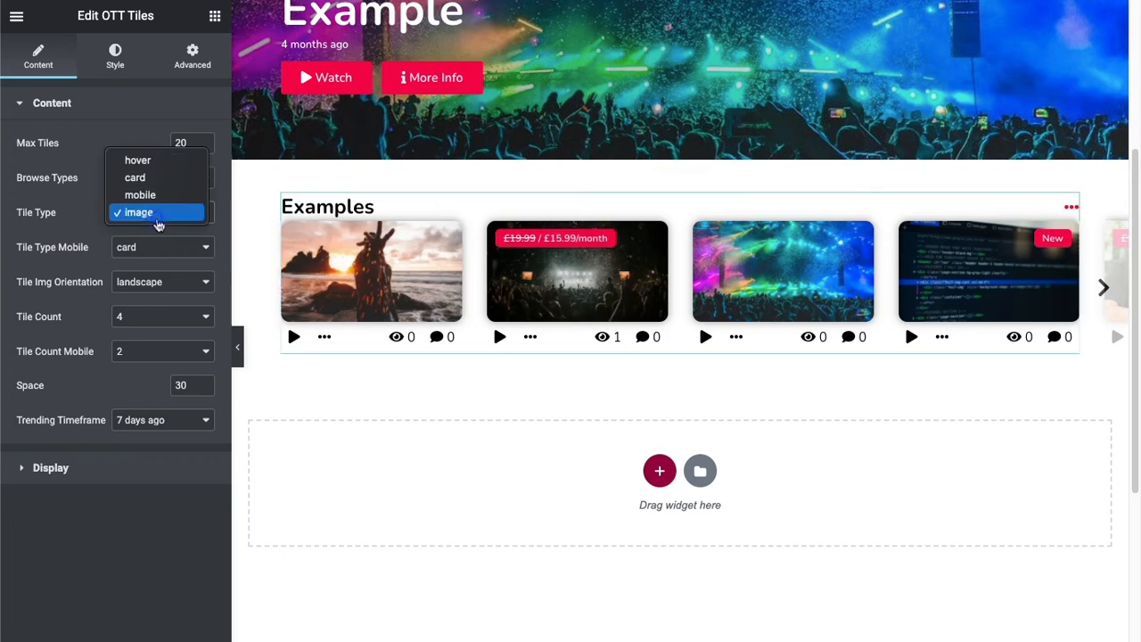
left_click(159, 175)
Try the portrait and square image orientations on the Examples tiles, then restore landscape.
left_click(156, 281)
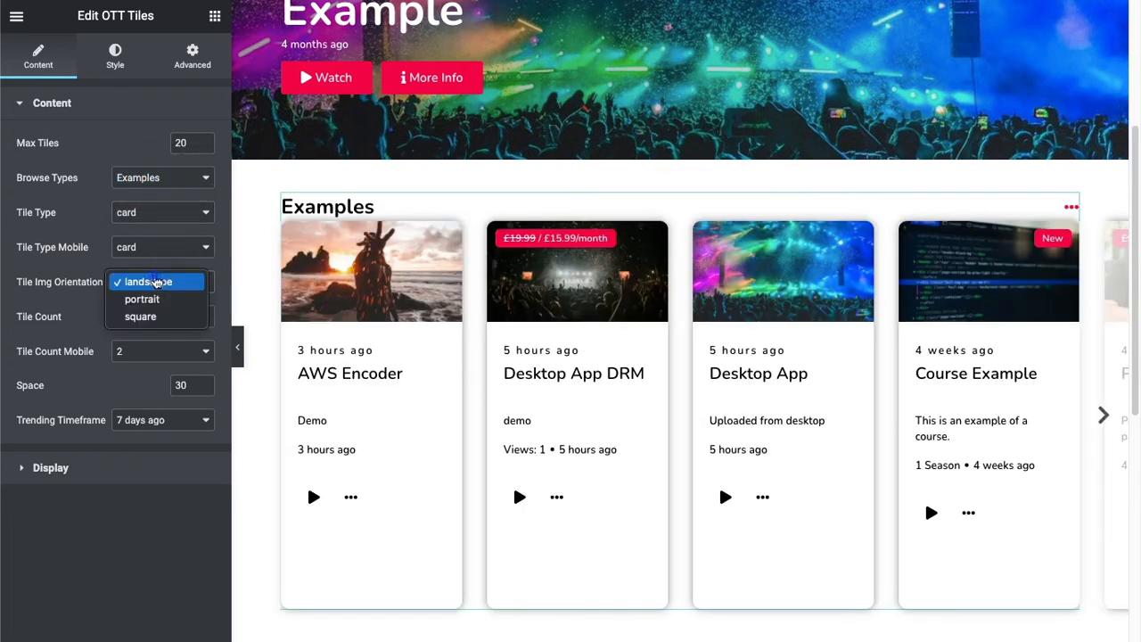
left_click(156, 300)
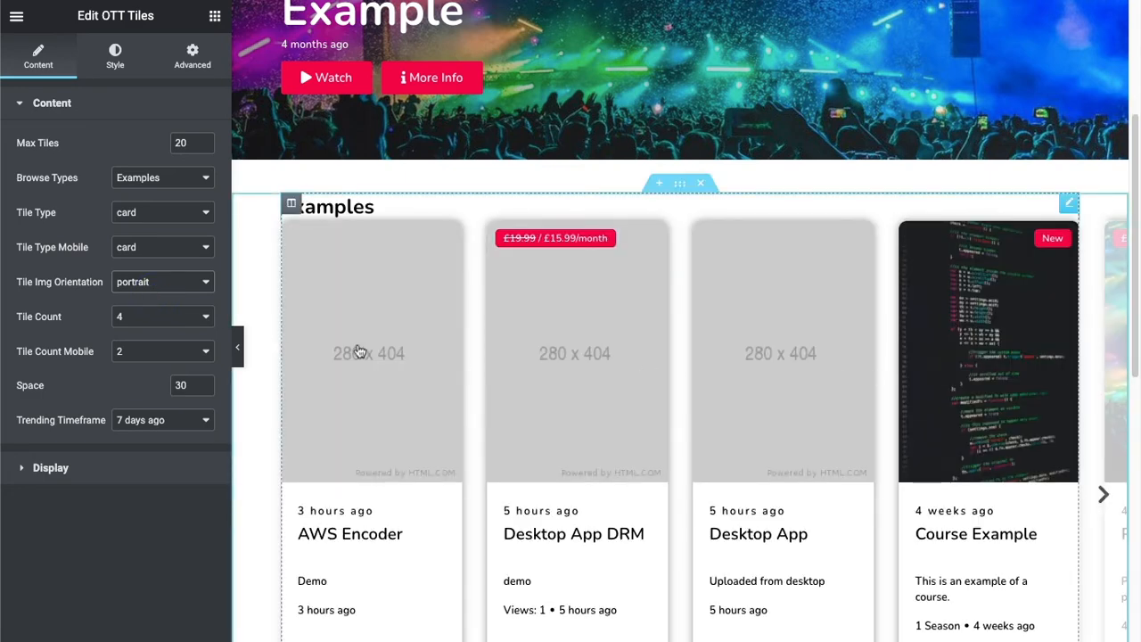
left_click(160, 282)
left_click(160, 300)
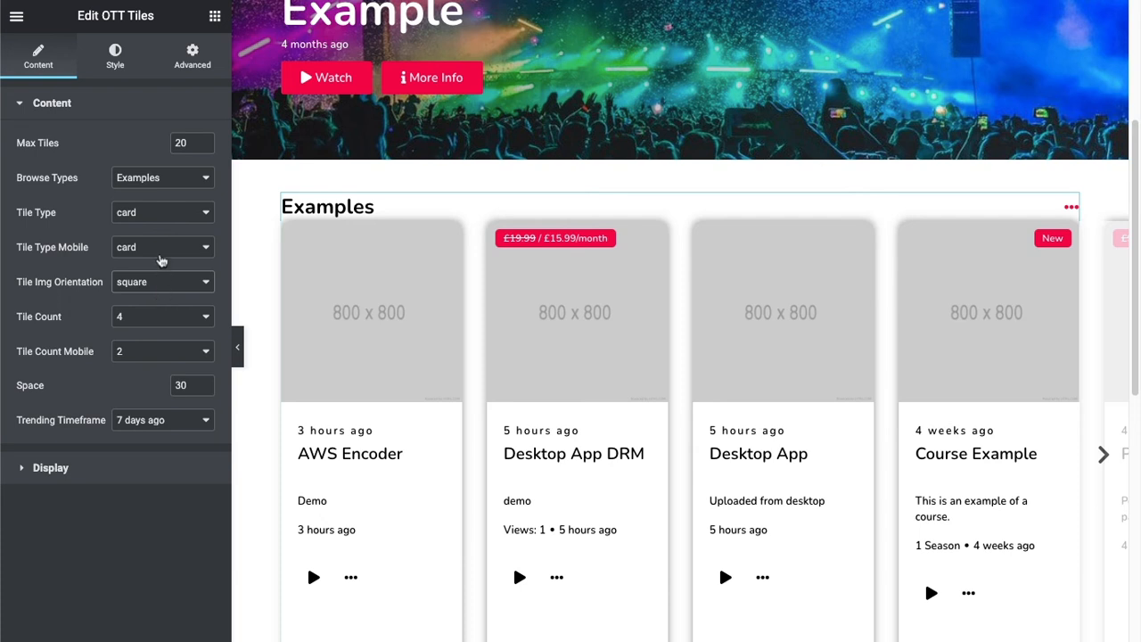
left_click(161, 254)
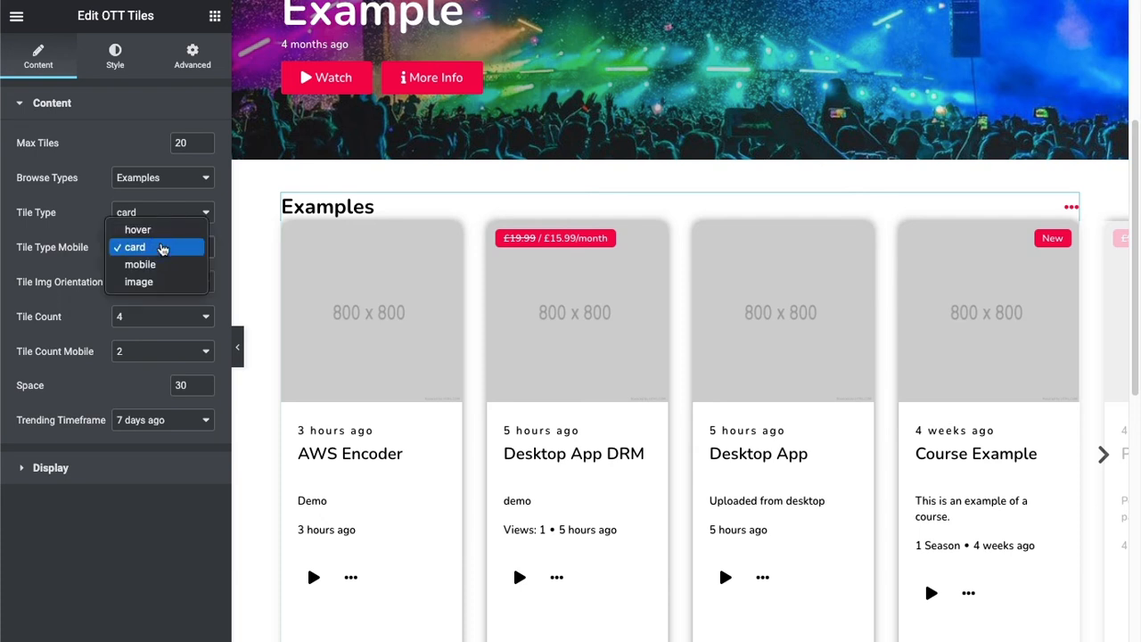
left_click(59, 264)
left_click(151, 286)
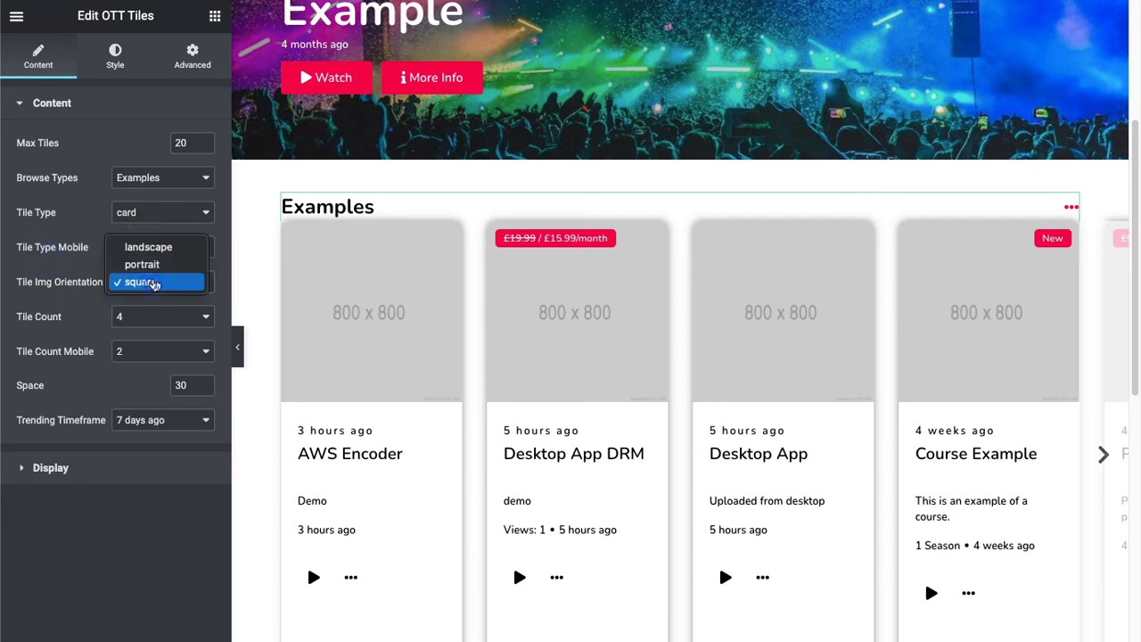
left_click(159, 253)
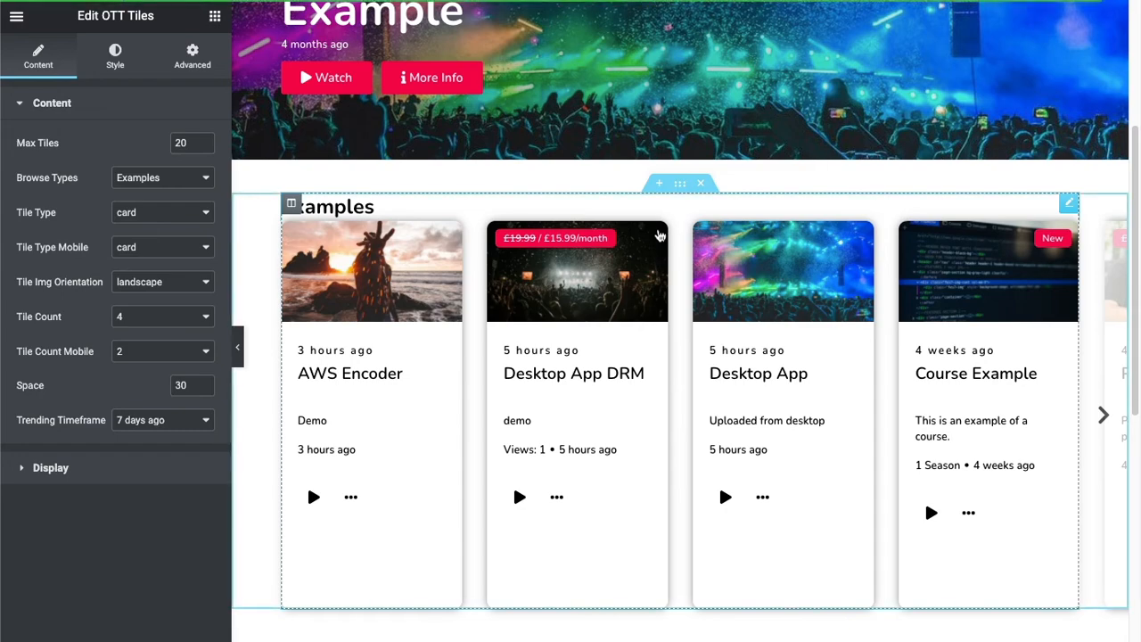
Duplicate the OTT Tiles widget and set the copy's browse type to Featured.
right_click(679, 252)
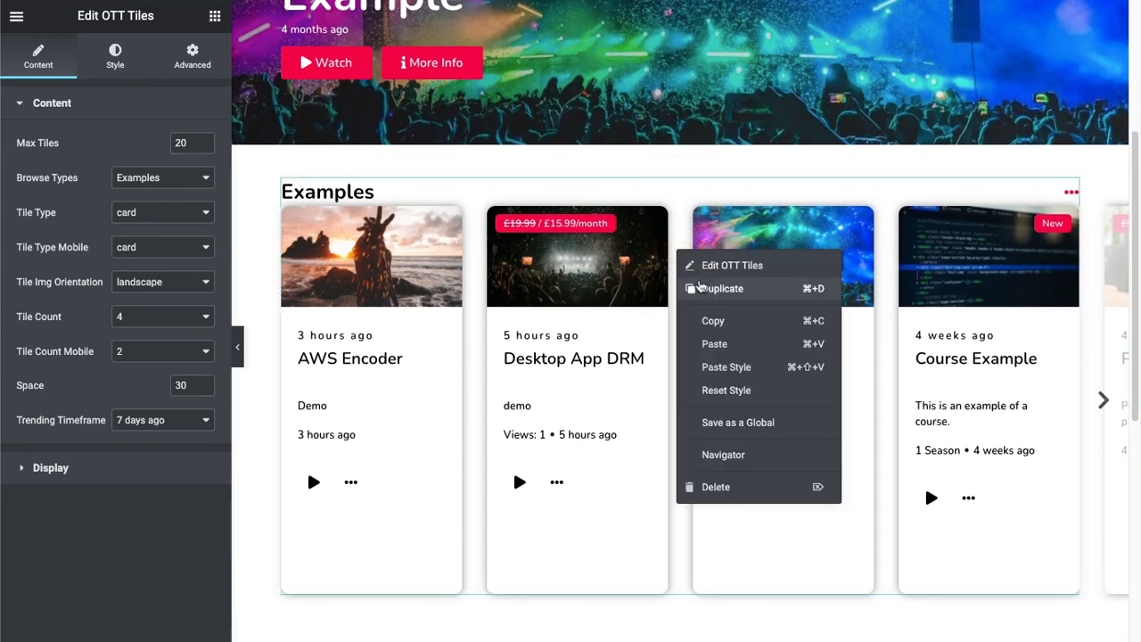
left_click(699, 284)
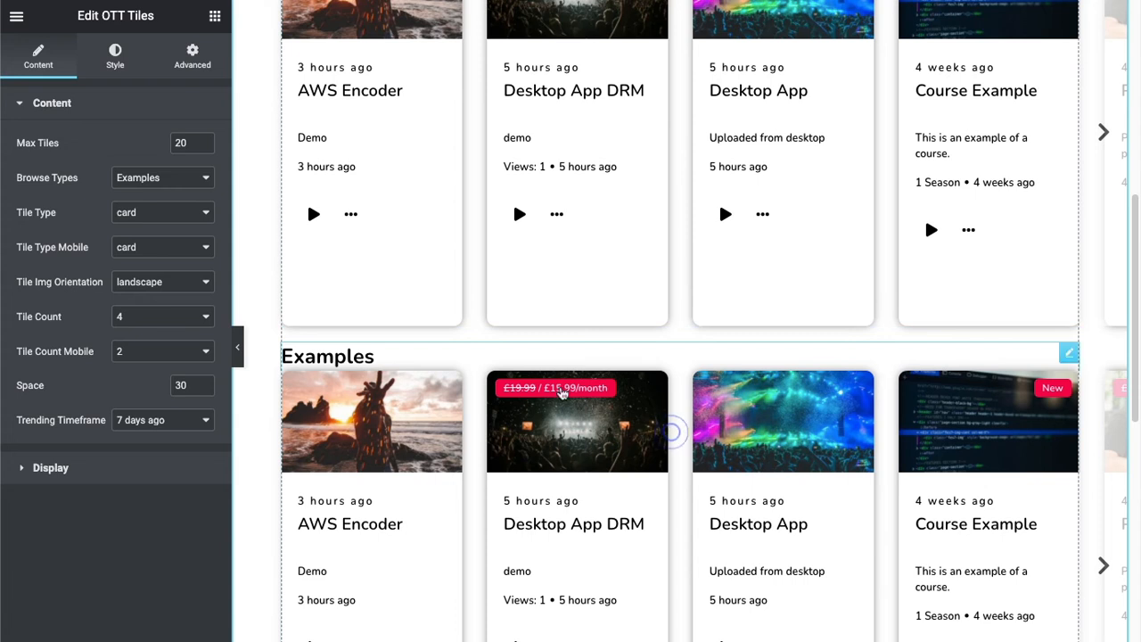
left_click(172, 178)
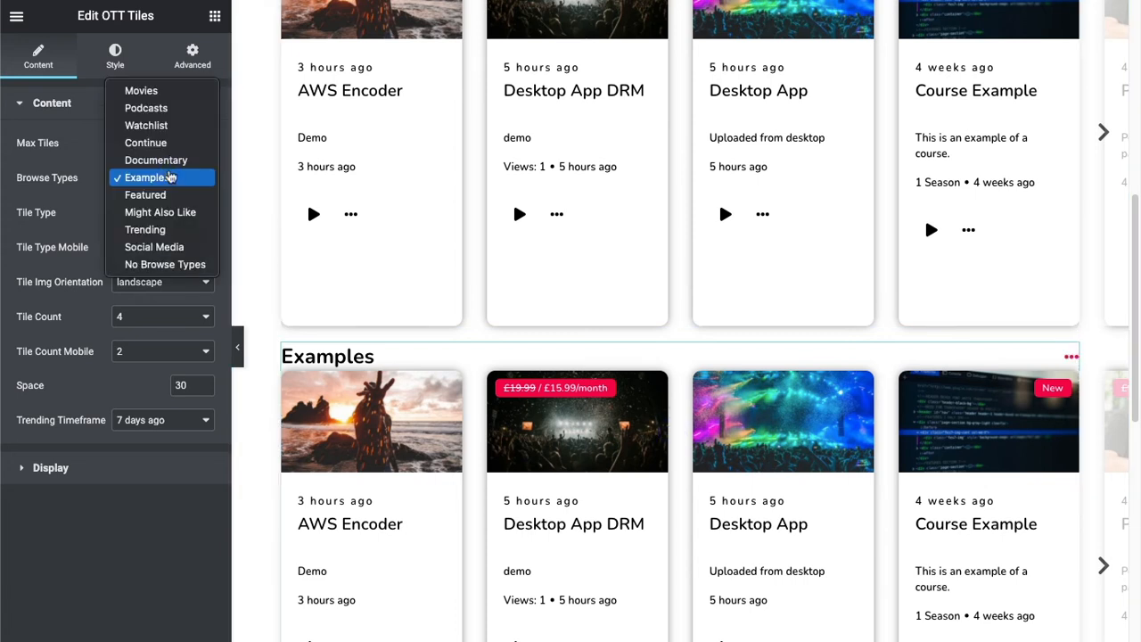
left_click(152, 194)
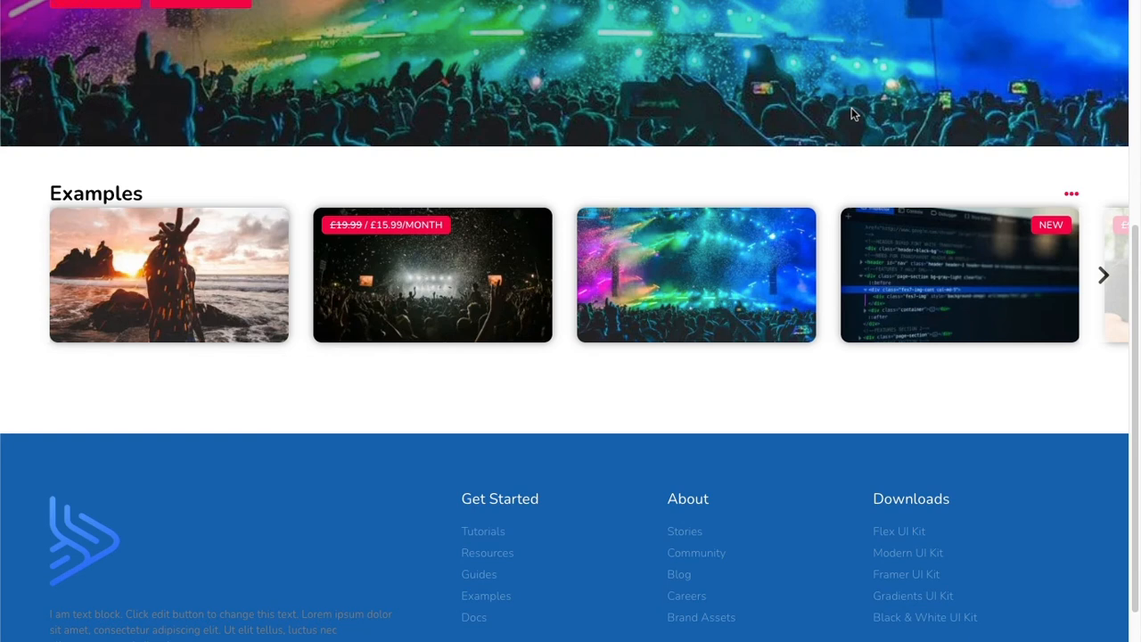
Review the card tiles in the Examples and Featured rows and the rest of the homepage on the live site.
scroll(851, 114, "down", 6)
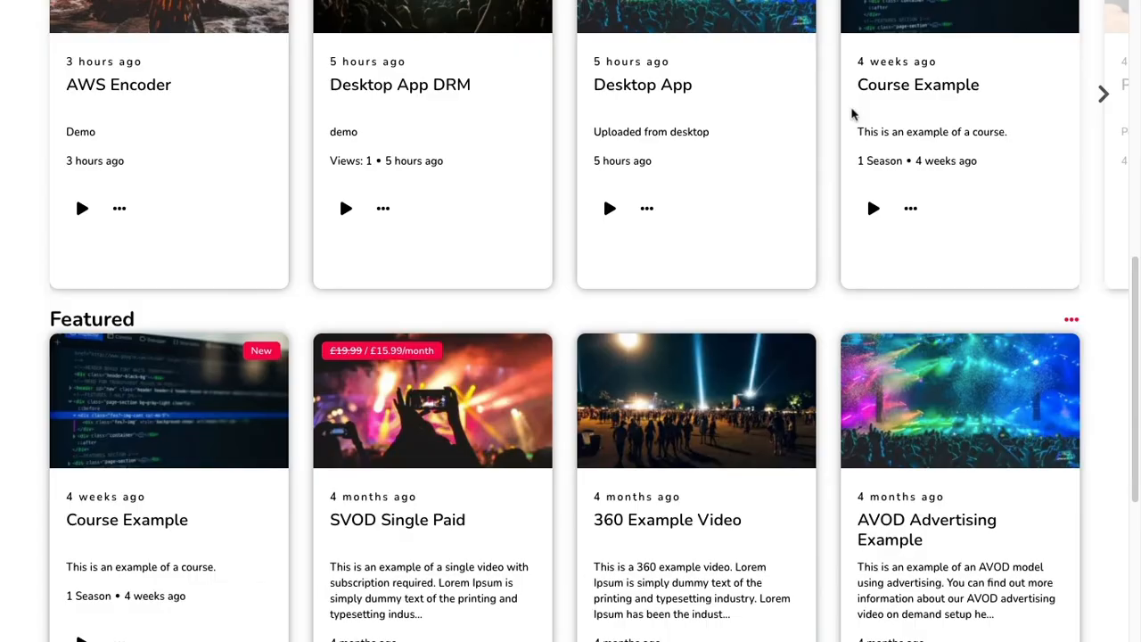
scroll(851, 114, "up", 10)
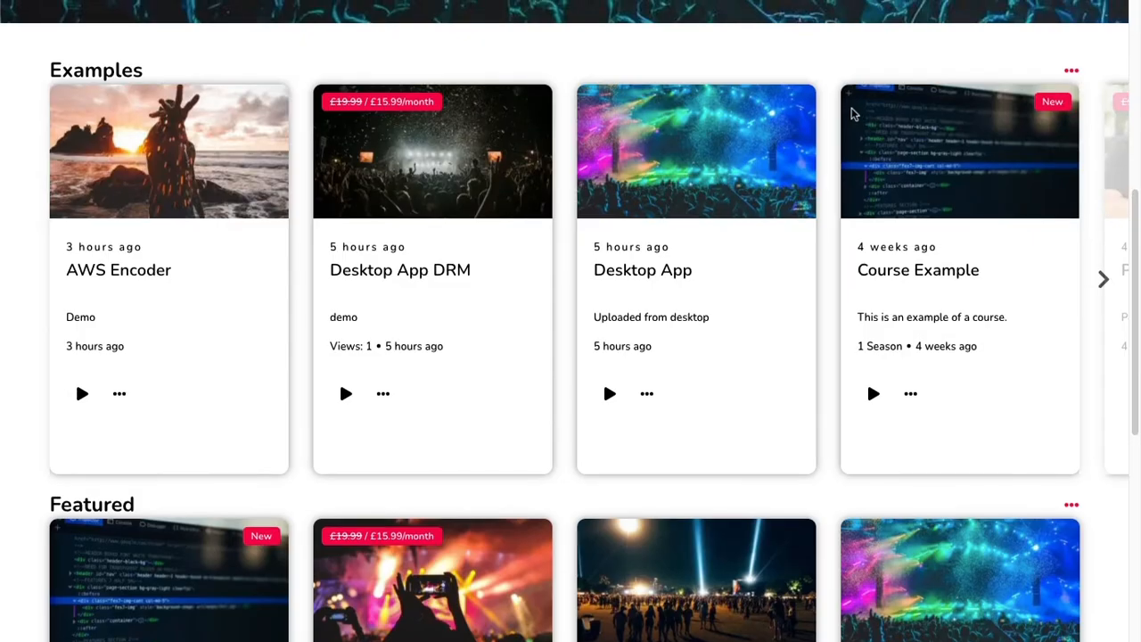
scroll(852, 114, "up", 2)
scroll(851, 114, "down", 8)
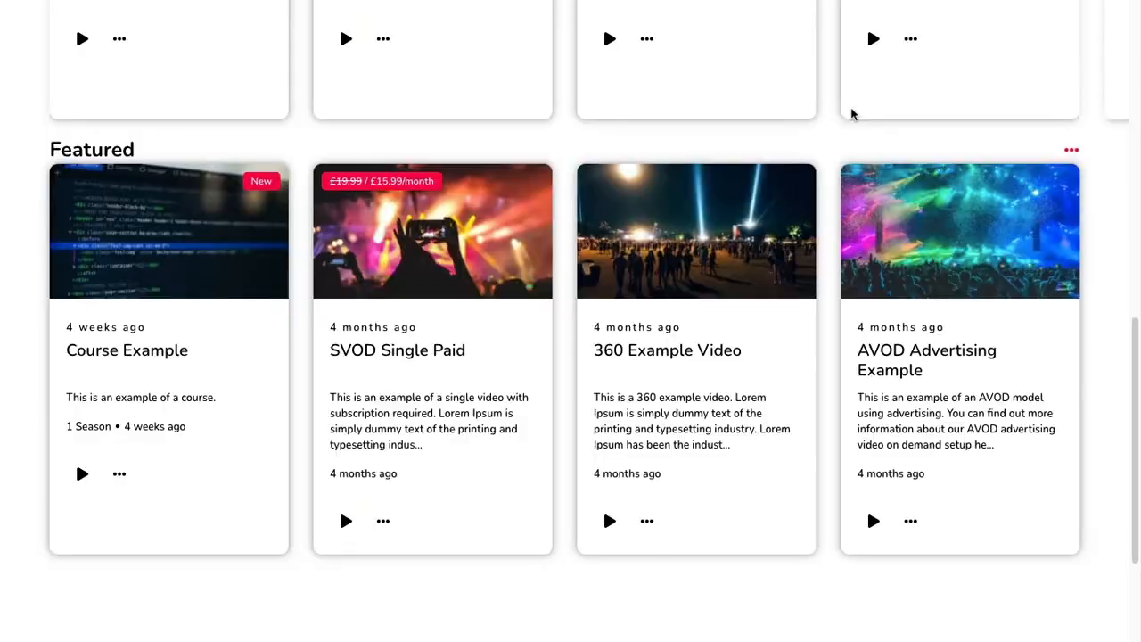
scroll(853, 115, "down", 5)
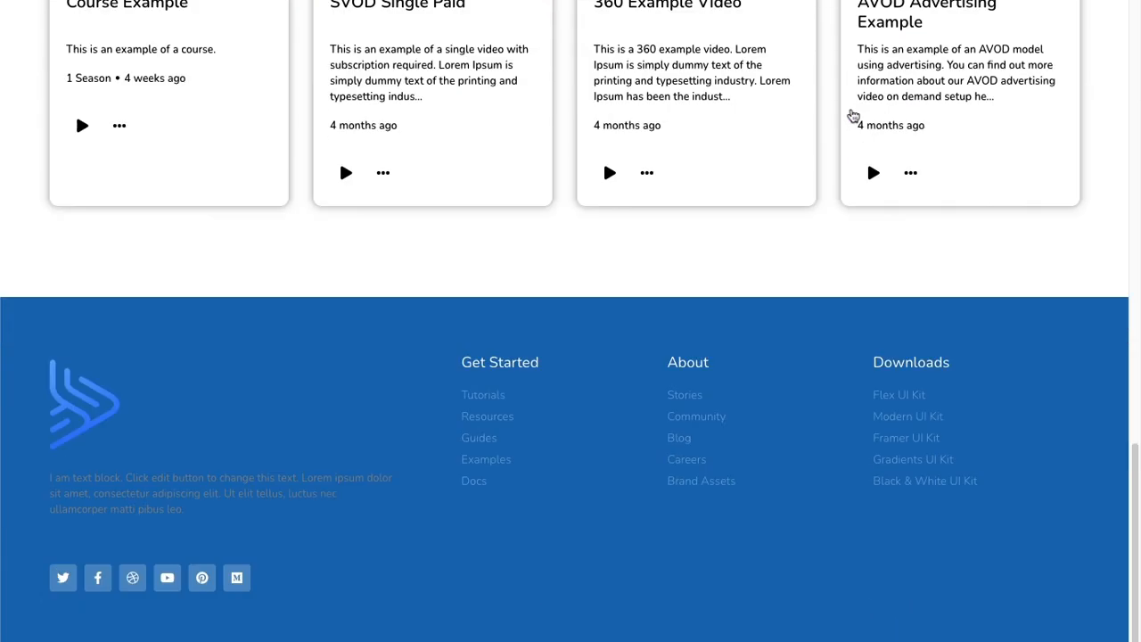
scroll(853, 116, "up", 9)
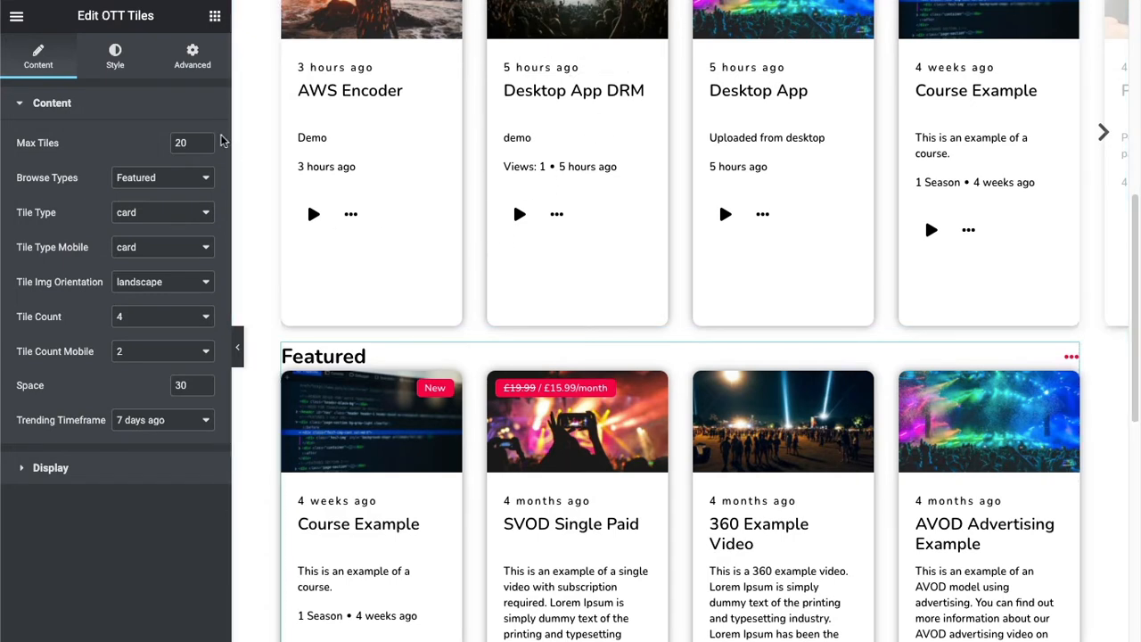
Return to the Elementor homepage editor and add a new single-column section below the Featured tile row.
left_click(214, 16)
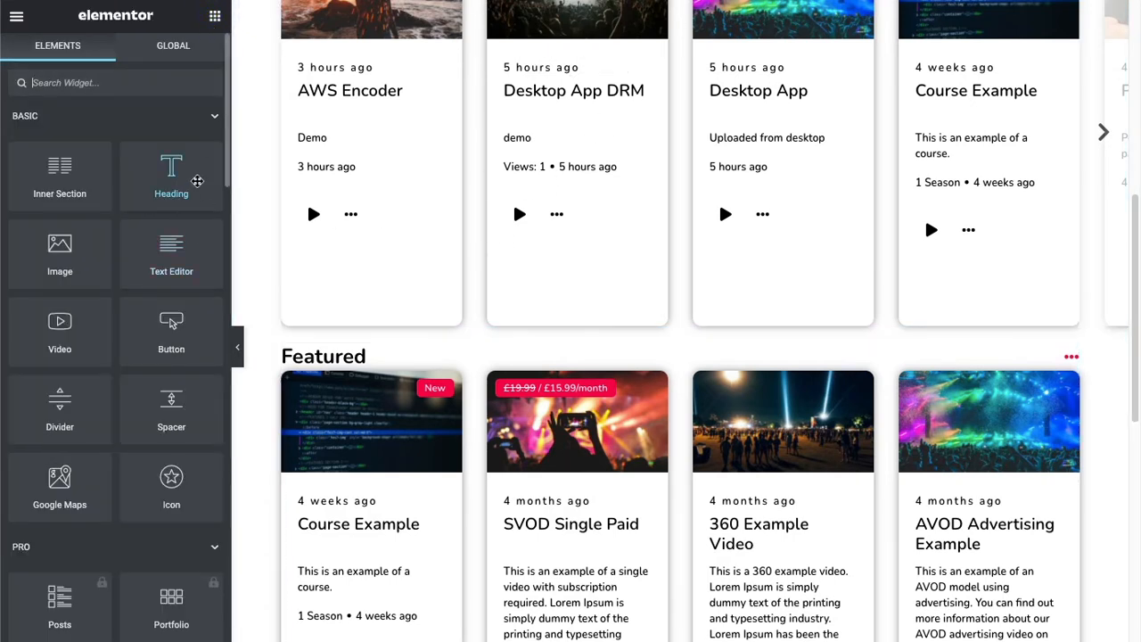
scroll(112, 223, "down", 3)
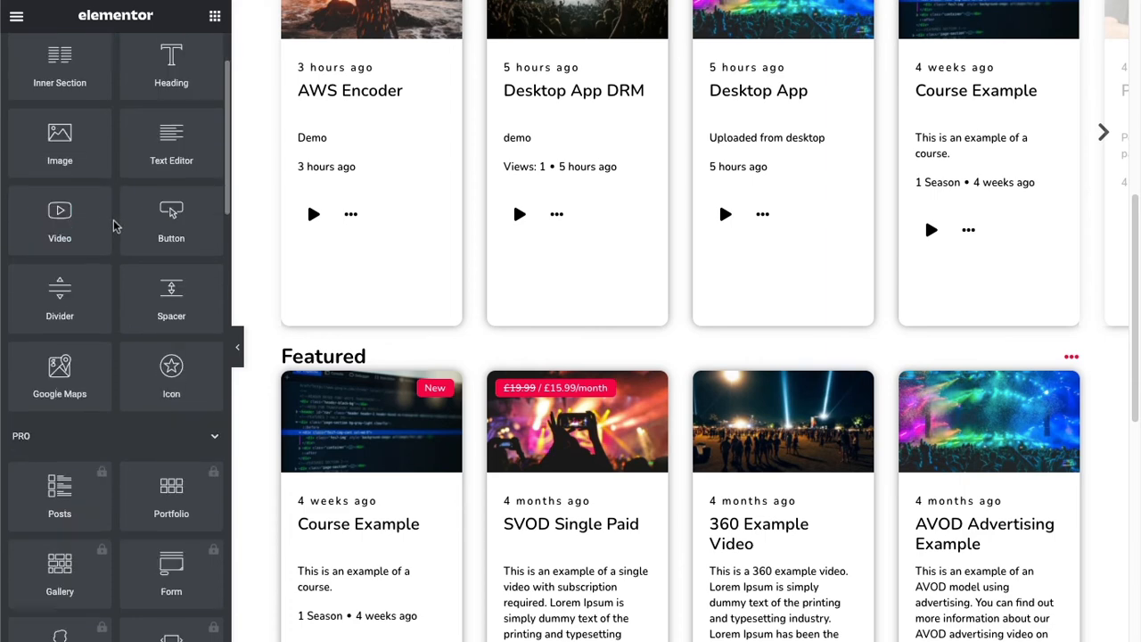
scroll(120, 223, "up", 3)
scroll(731, 419, "down", 6)
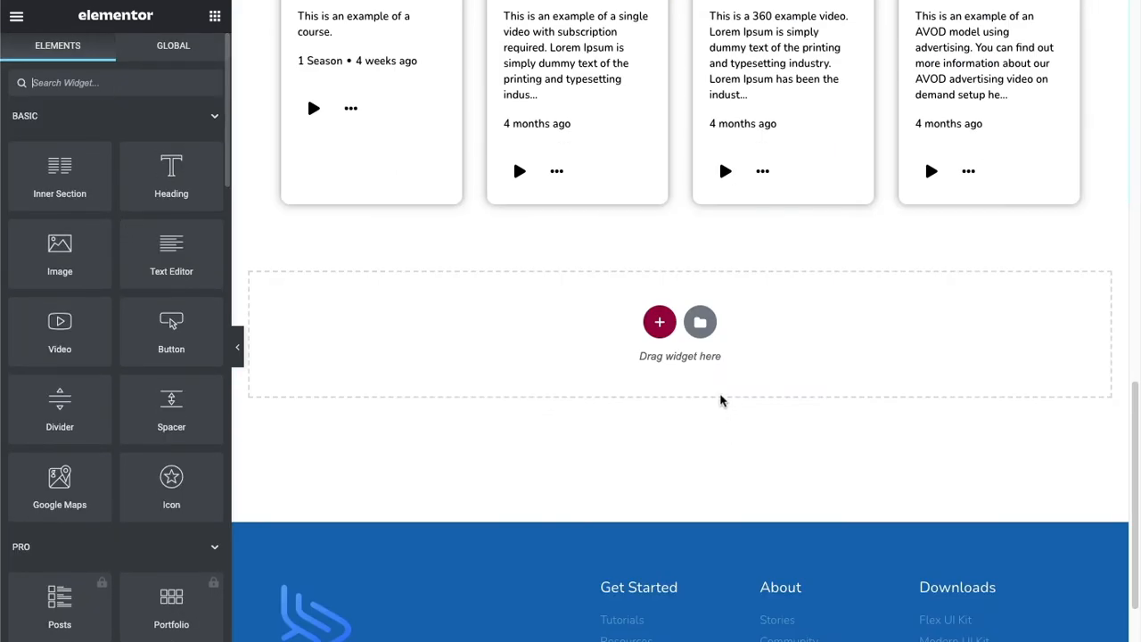
scroll(718, 415, "up", 3)
scroll(705, 482, "down", 1)
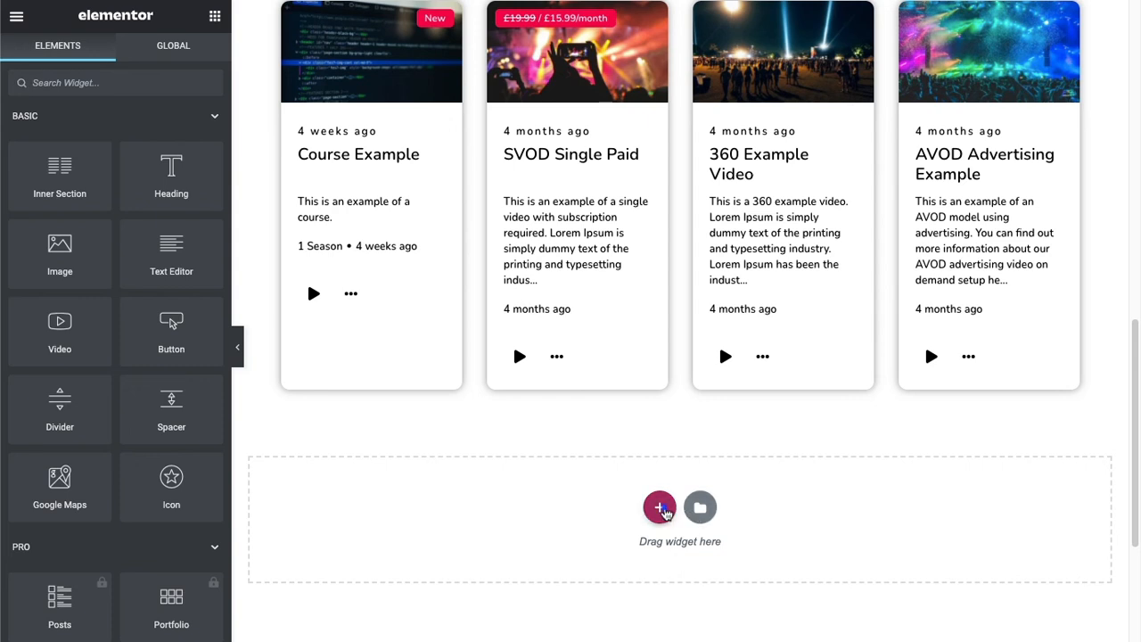
left_click(659, 506)
left_click(480, 544)
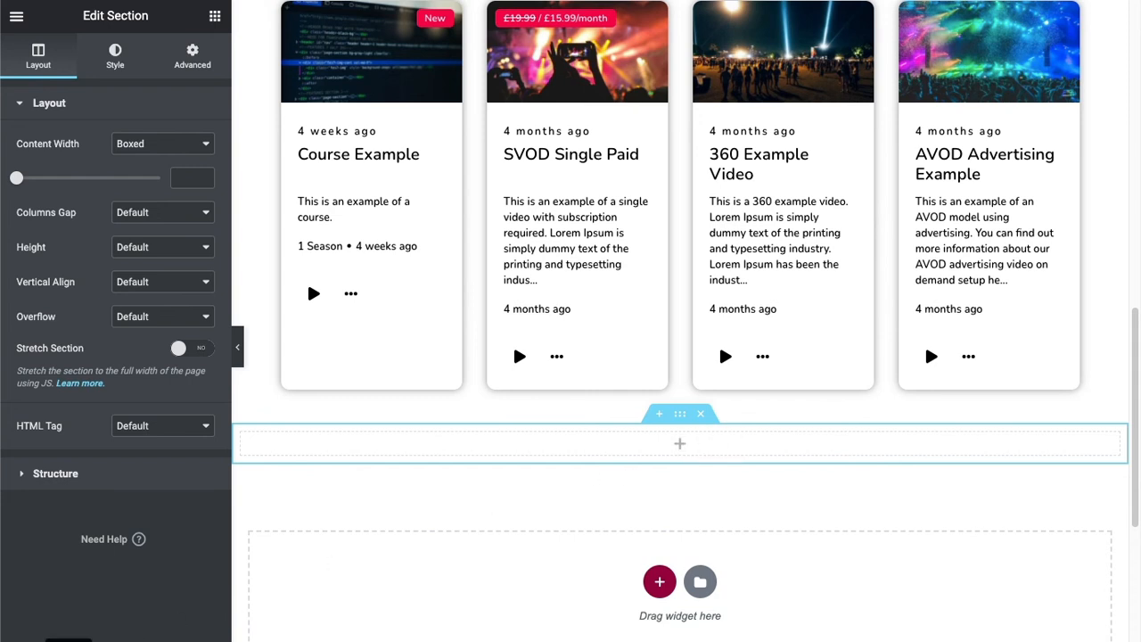
Give the new section a classic background using the media library image of the singer with a raised arm on a blue-lit stage.
left_click(683, 411)
left_click(118, 57)
left_click(138, 178)
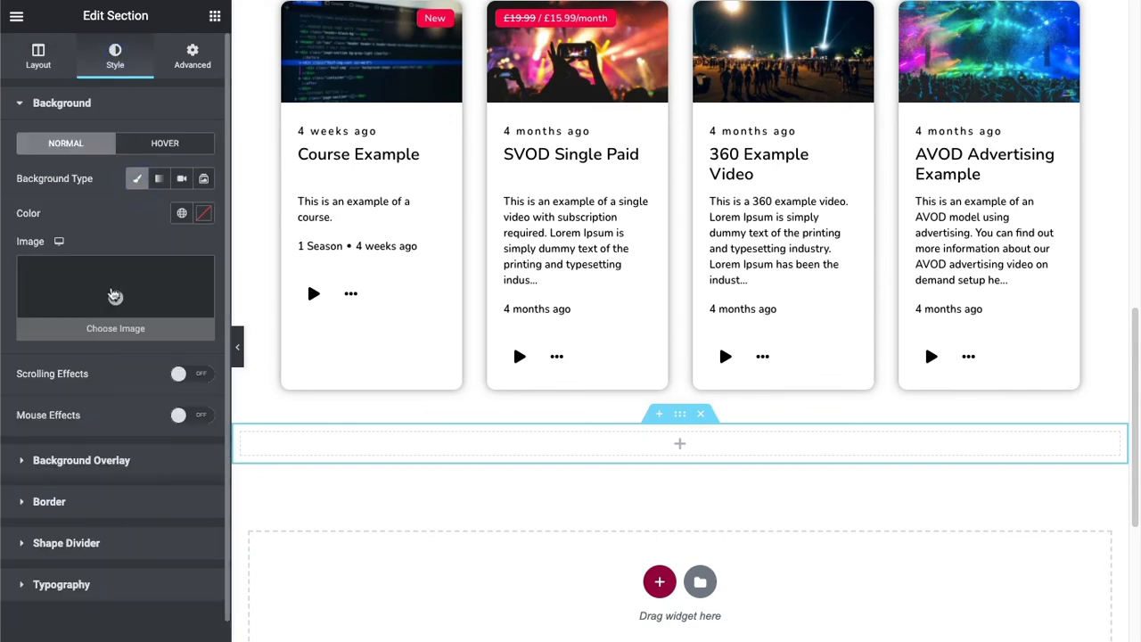
left_click(115, 296)
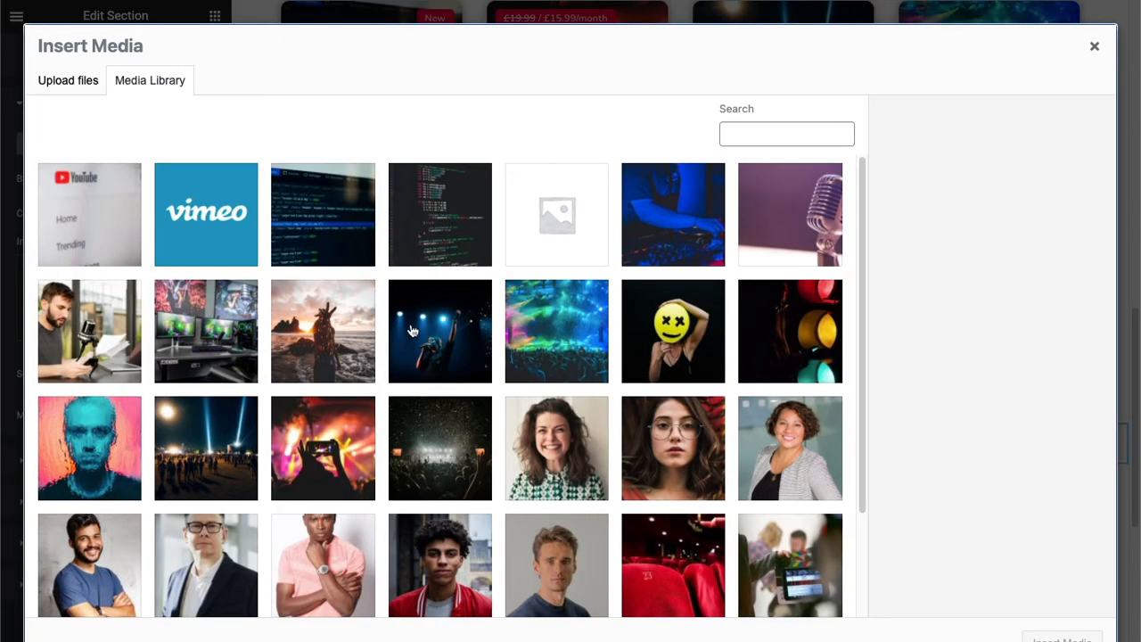
left_click(412, 331)
left_click(1062, 638)
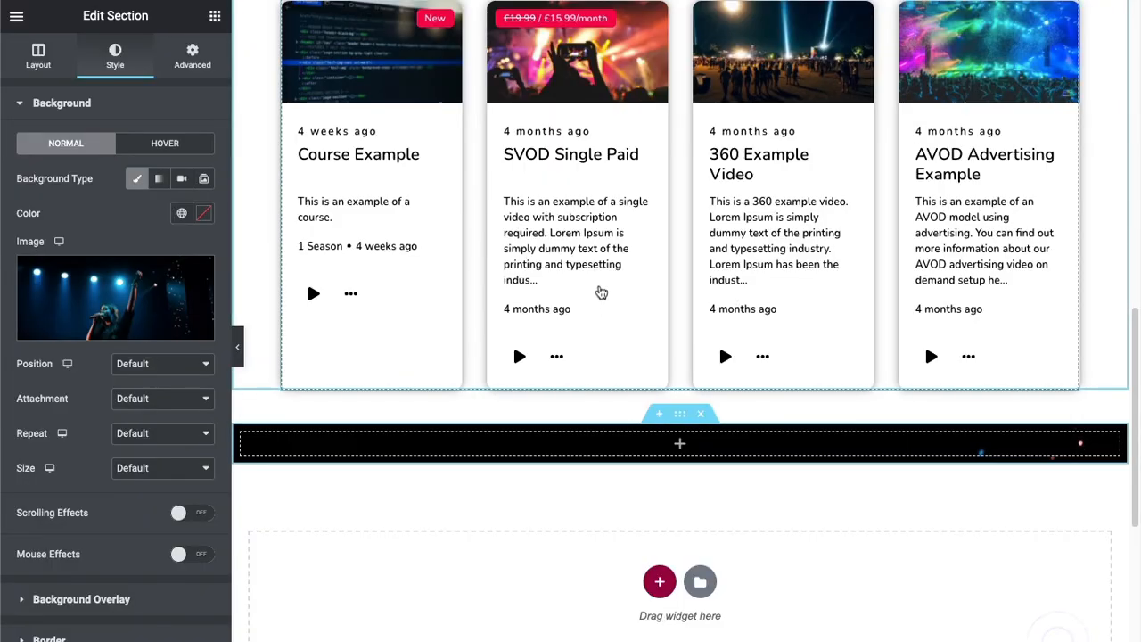
Set the image section's content width to Full Width, columns gap to No Gap and minimum height to 300 px.
left_click(39, 61)
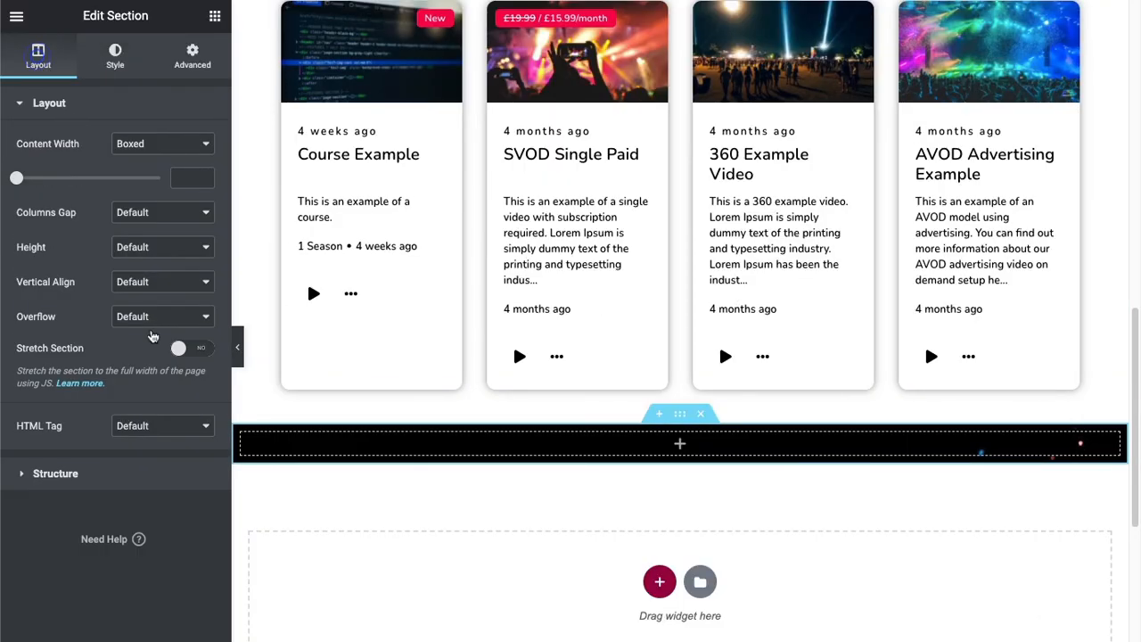
left_click(165, 145)
left_click(165, 160)
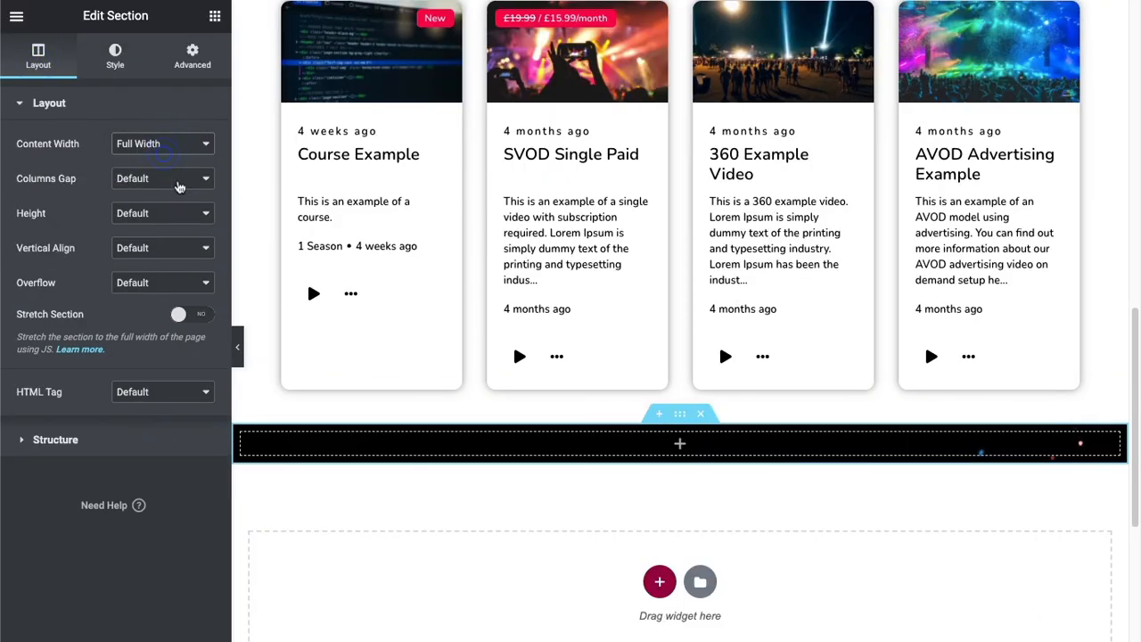
left_click(178, 183)
left_click(169, 192)
left_click(163, 215)
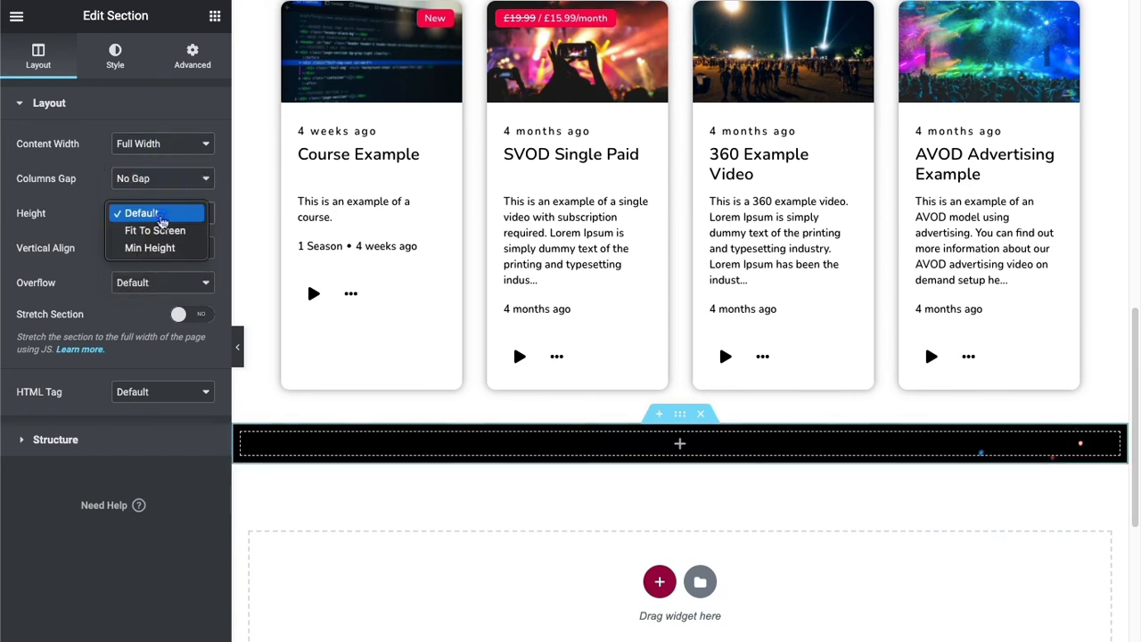
left_click(151, 248)
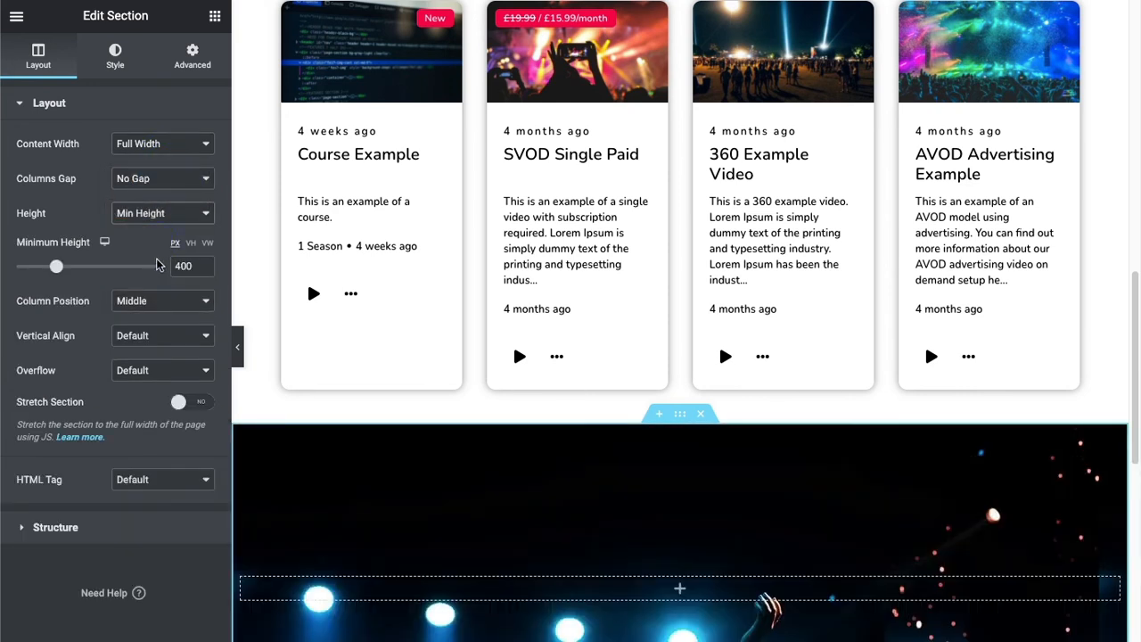
left_click_drag(182, 267, 171, 269)
type("3")
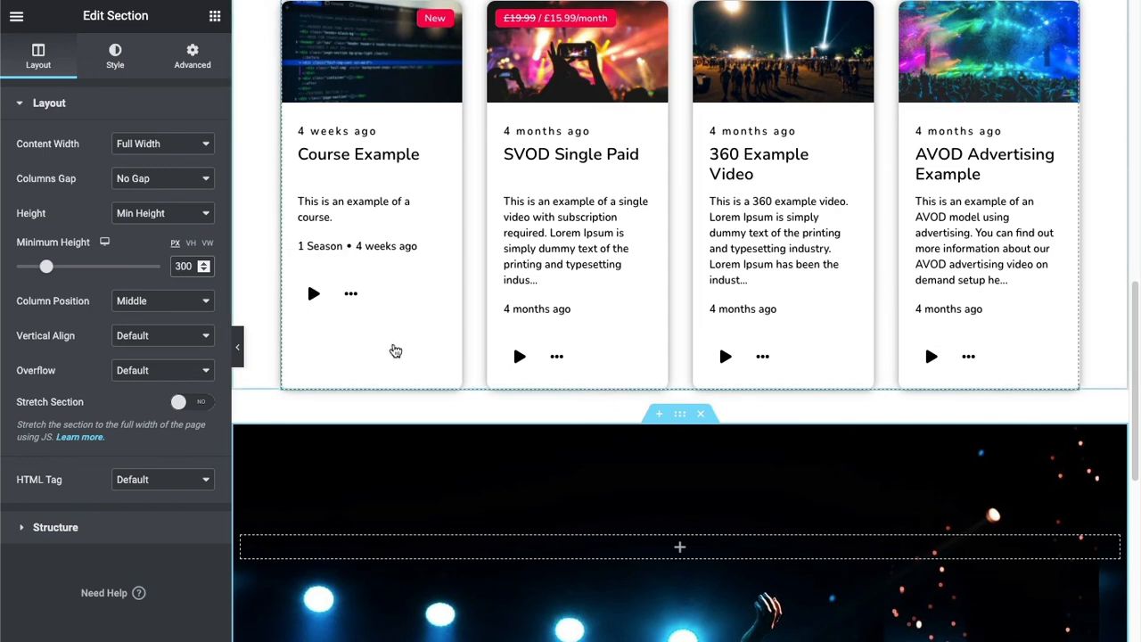
scroll(396, 350, "down", 2)
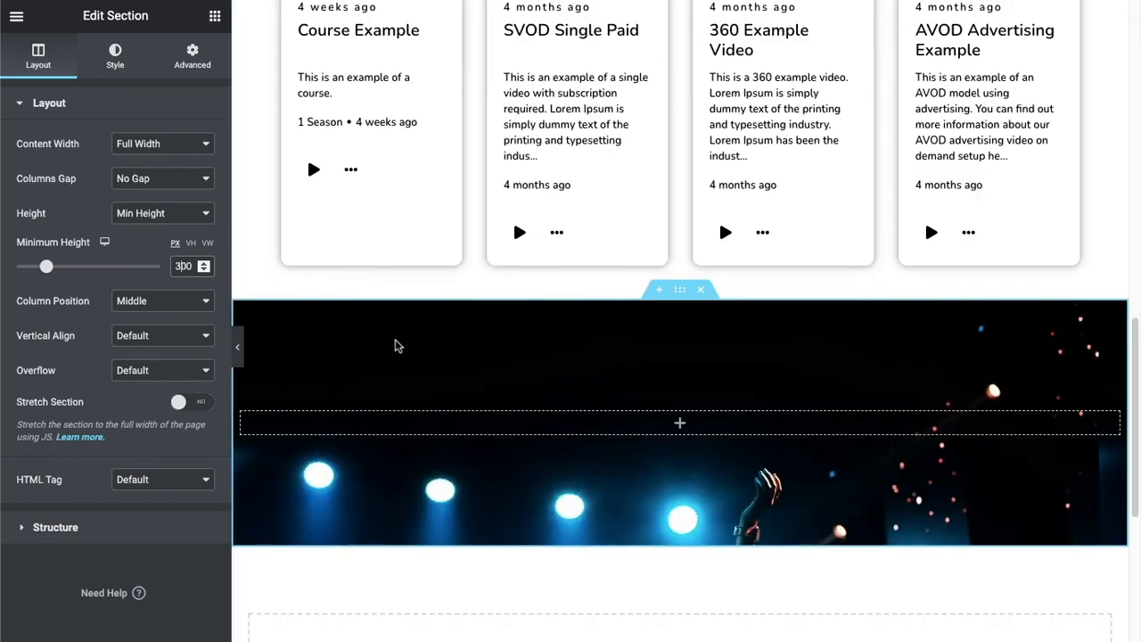
left_click(130, 257)
Set the section's background image position to Center Center.
left_click(118, 58)
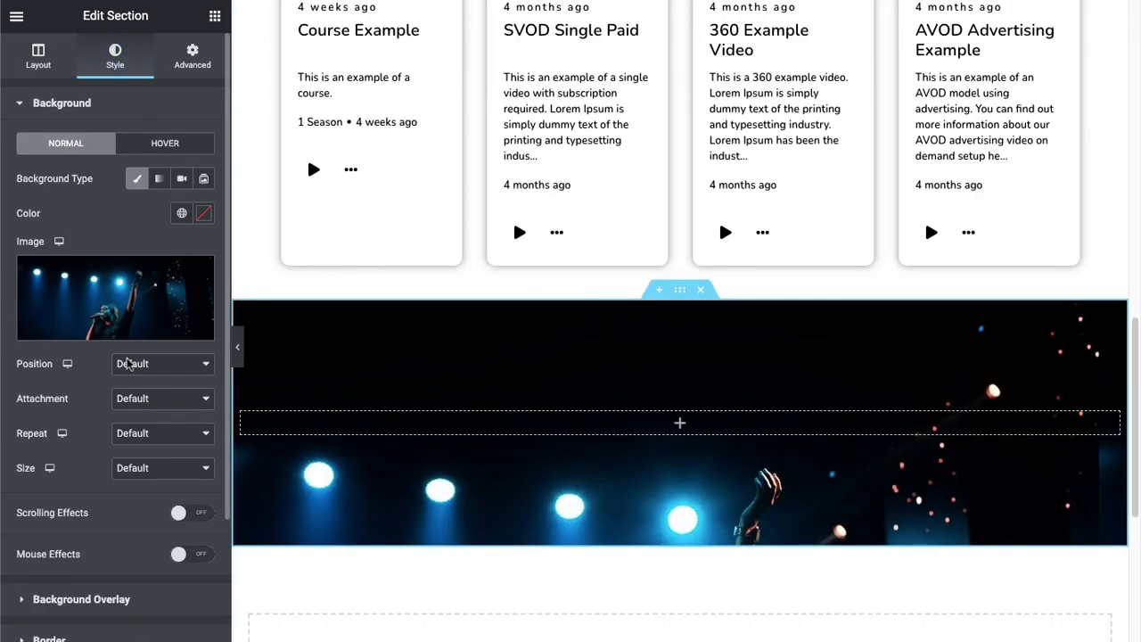
left_click(179, 364)
left_click(159, 380)
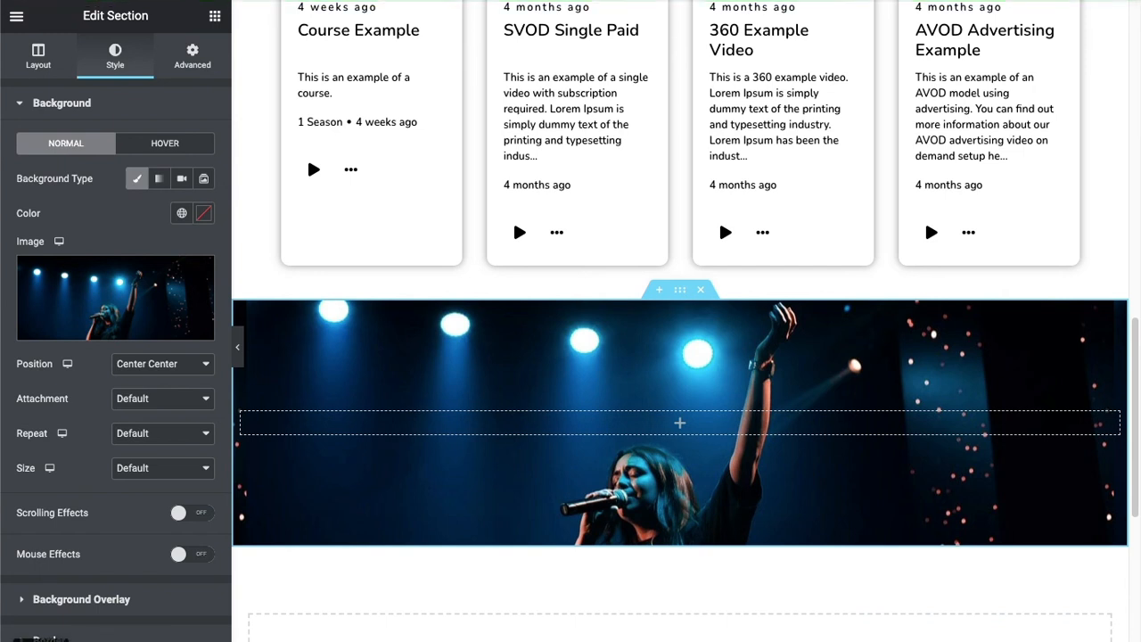
Try placing the image section above the tile rows in the Navigator, then move it back below them.
key("ctrl+i")
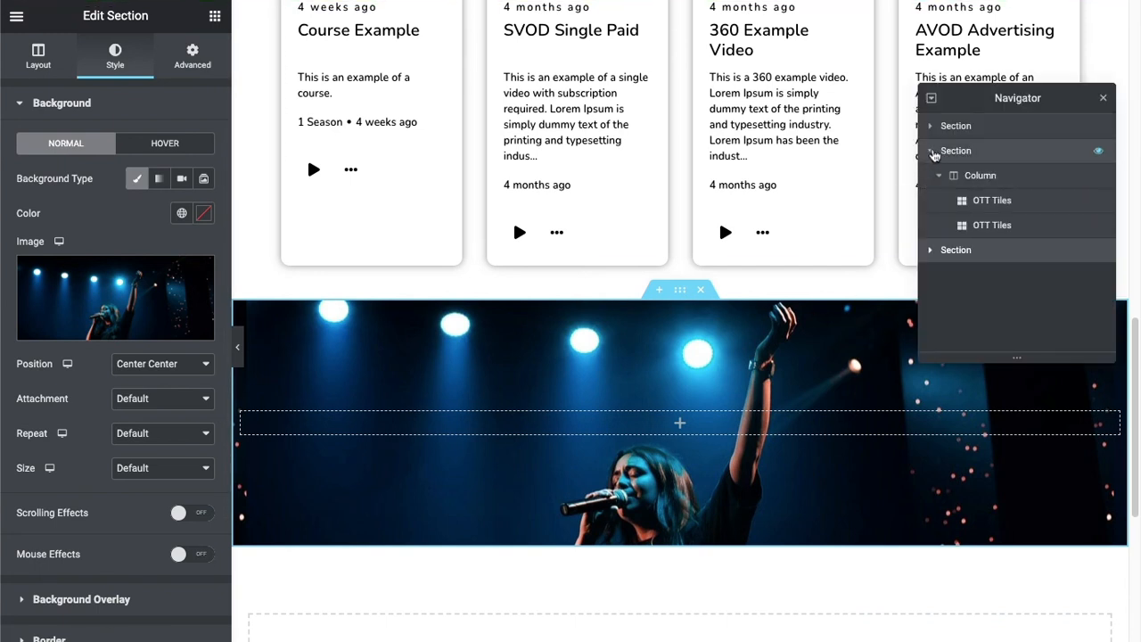
left_click(931, 151)
left_click_drag(954, 181, 966, 154)
scroll(638, 357, "up", 5)
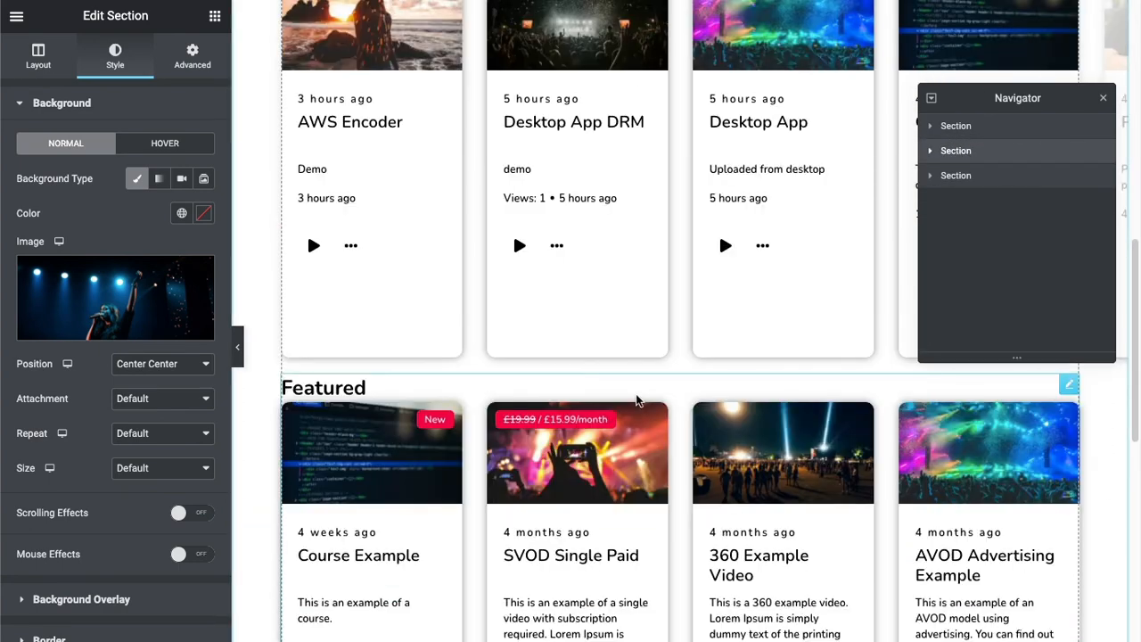
scroll(709, 368, "up", 4)
scroll(708, 369, "down", 2)
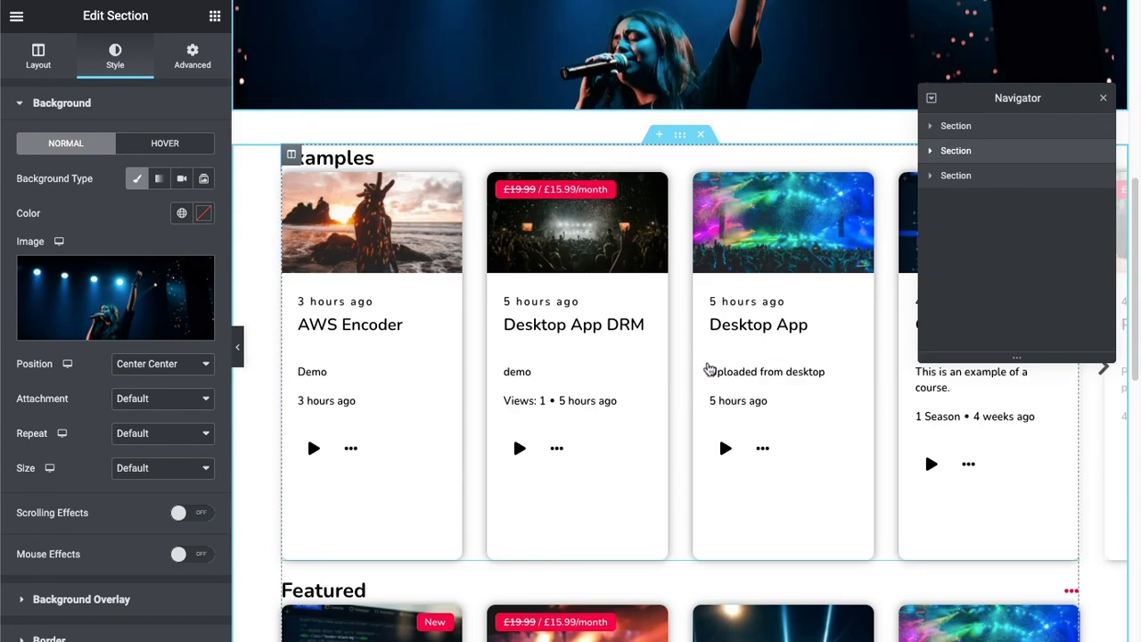
scroll(709, 370, "up", 6)
scroll(710, 369, "down", 3)
left_click_drag(958, 157, 958, 188)
scroll(844, 291, "down", 8)
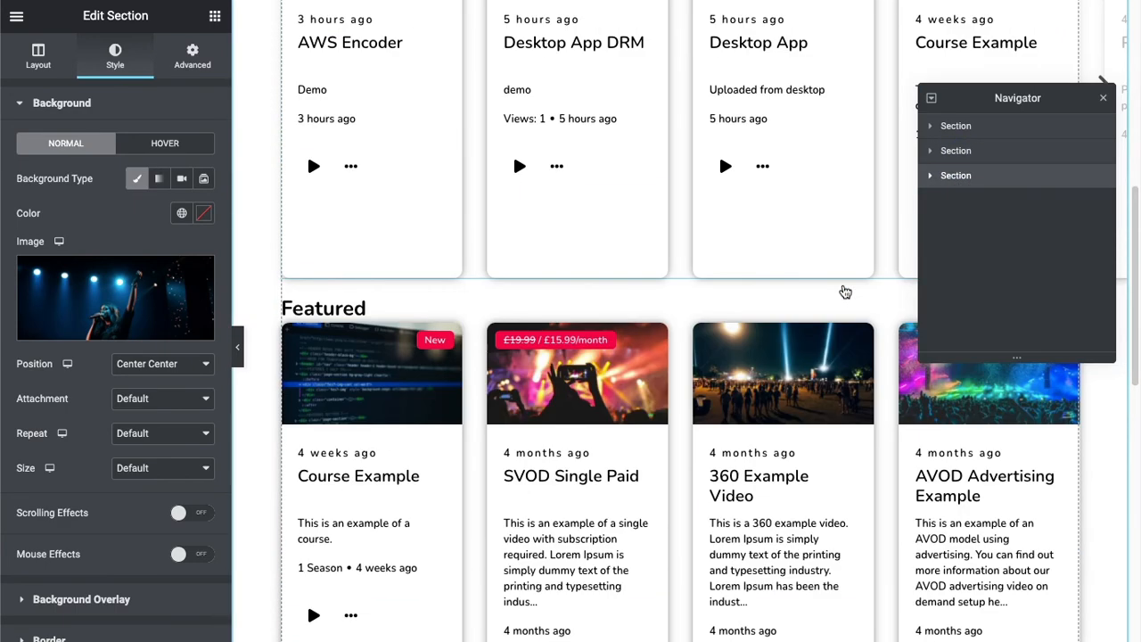
Review the full-width singer image section below the tile rows on the live homepage.
scroll(838, 291, "up", 1)
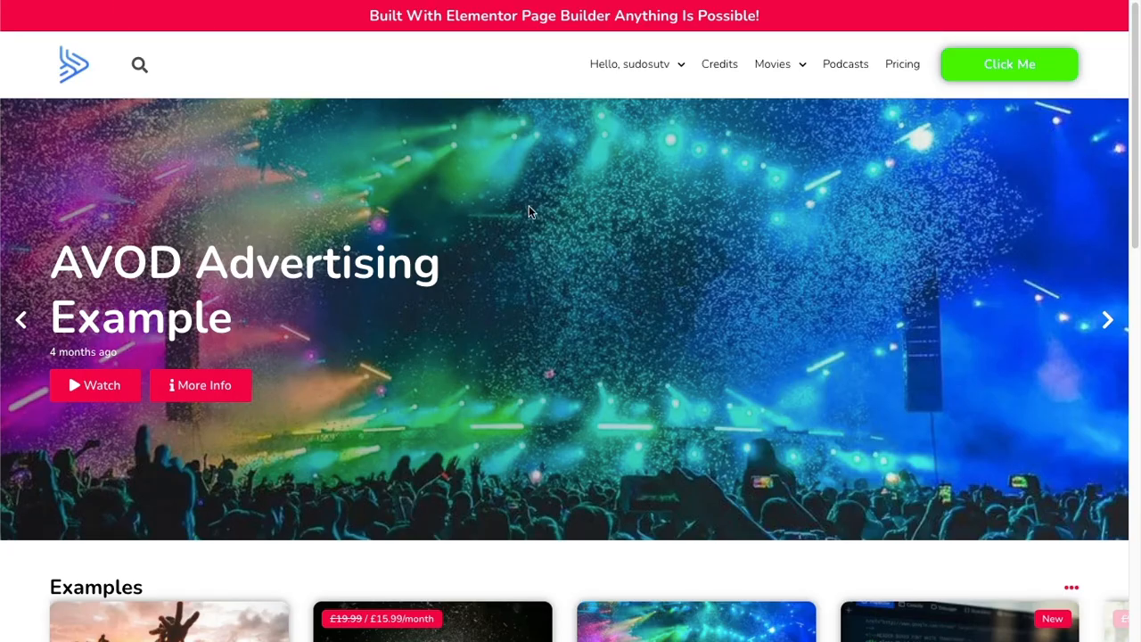
scroll(530, 211, "down", 10)
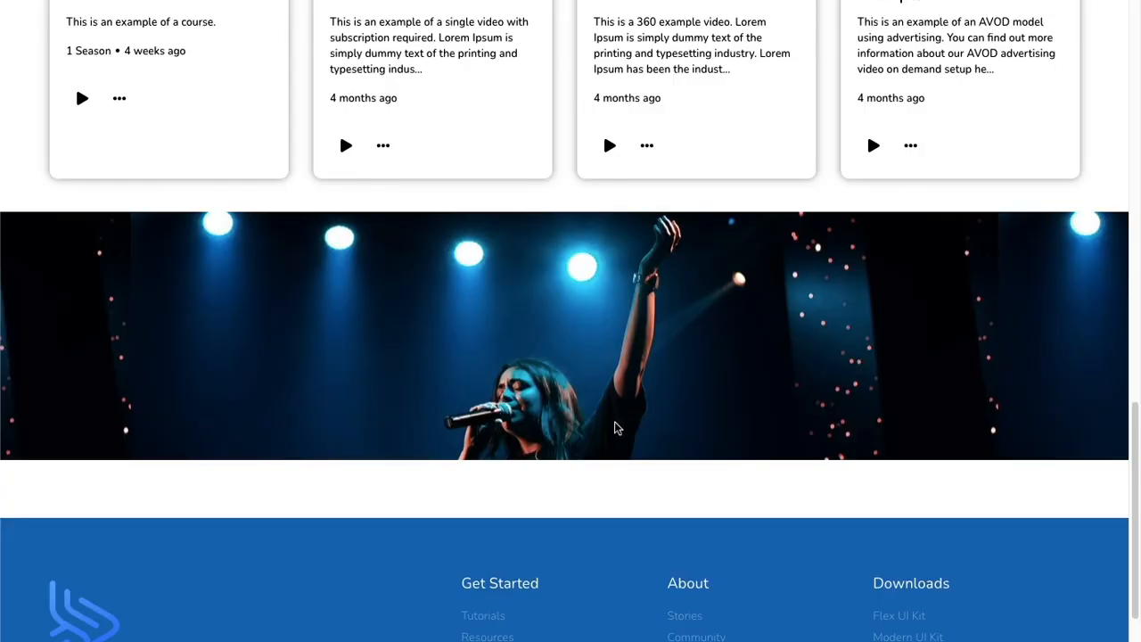
scroll(615, 429, "up", 8)
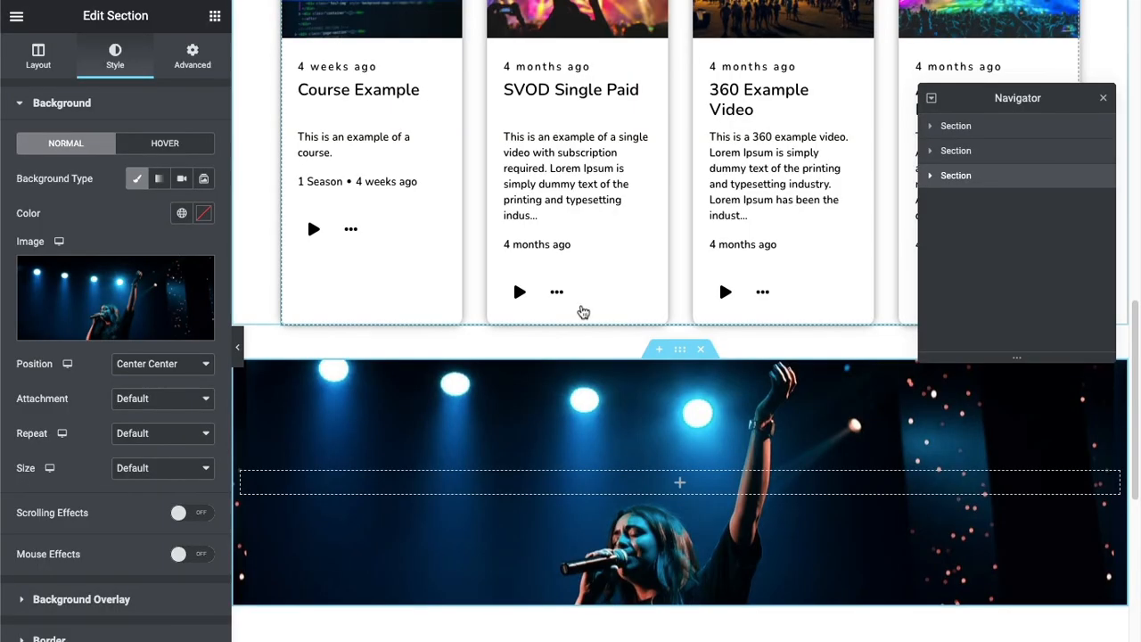
scroll(580, 314, "up", 5)
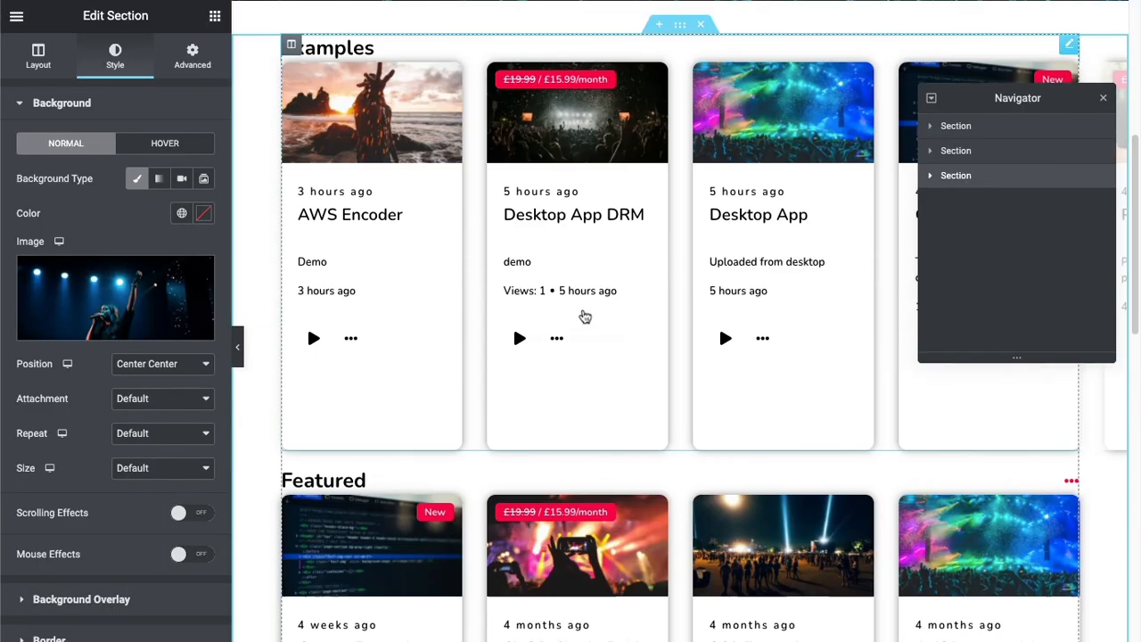
Set the Featured OTT Tiles widget's tile count to 3 and hide the tiles' paragraph text.
scroll(584, 311, "down", 3)
left_click(691, 303)
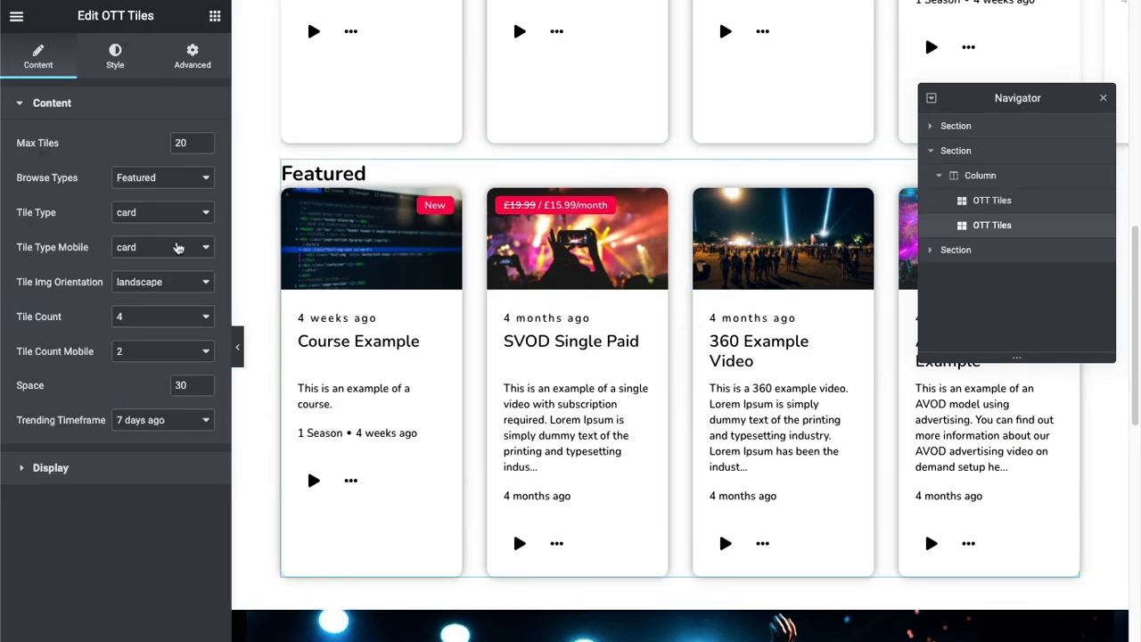
left_click(152, 319)
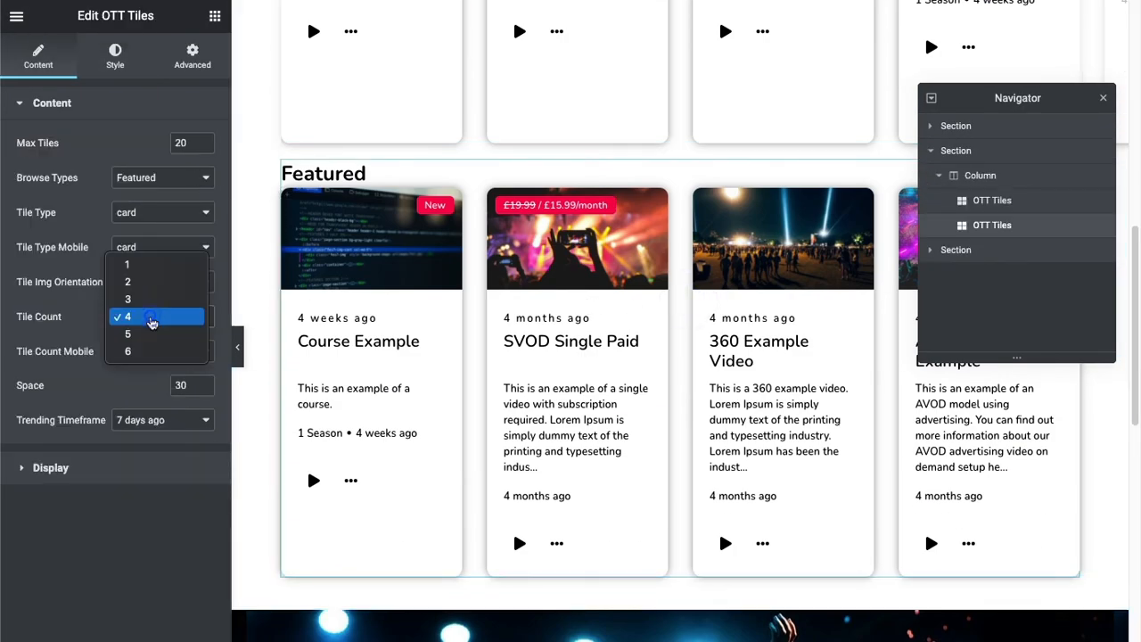
left_click(158, 301)
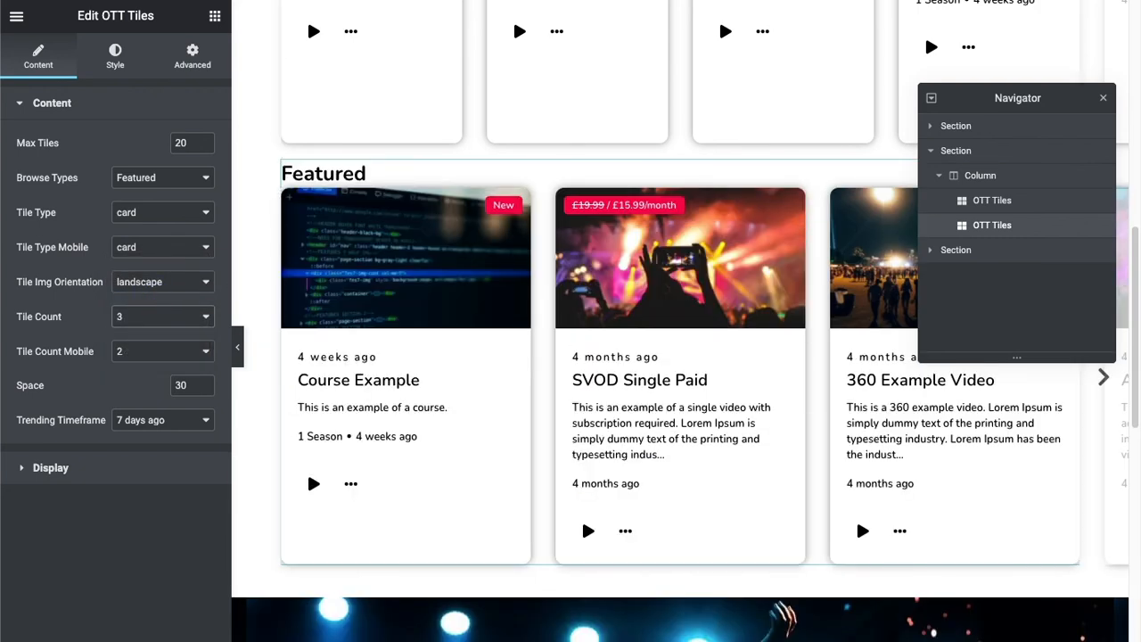
left_click(463, 432)
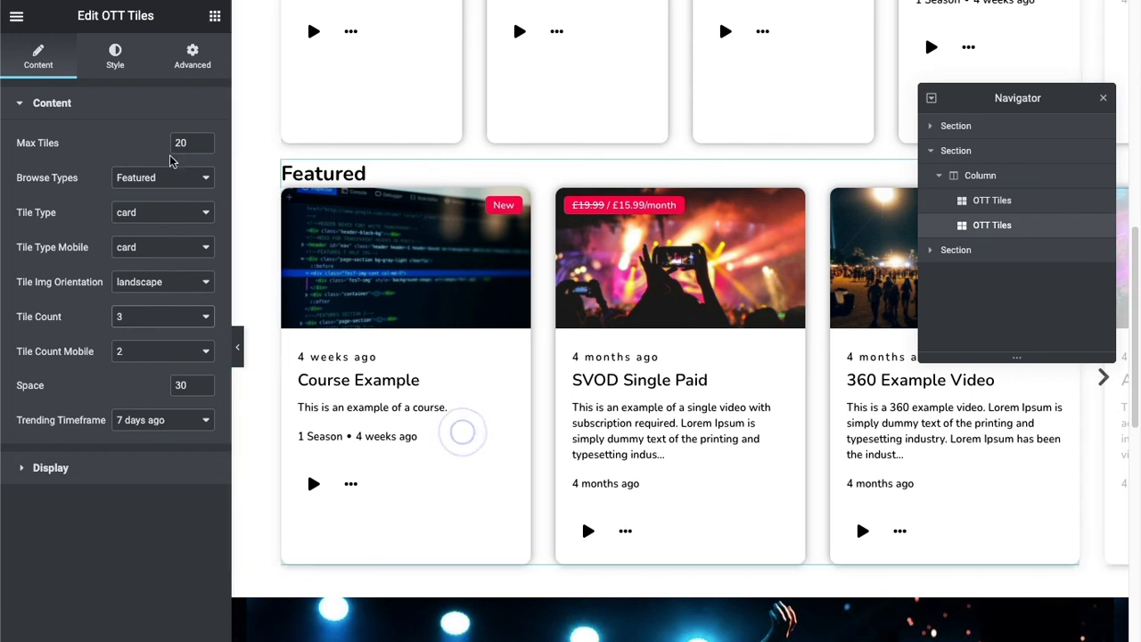
left_click(50, 486)
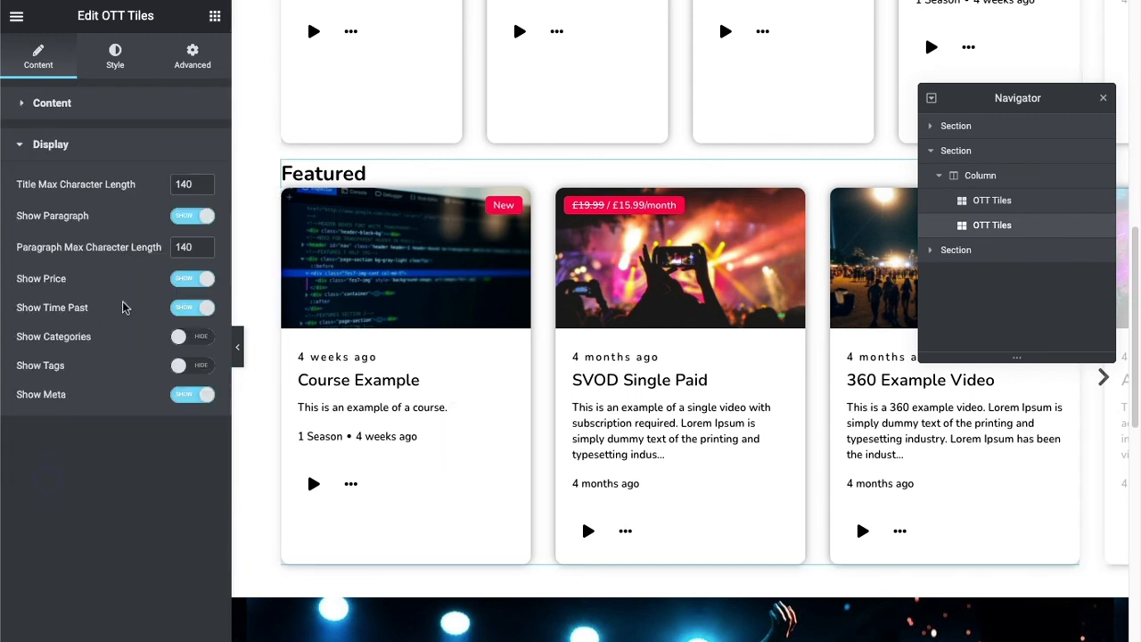
left_click(184, 216)
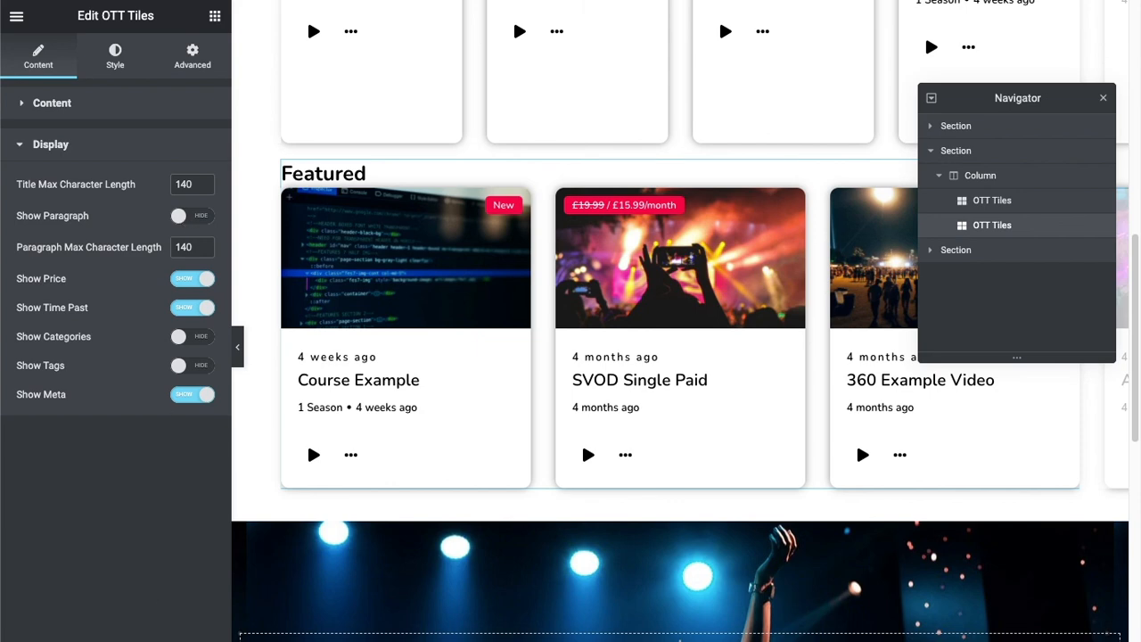
Review the Featured row on the live homepage, advance its carousel, and look over the slider, Examples row and image section.
left_click(97, 0)
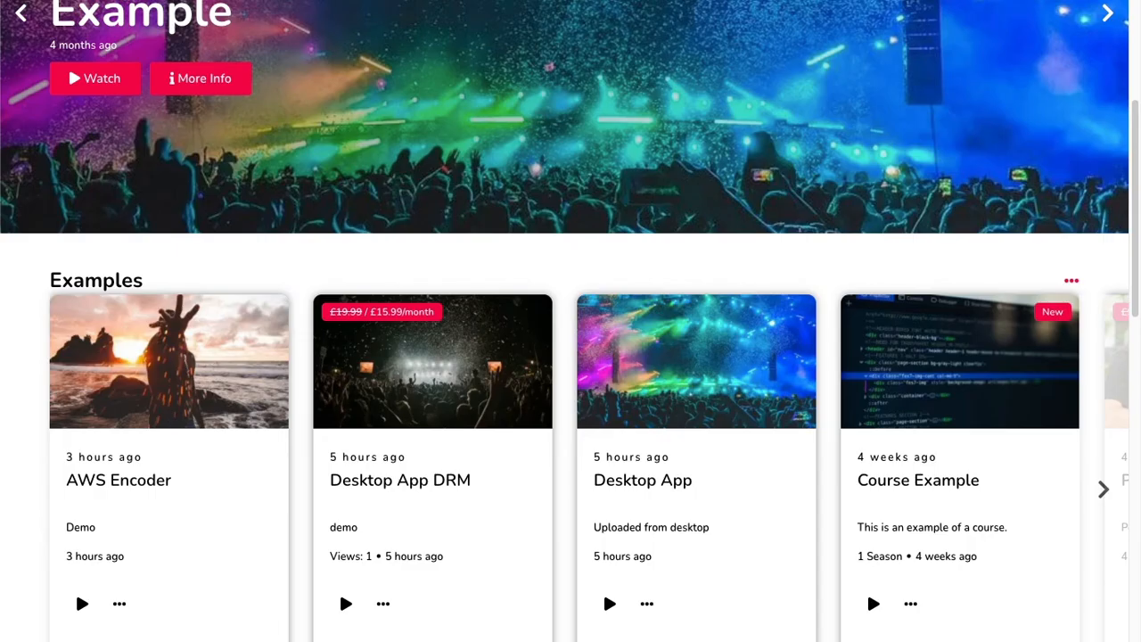
scroll(621, 129, "down", 5)
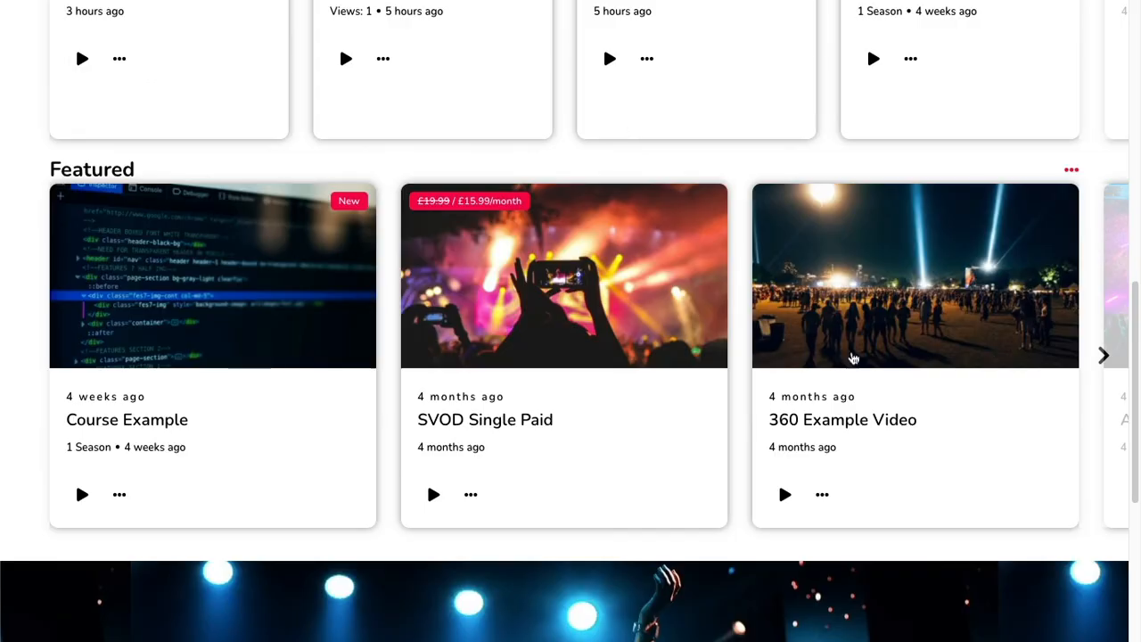
left_click(1092, 361)
scroll(539, 350, "up", 6)
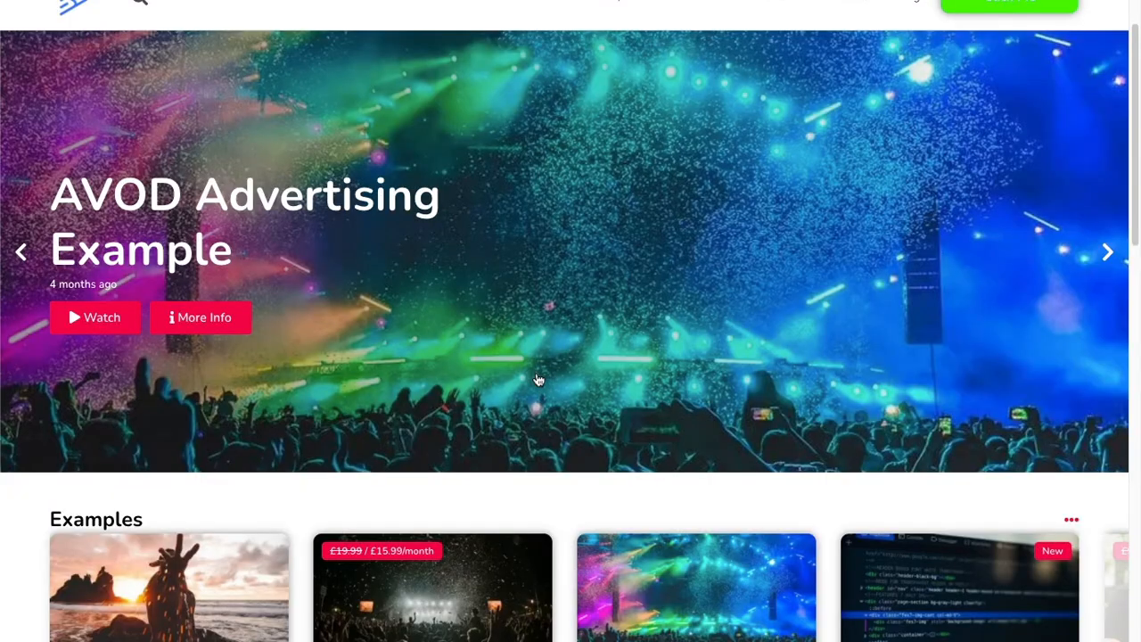
scroll(542, 366, "down", 1)
scroll(545, 358, "down", 3)
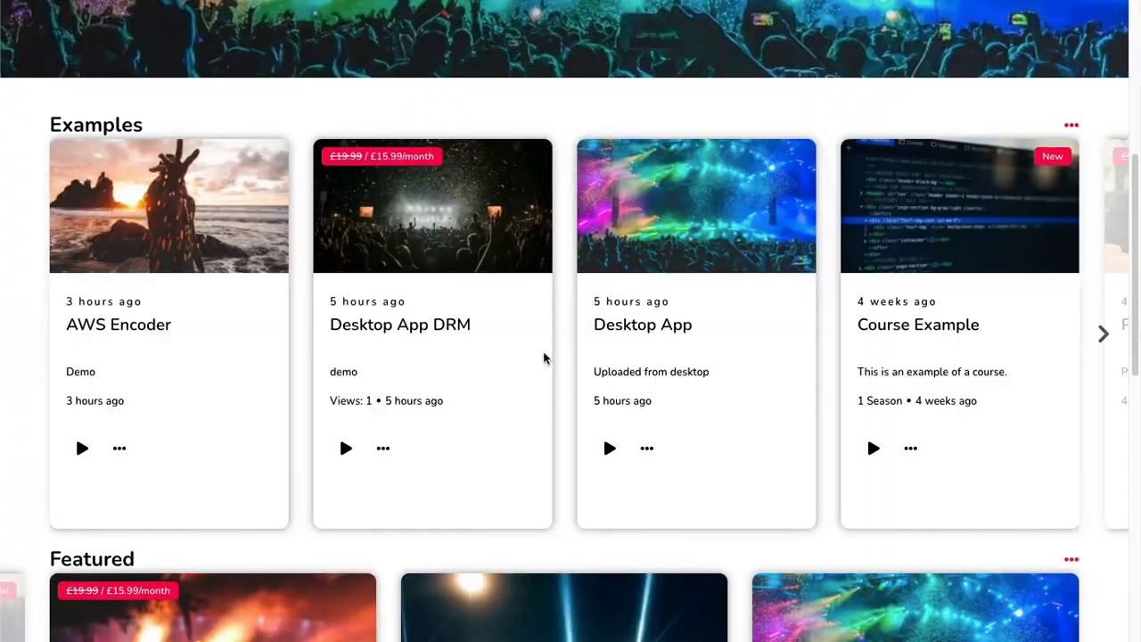
scroll(545, 359, "down", 5)
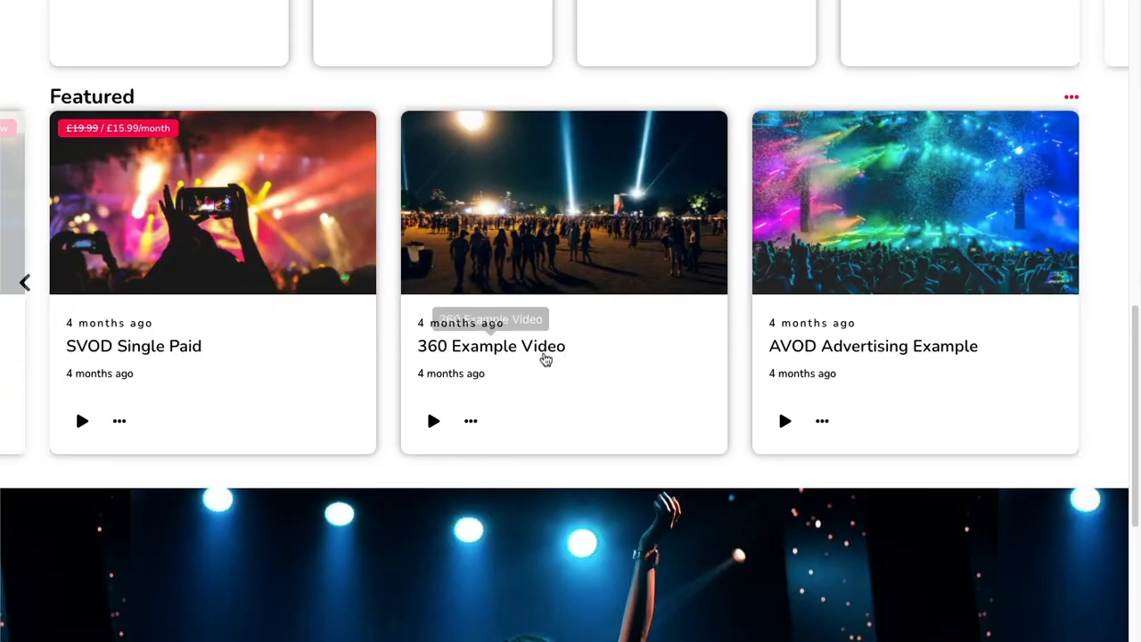
scroll(546, 358, "up", 5)
scroll(488, 164, "up", 4)
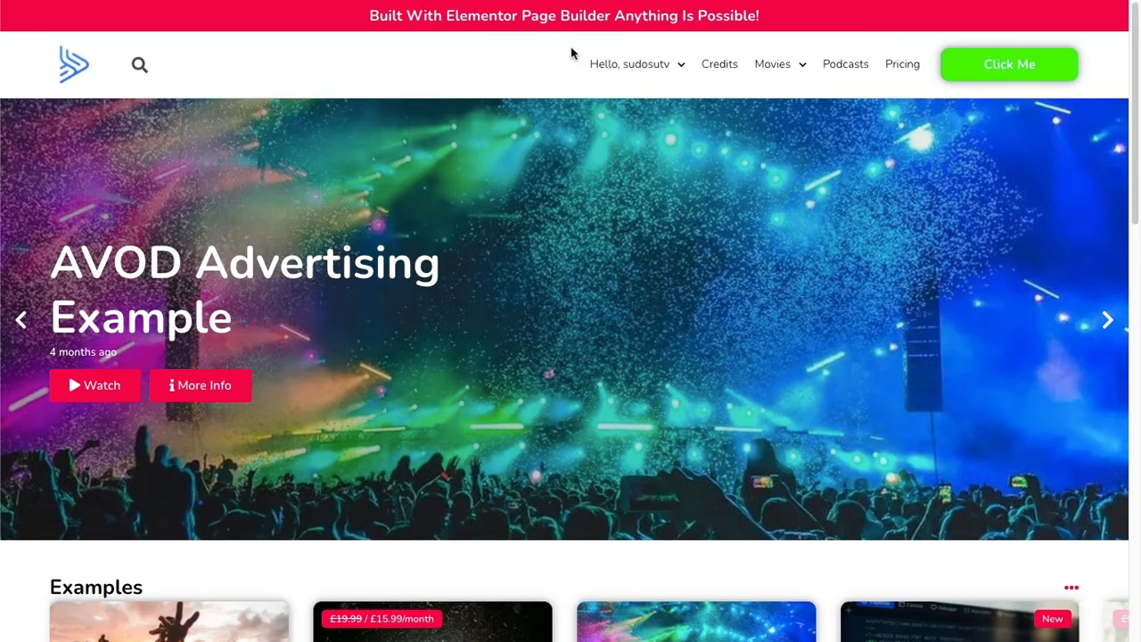